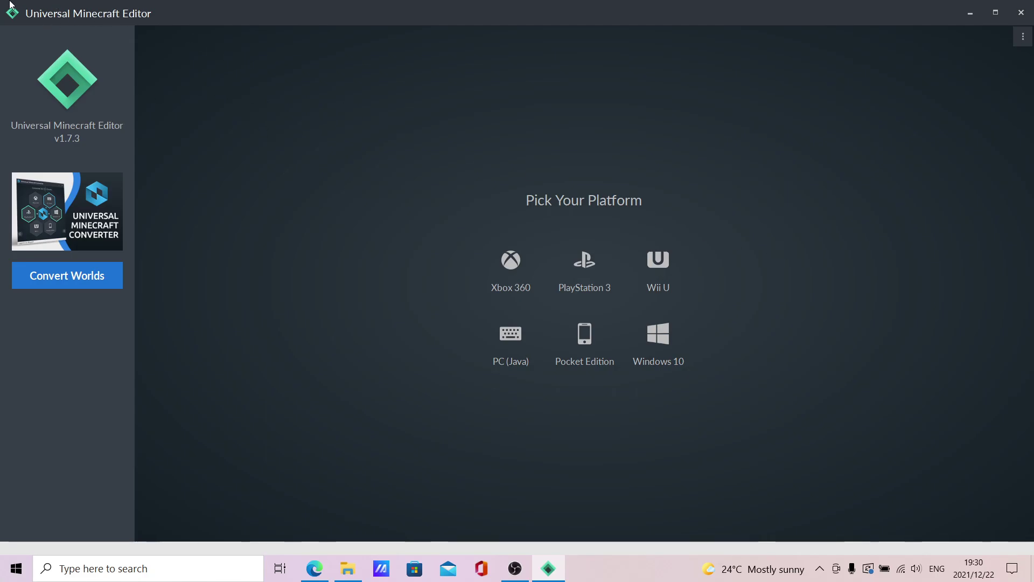
pyautogui.moveTo(25, 6); pyautogui.dragTo(561, 63)
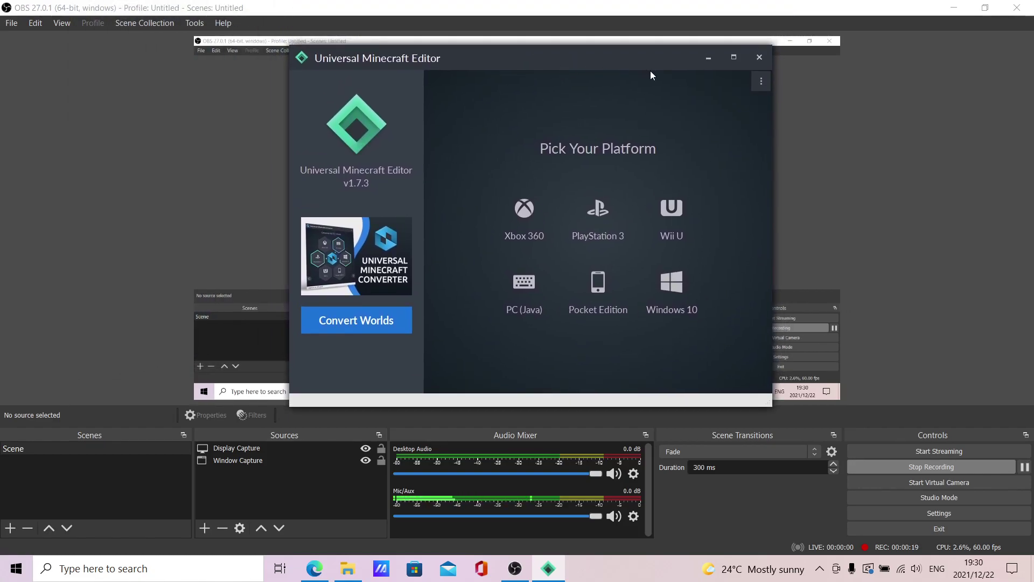
pyautogui.click(731, 53)
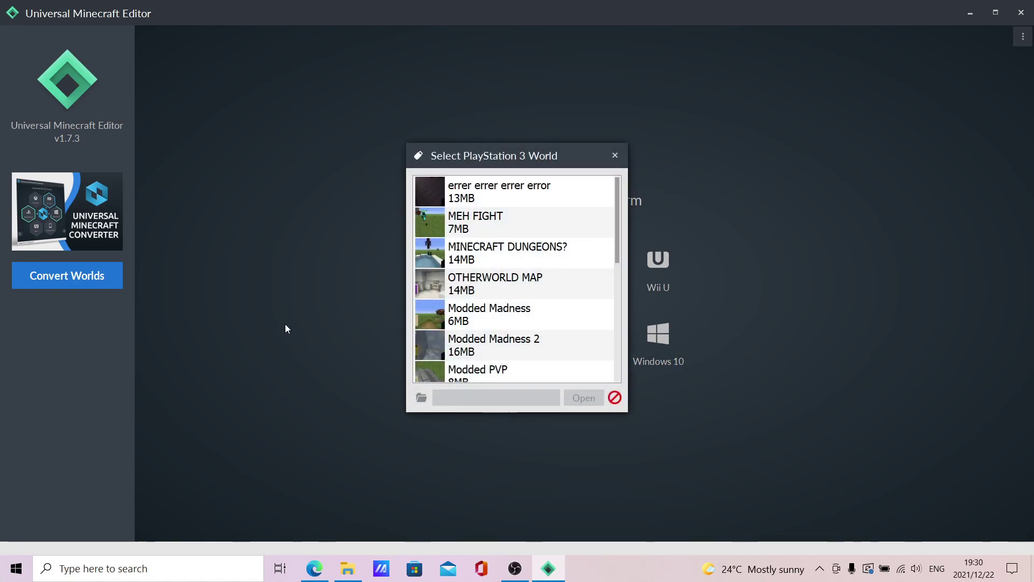
# Choose the UMC Tutorials world from the PlayStation 3 world list and open it for editing.
pyautogui.press('Escape')
pyautogui.scroll(-5, 446, 193)
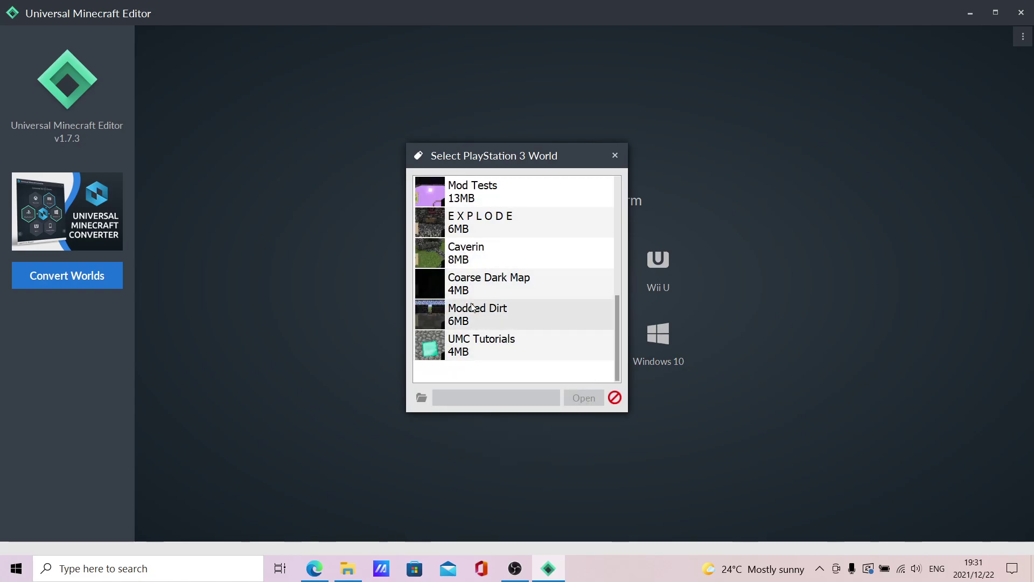
pyautogui.scroll(3, 485, 302)
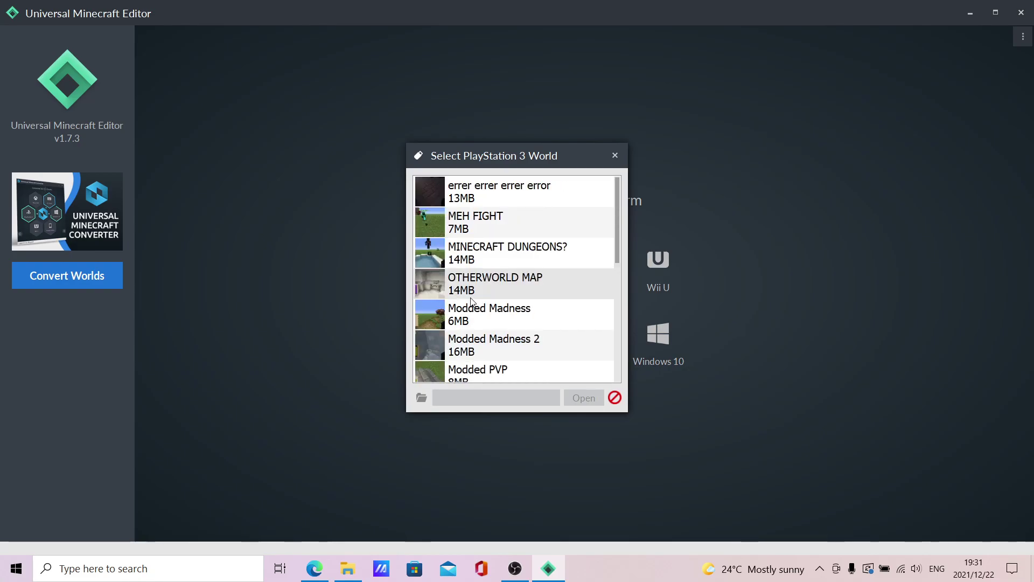
pyautogui.scroll(-1, 476, 278)
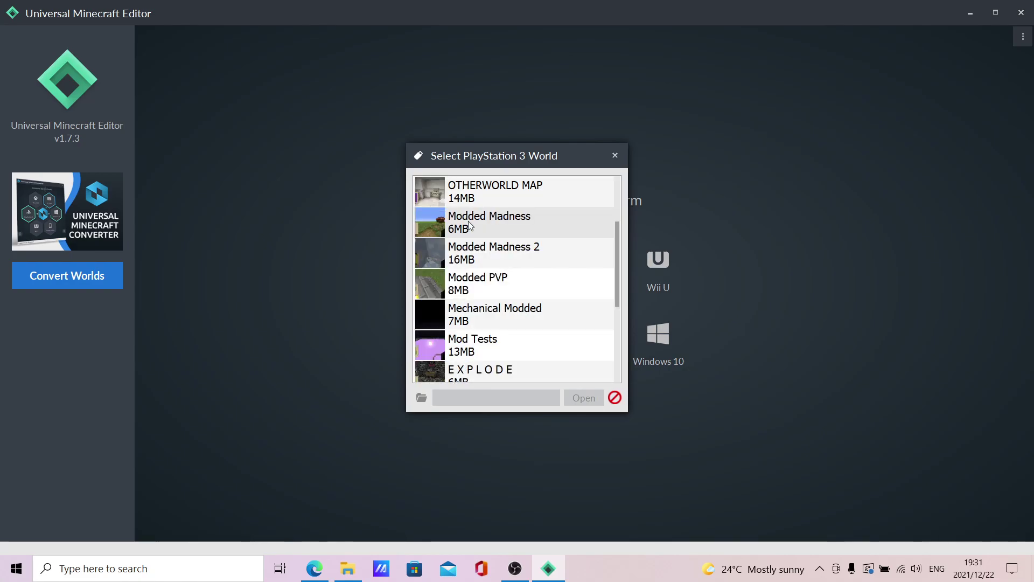
pyautogui.scroll(-2, 474, 286)
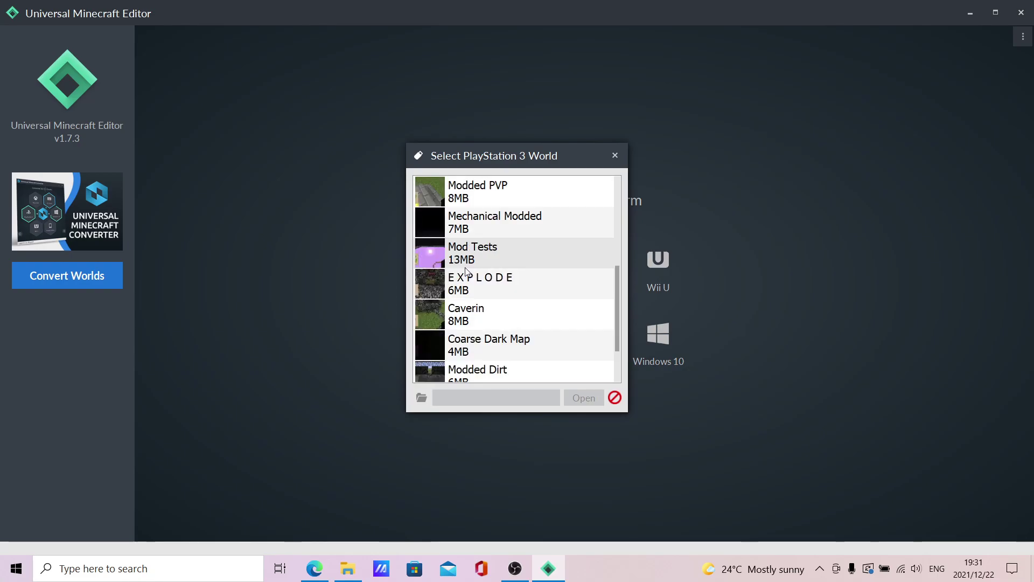
pyautogui.click(486, 342)
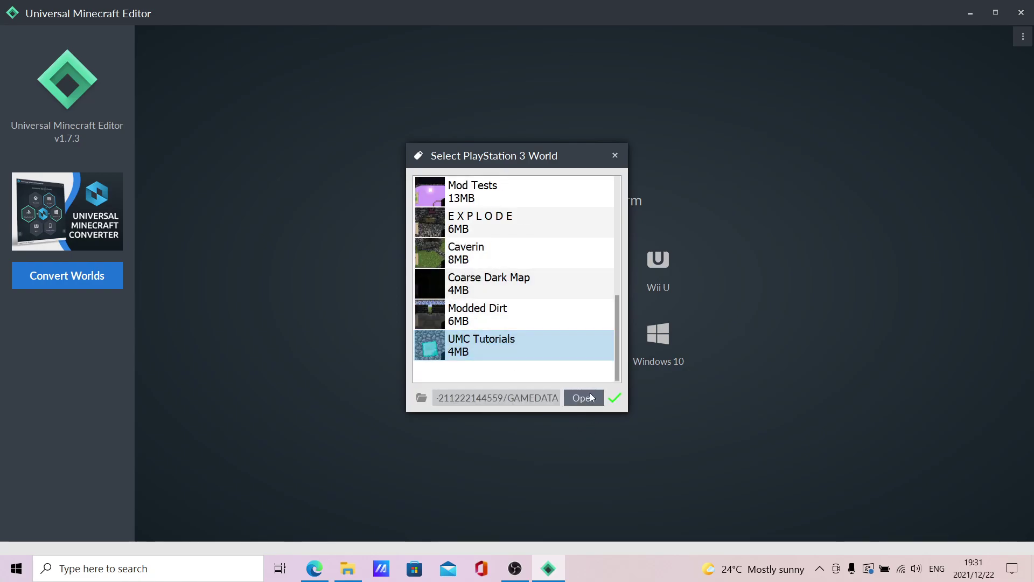
pyautogui.click(587, 396)
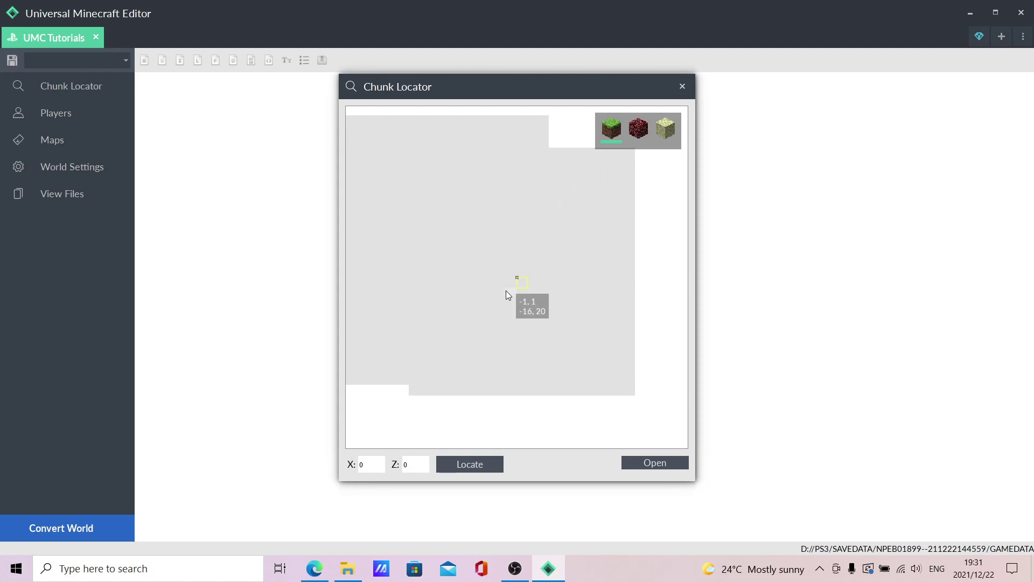
# Examine the extent and edges of the Overworld map in the Chunk Locator.
pyautogui.scroll(-2, 531, 270)
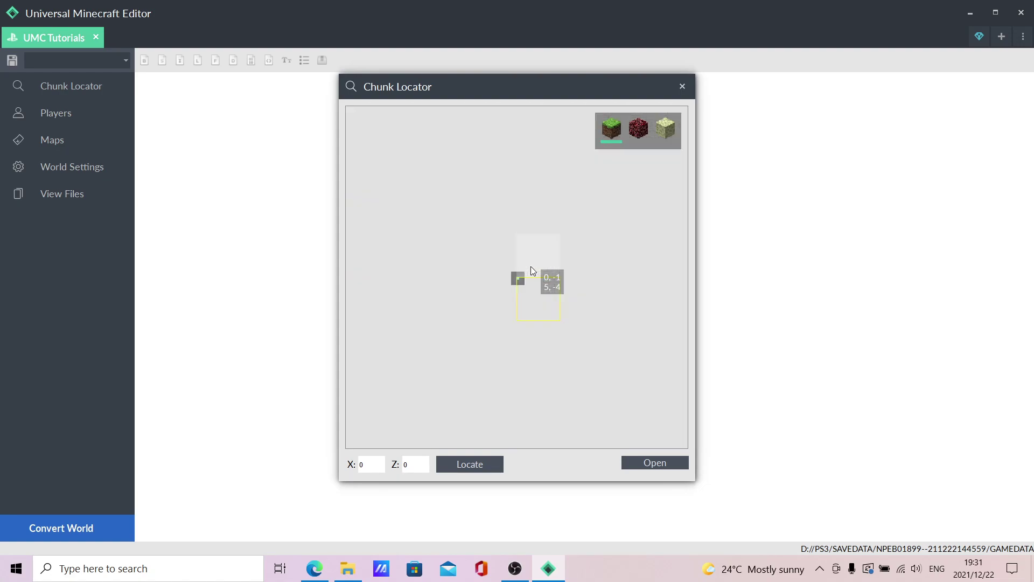
pyautogui.moveTo(531, 266); pyautogui.dragTo(685, 336)
pyautogui.moveTo(460, 206); pyautogui.dragTo(606, 311)
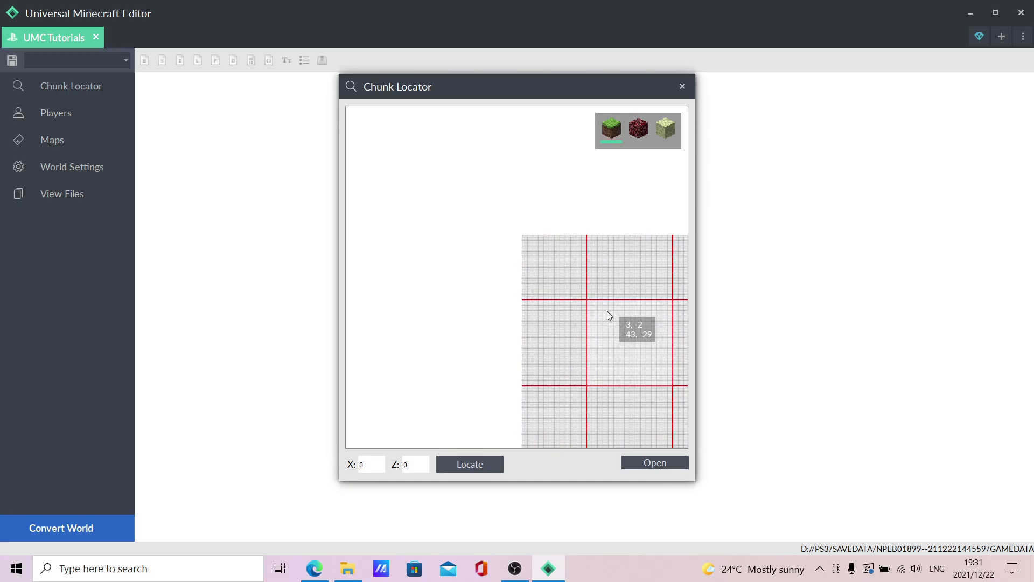
pyautogui.moveTo(502, 259); pyautogui.dragTo(664, 275)
pyautogui.scroll(-2, 515, 270)
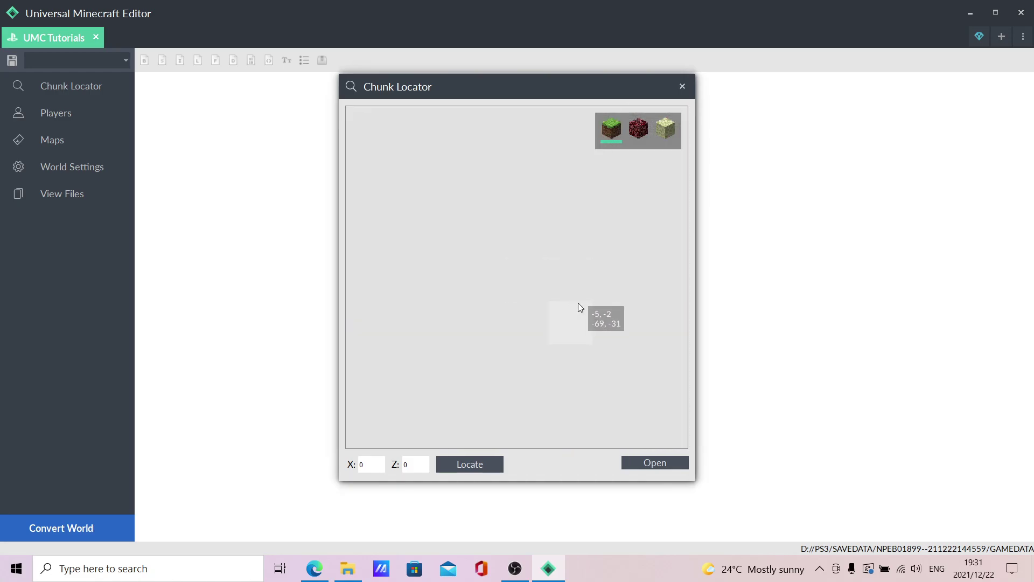
pyautogui.moveTo(541, 299)
pyautogui.mouseDown()
pyautogui.moveTo(499, 263)
pyautogui.moveTo(605, 321)
pyautogui.mouseUp()
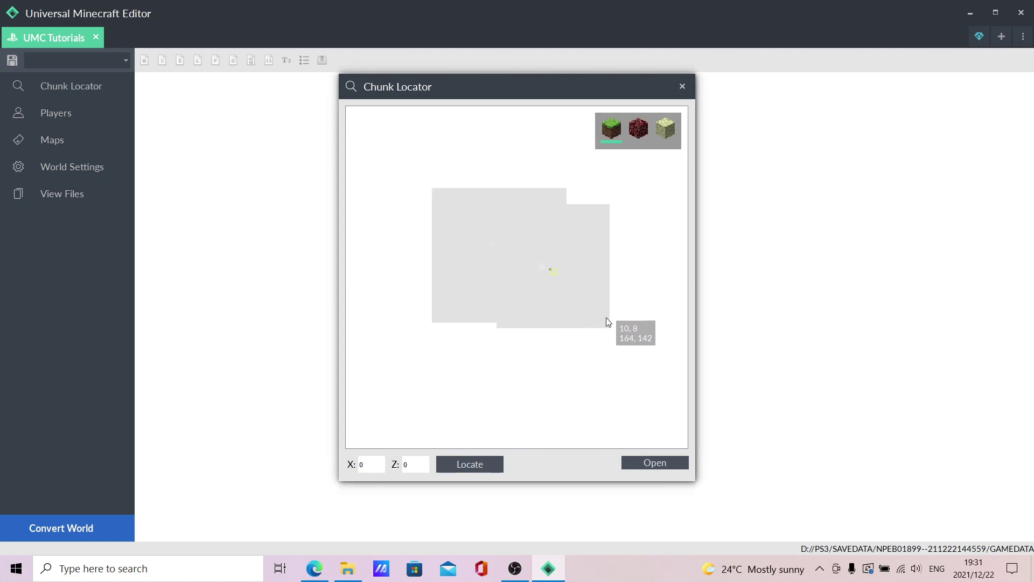
# Select several Overworld chunks, ending with the one at X 16, Z 0, and inspect the small structure around the origin.
pyautogui.click(511, 245)
pyautogui.click(560, 242)
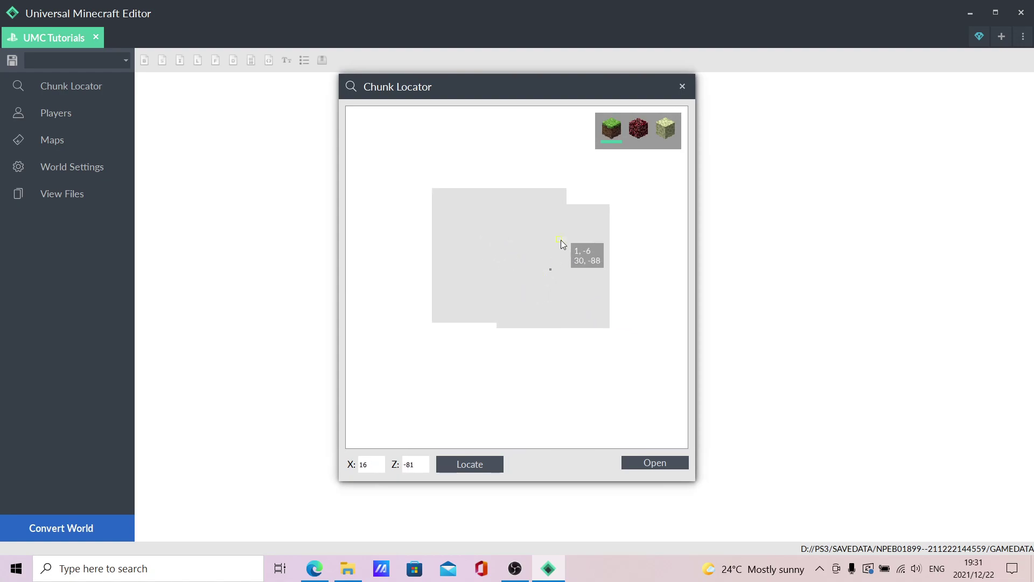
pyautogui.click(543, 261)
pyautogui.click(552, 271)
pyautogui.scroll(3, 551, 269)
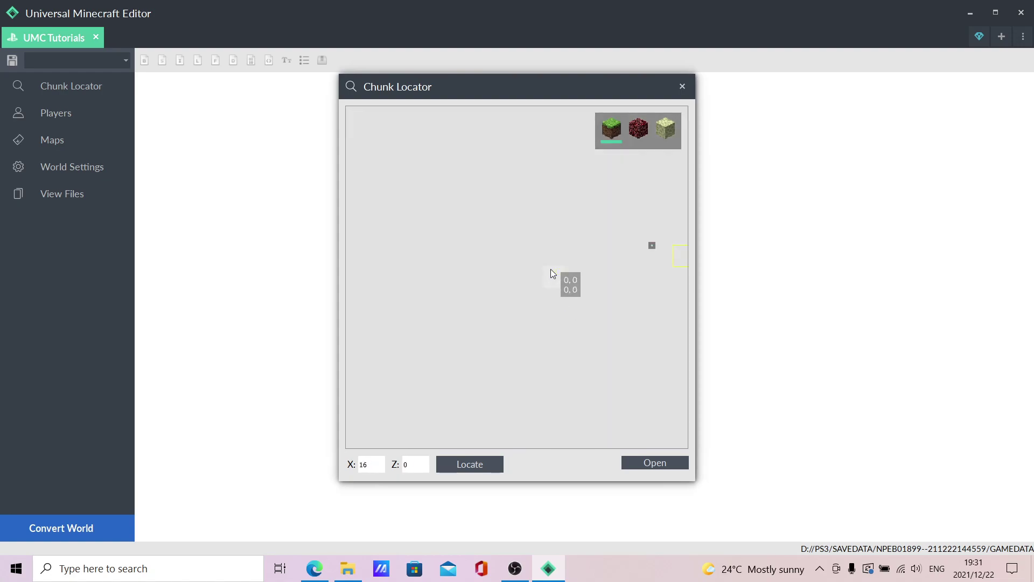
pyautogui.moveTo(482, 276)
pyautogui.mouseDown()
pyautogui.moveTo(607, 265)
pyautogui.moveTo(453, 341)
pyautogui.moveTo(490, 280)
pyautogui.mouseUp()
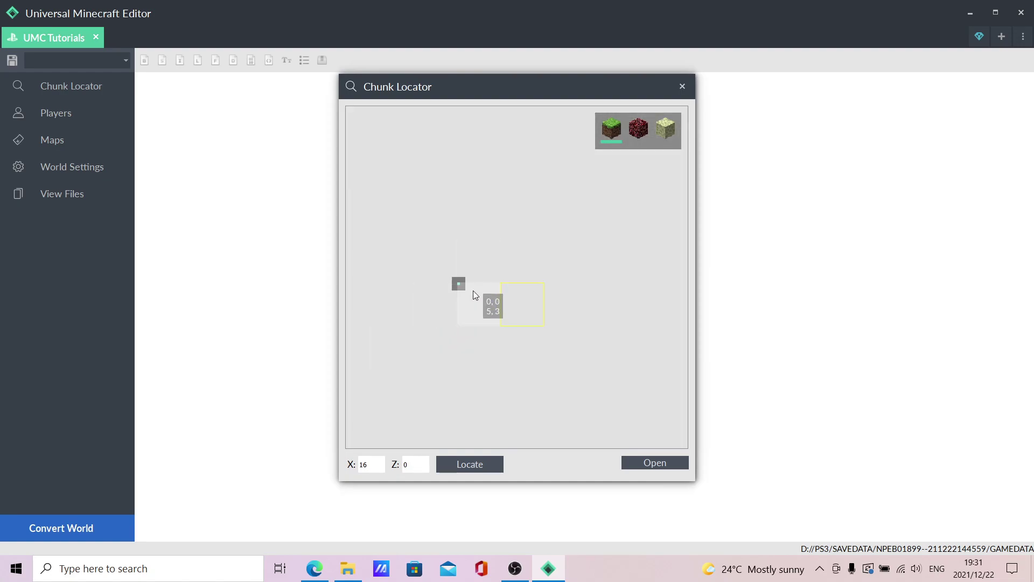
pyautogui.scroll(3, 475, 291)
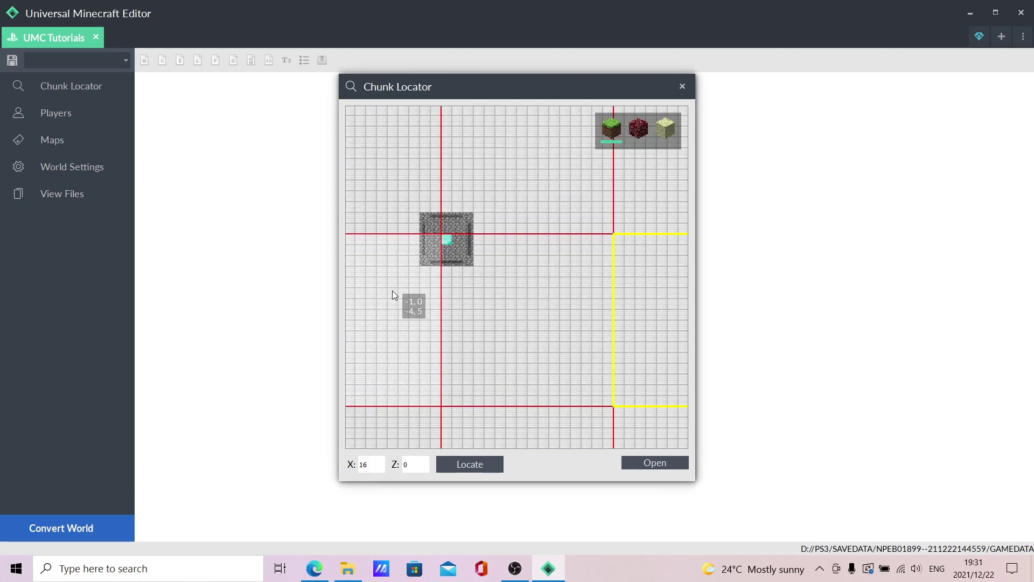
pyautogui.scroll(-3, 522, 286)
# View the Nether map and the End map of the world in the Chunk Locator.
pyautogui.click(639, 132)
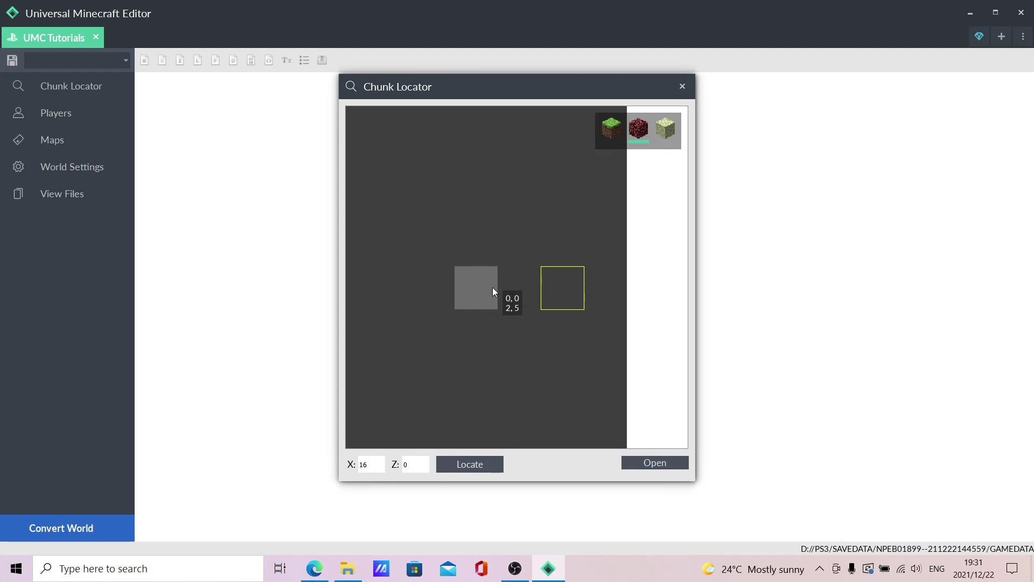
pyautogui.scroll(-1, 493, 290)
pyautogui.scroll(1, 493, 291)
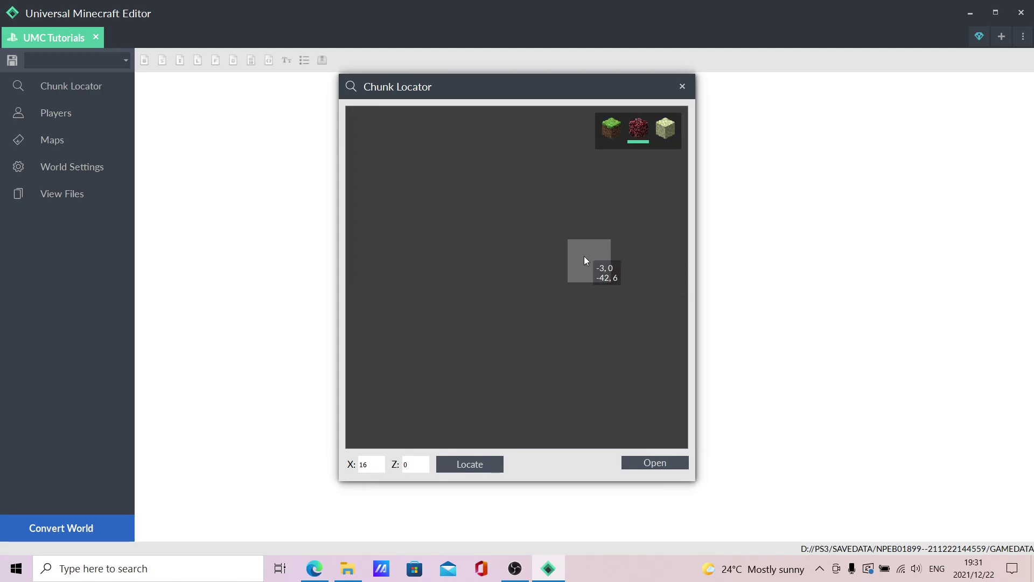
pyautogui.scroll(1, 585, 264)
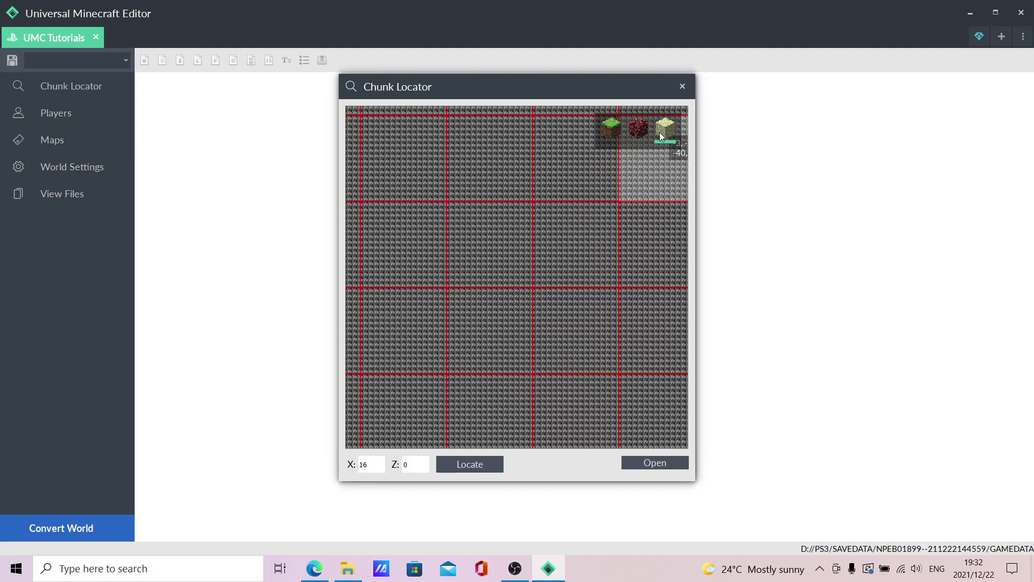
pyautogui.scroll(-3, 542, 288)
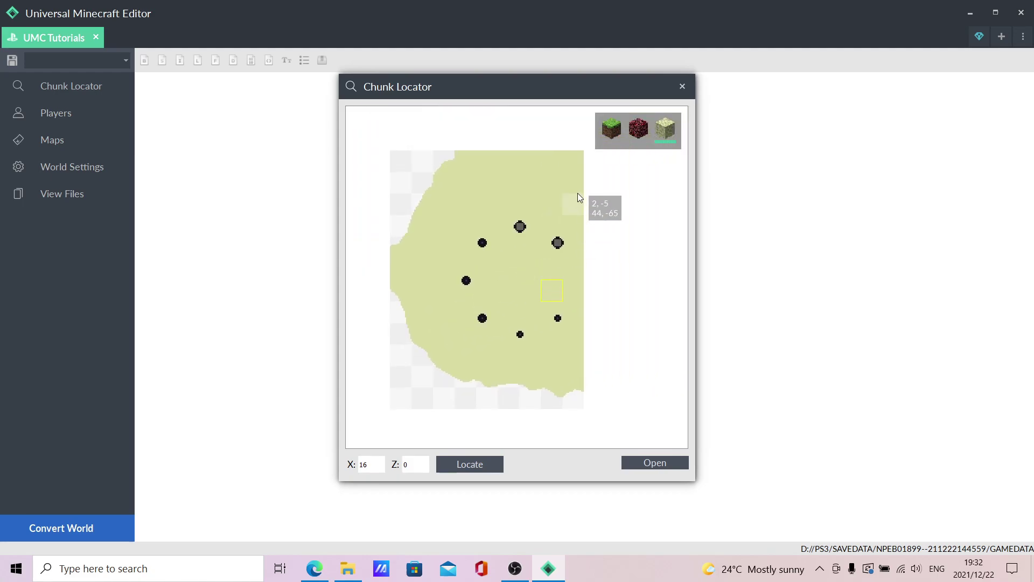
pyautogui.scroll(1, 540, 249)
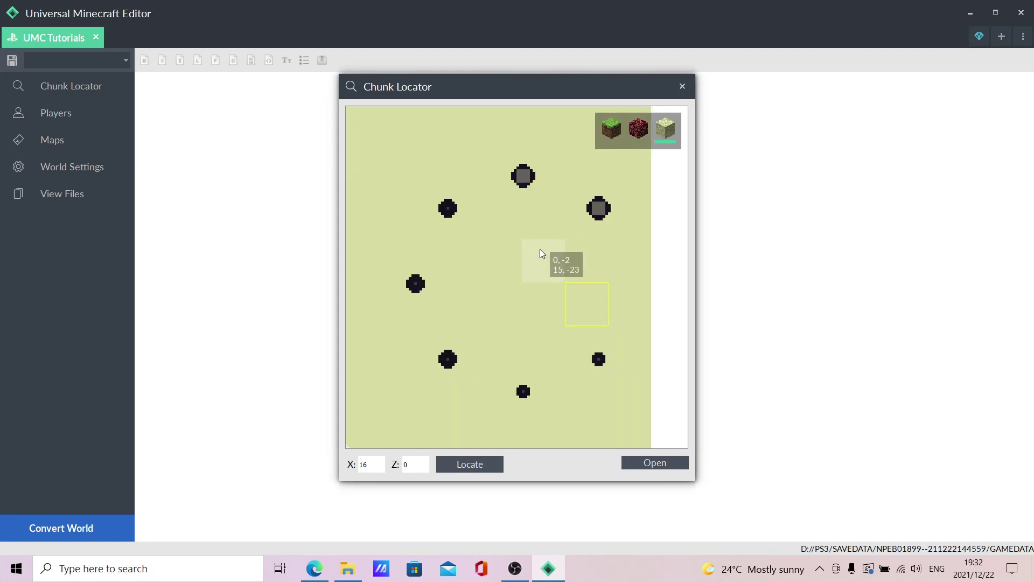
# Return to the Overworld map, locate coordinates X 160, Z 0, and select the chunk at X -1, Z -1.
pyautogui.click(611, 129)
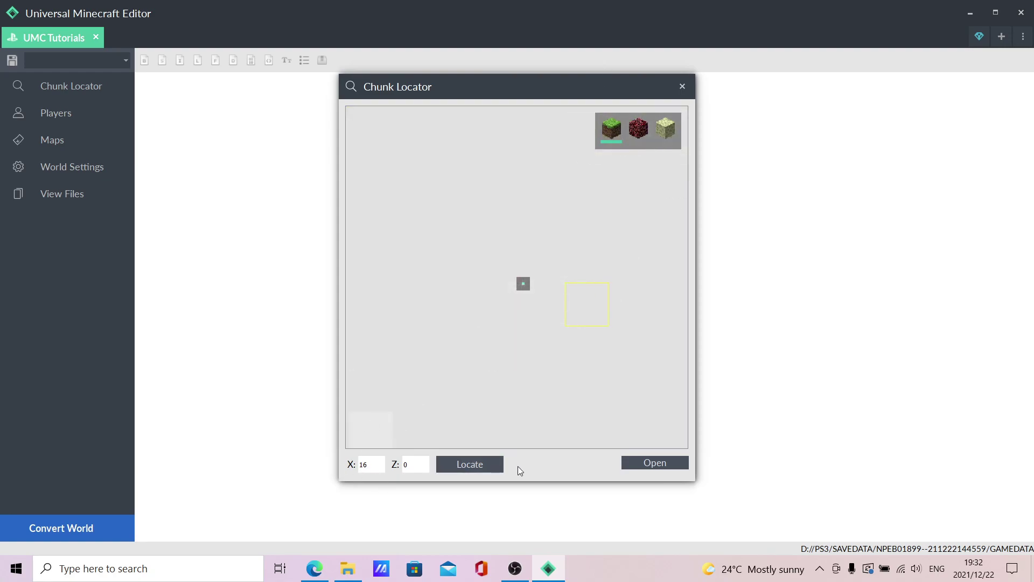
pyautogui.click(481, 463)
pyautogui.click(479, 461)
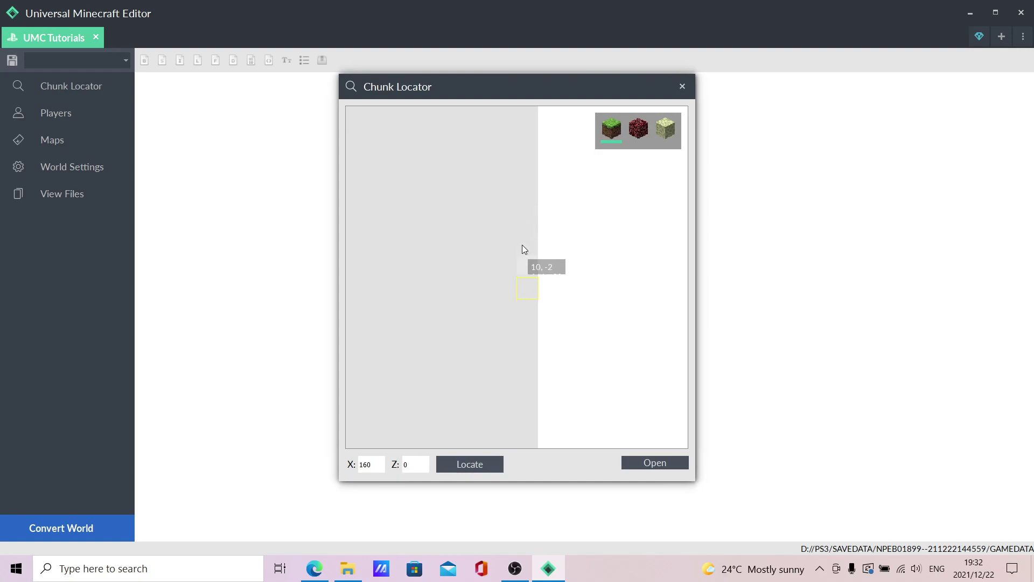
pyautogui.moveTo(526, 249); pyautogui.dragTo(599, 236)
pyautogui.click(496, 245)
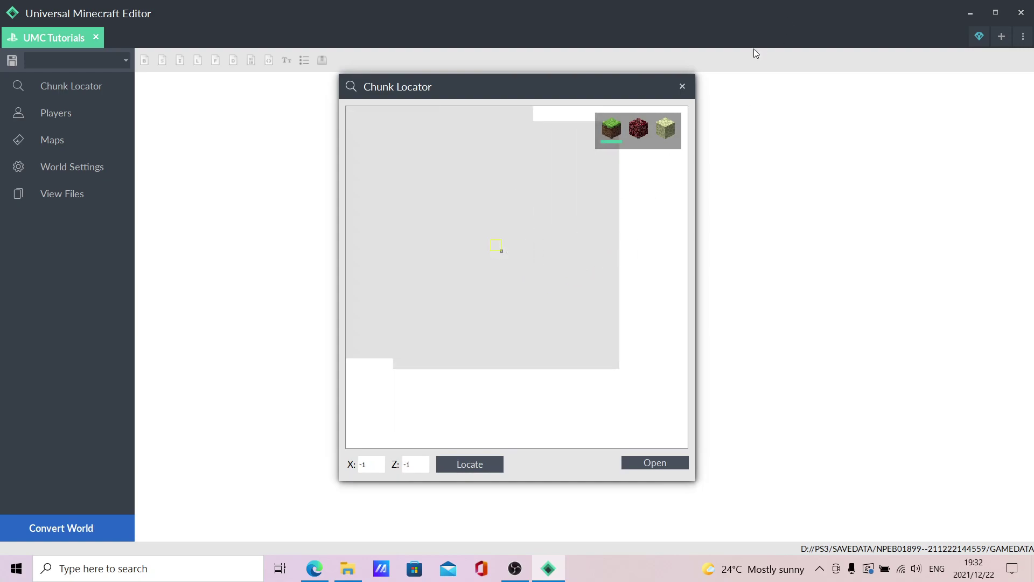
# Close the Chunk Locator and check the world's list of players, then collapse it.
pyautogui.click(683, 86)
pyautogui.click(80, 112)
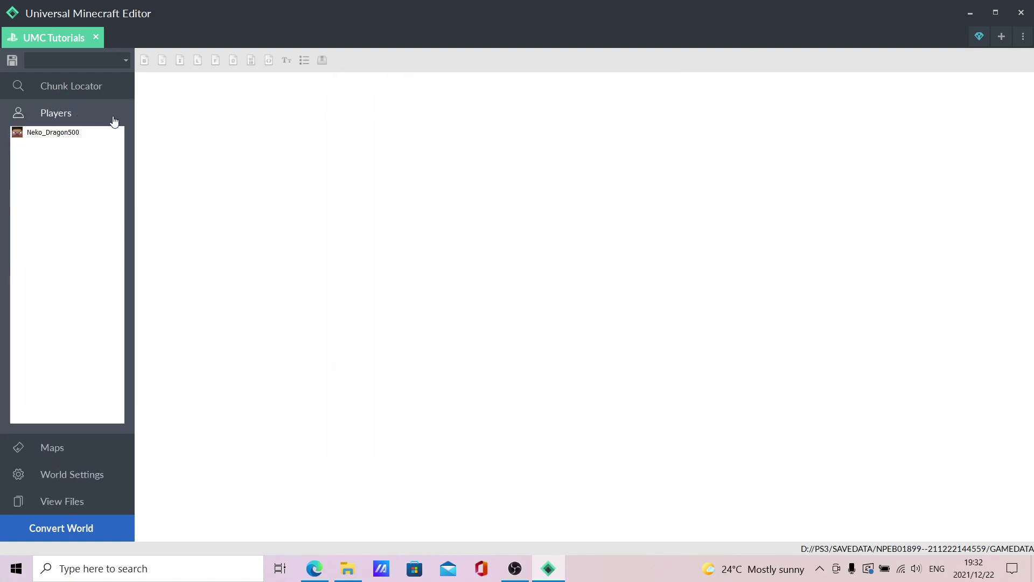
pyautogui.click(74, 118)
pyautogui.click(98, 112)
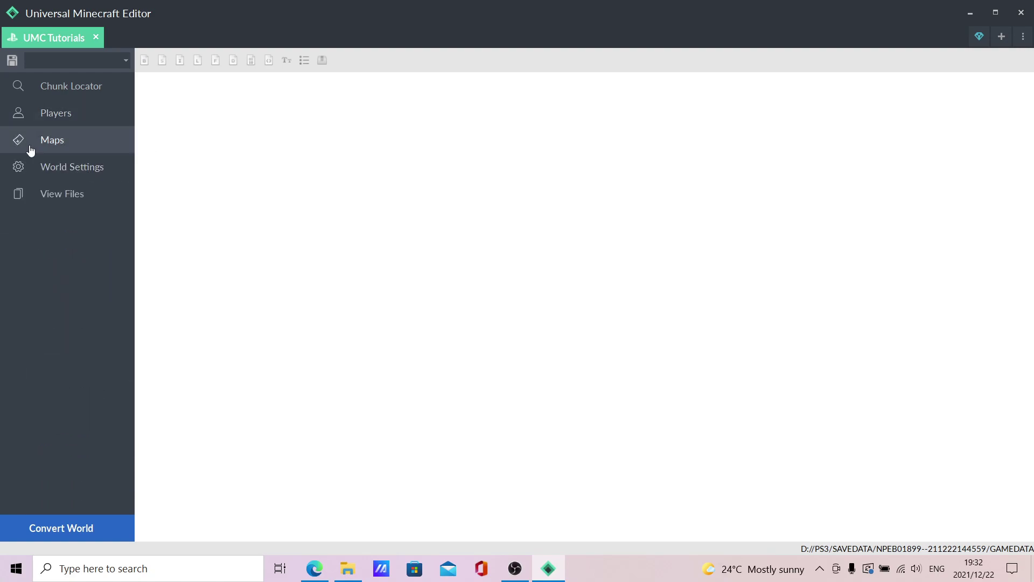
# Open the world settings and review the level.dat entries from beginning to end.
pyautogui.click(59, 182)
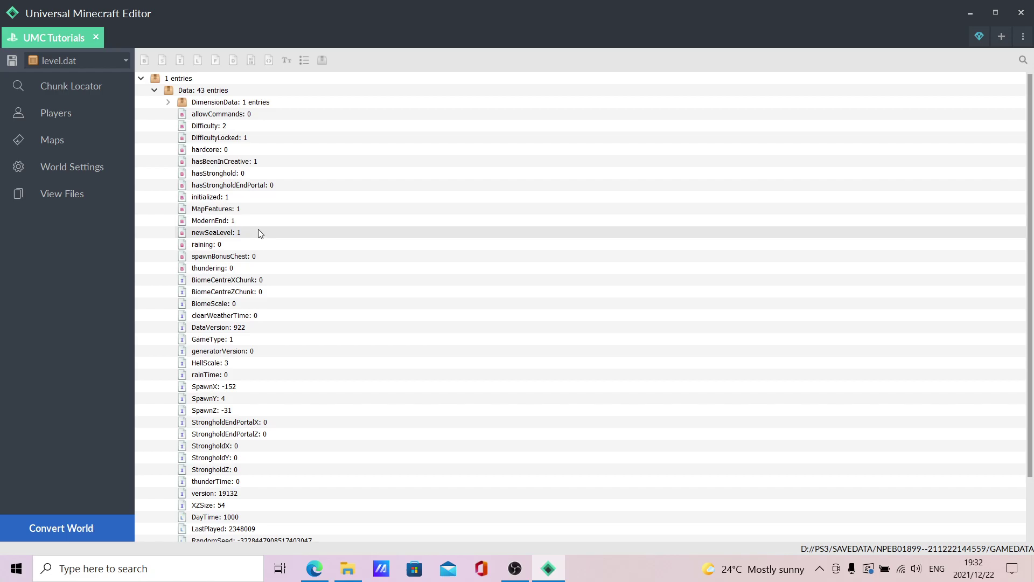
pyautogui.scroll(-2, 231, 215)
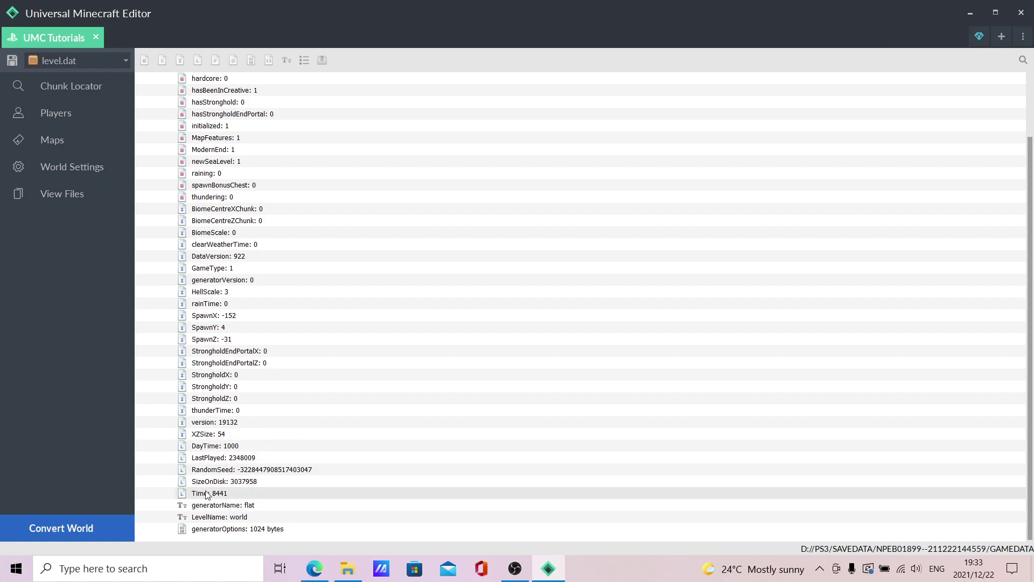
pyautogui.scroll(1, 226, 469)
pyautogui.scroll(1, 249, 405)
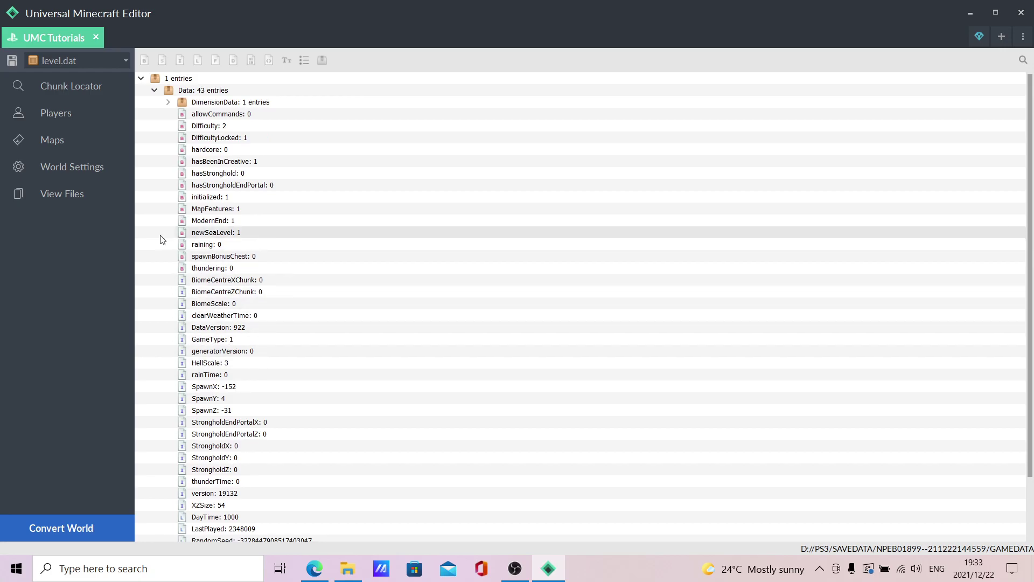
# Inspect the DimensionData branch through The End and DragonFight to the Gateways list, and collapse it again.
pyautogui.click(168, 102)
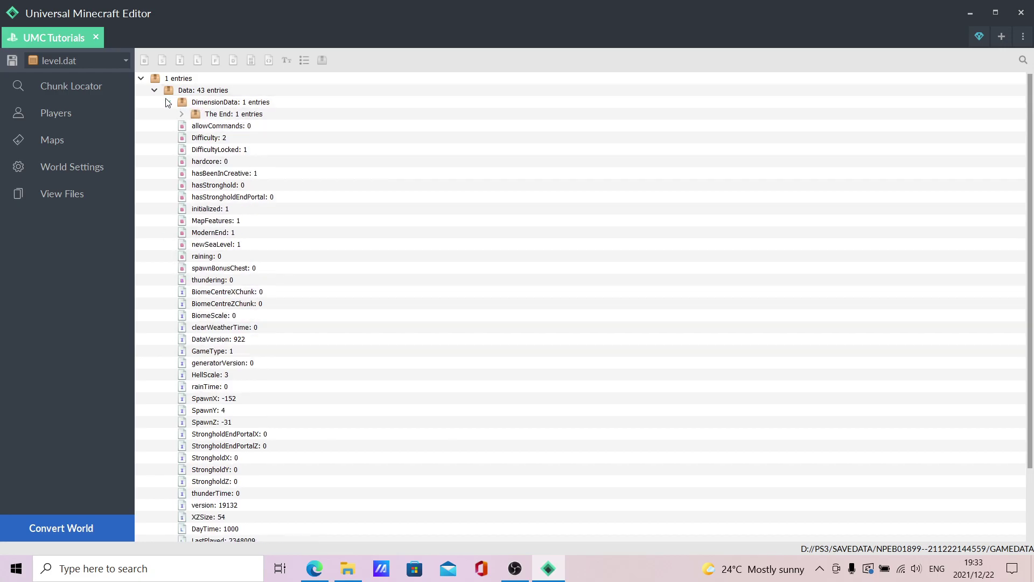
pyautogui.click(181, 114)
pyautogui.click(195, 127)
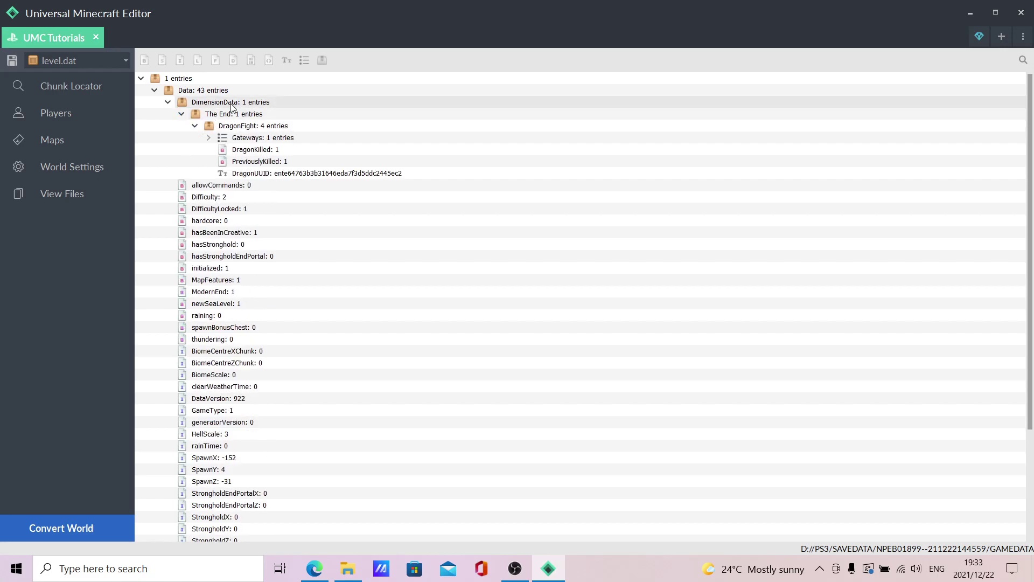
pyautogui.click(208, 138)
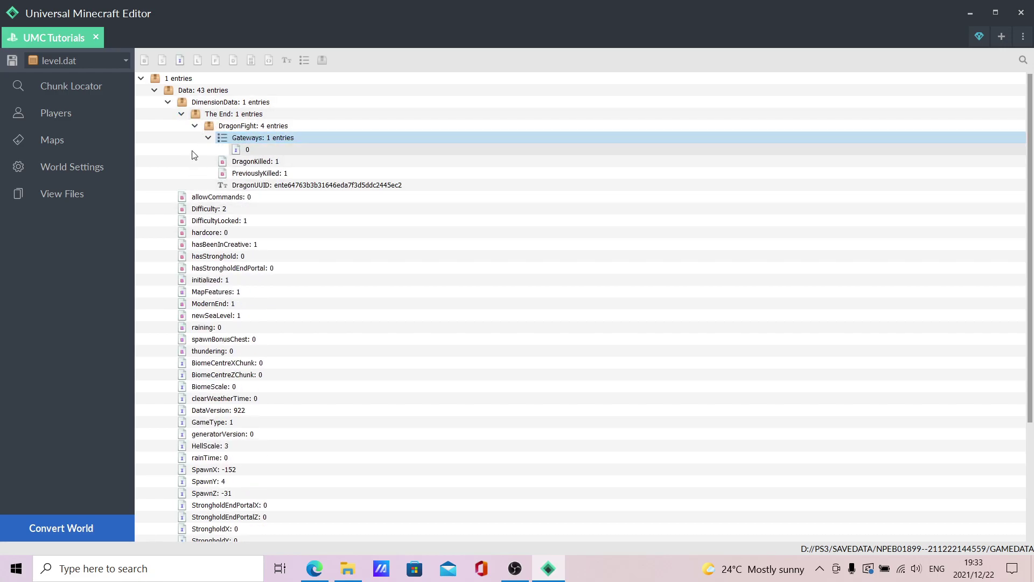
pyautogui.click(209, 138)
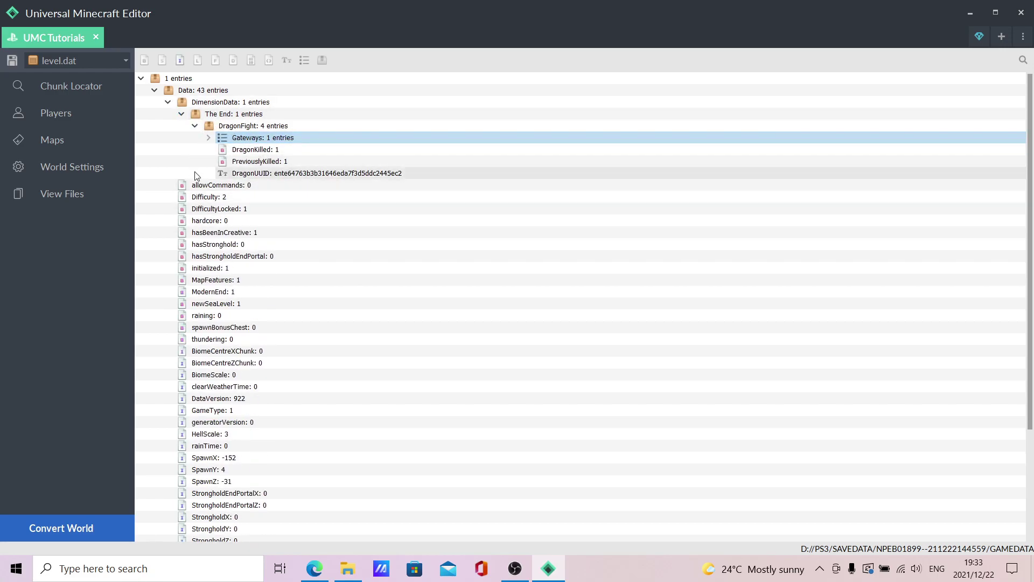
pyautogui.click(203, 125)
pyautogui.click(182, 113)
pyautogui.click(168, 103)
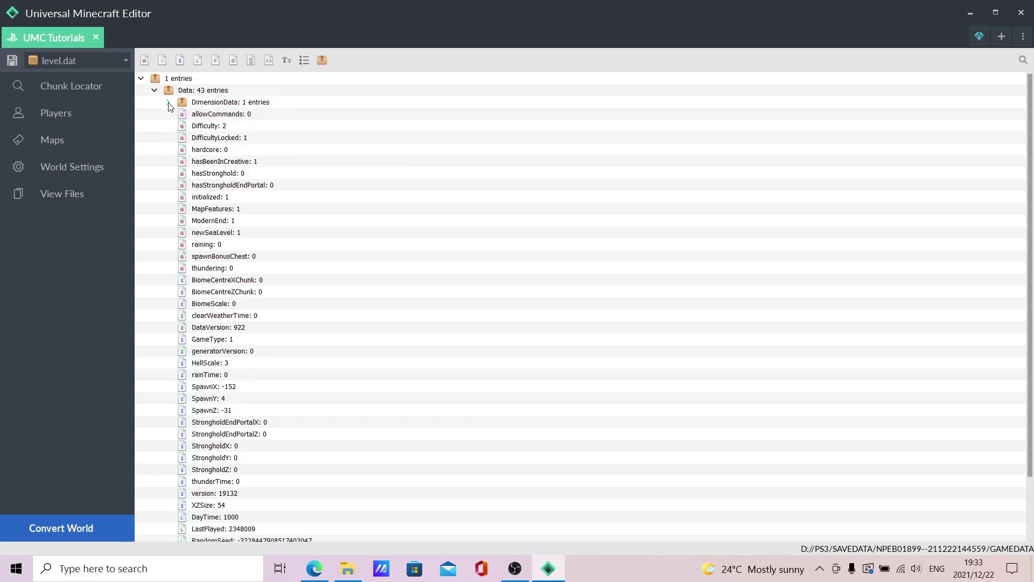
# Browse the world's files, including the player file, region files and data folder, and collapse the file view again.
pyautogui.click(63, 193)
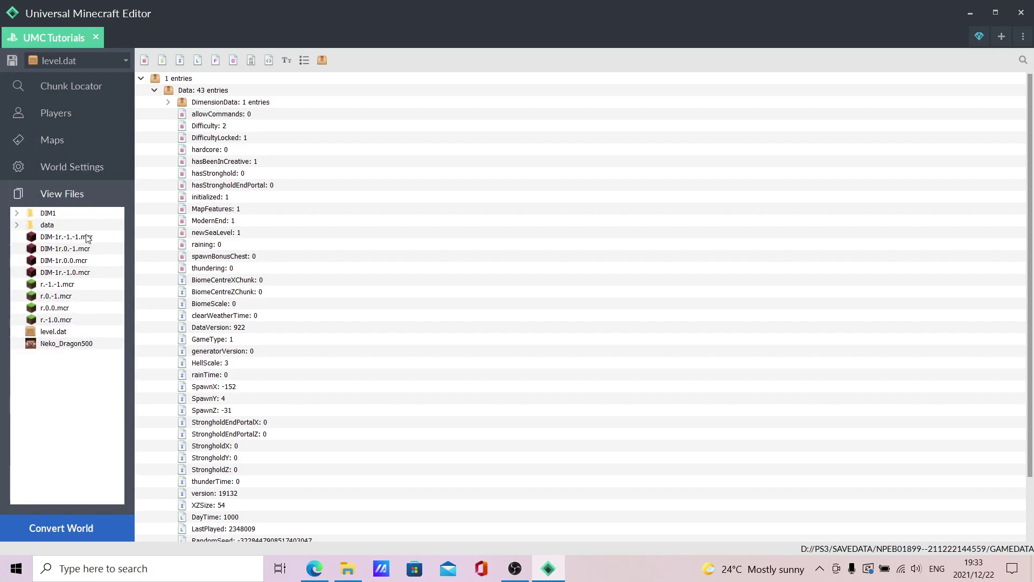
pyautogui.click(73, 345)
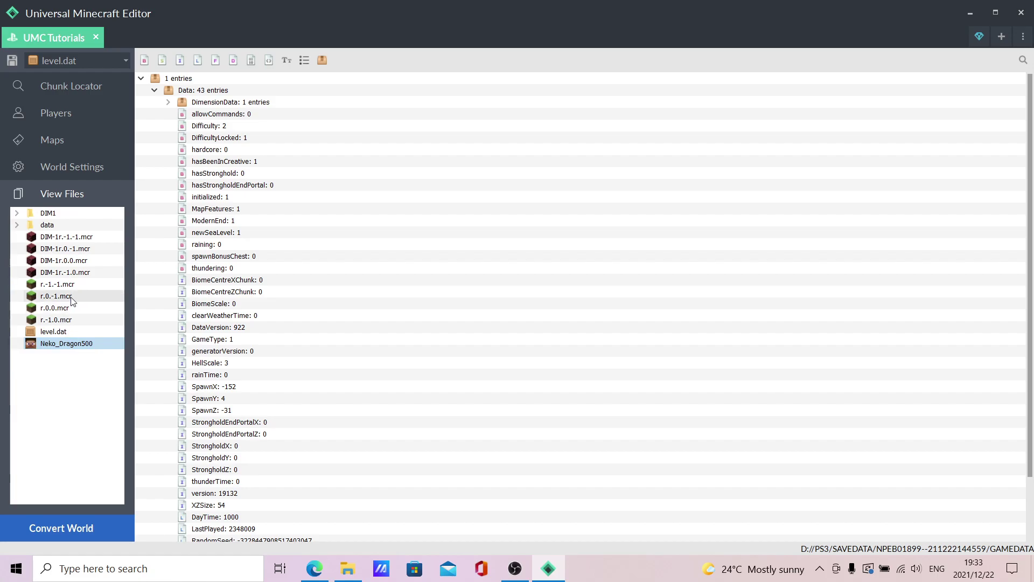
pyautogui.click(71, 296)
pyautogui.click(64, 284)
pyautogui.click(57, 248)
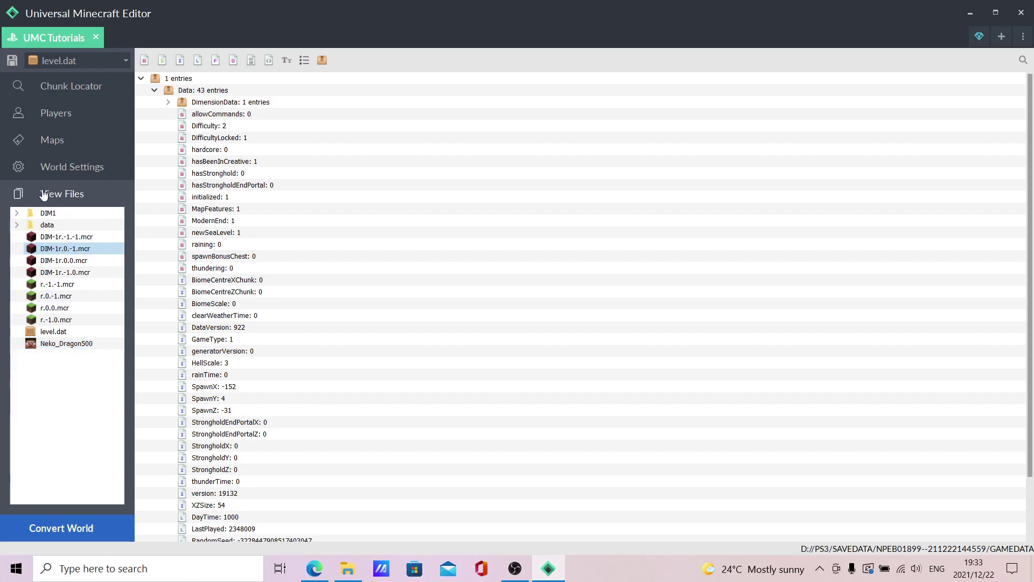
pyautogui.click(18, 226)
pyautogui.click(18, 227)
pyautogui.click(17, 226)
pyautogui.click(18, 225)
pyautogui.click(48, 192)
# Load the listed player's data from the world's list of players and collapse the list.
pyautogui.click(53, 110)
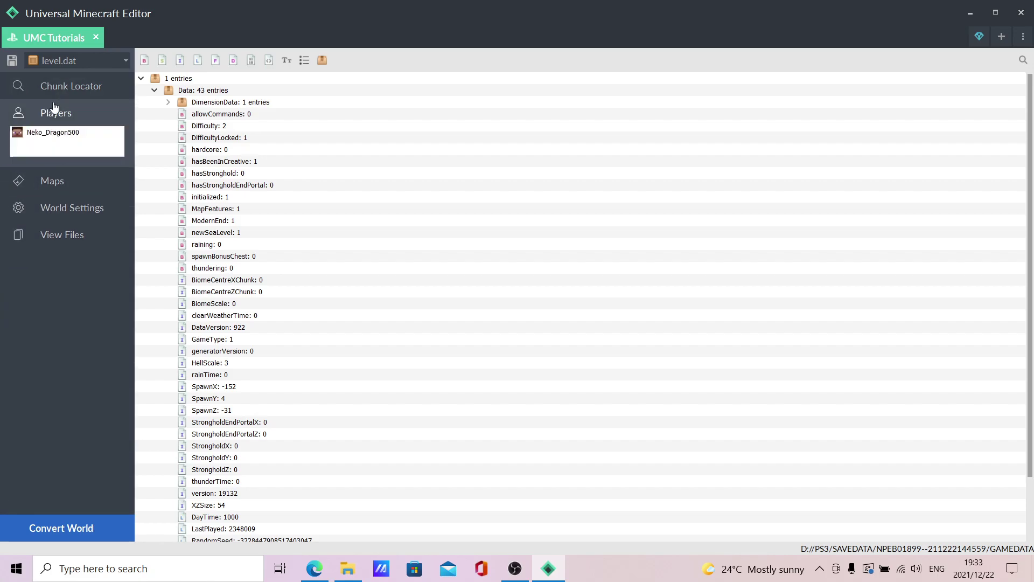
pyautogui.click(68, 133)
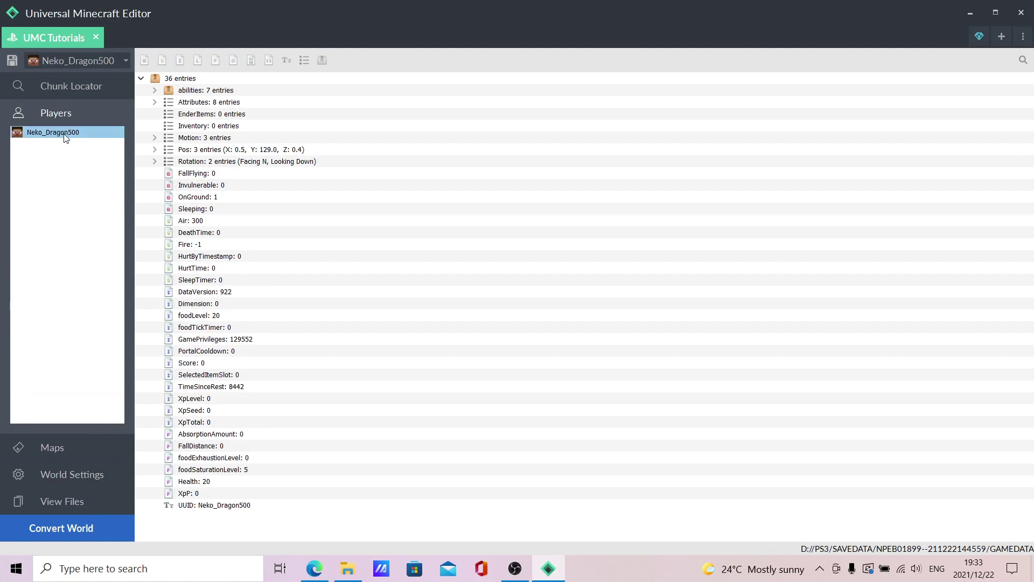
pyautogui.click(40, 112)
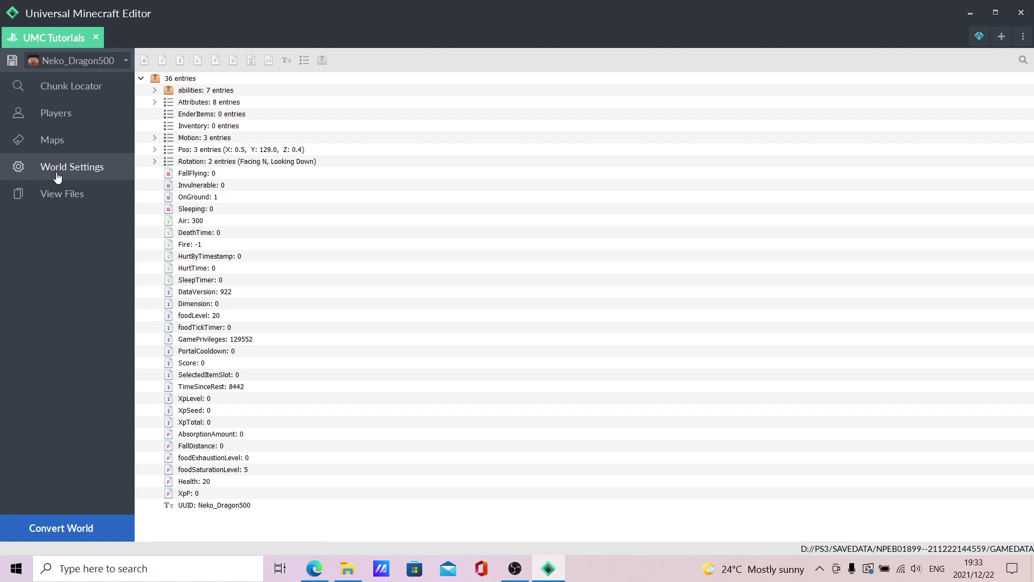
# Review the player's data entries, including Motion, FallFlying, Invulnerable and Air, and inspect the abilities group before collapsing it.
pyautogui.click(335, 160)
pyautogui.keyDown('shift'); pyautogui.click(324, 102); pyautogui.keyUp('shift')
pyautogui.click(241, 138)
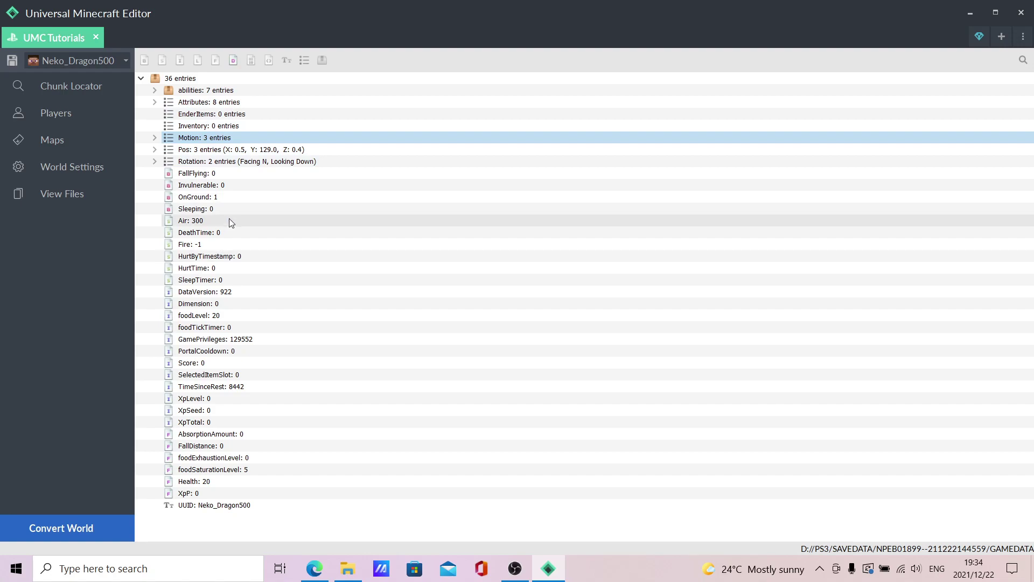
pyautogui.click(253, 173)
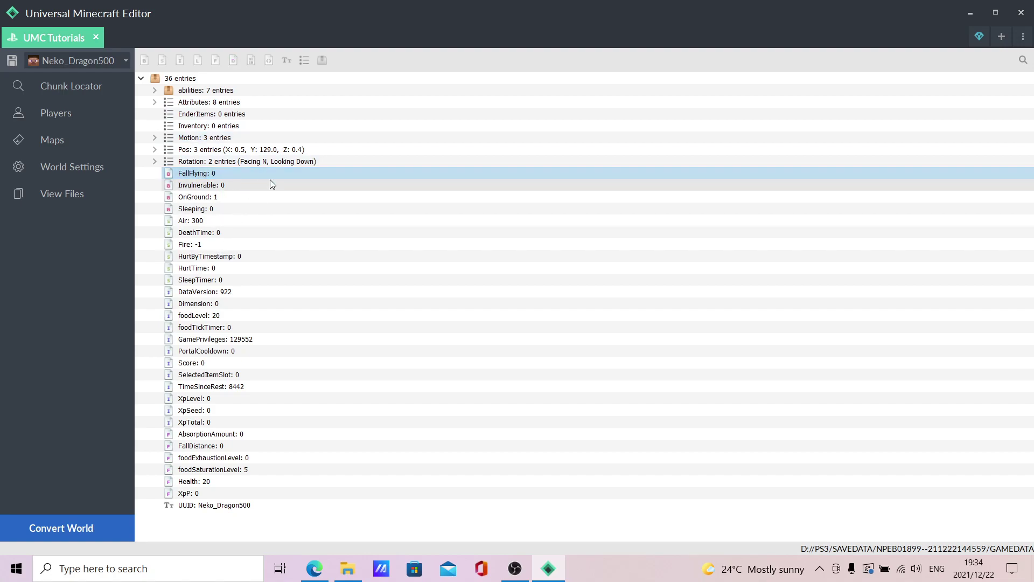
pyautogui.click(247, 185)
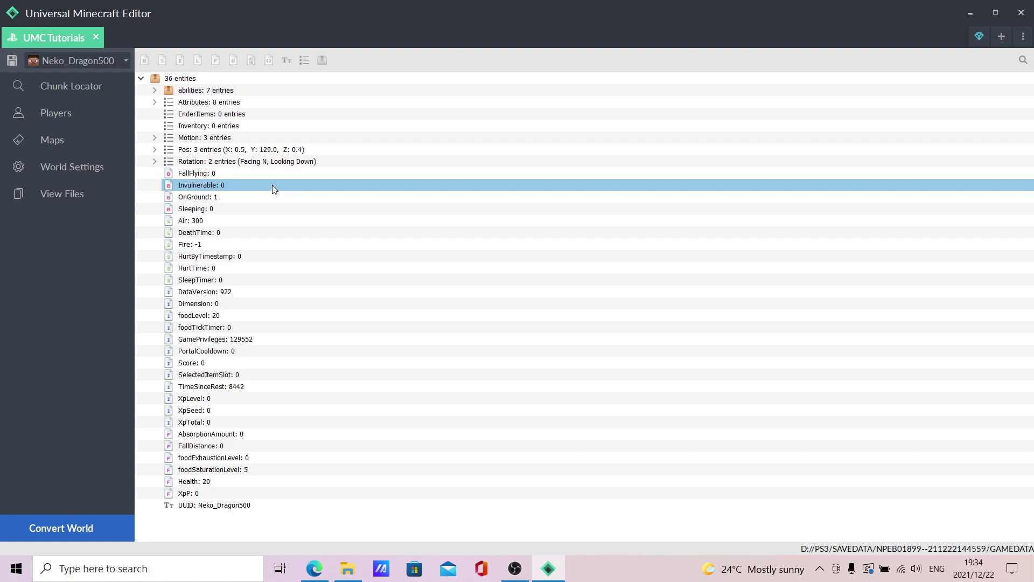
pyautogui.click(229, 212)
pyautogui.click(225, 217)
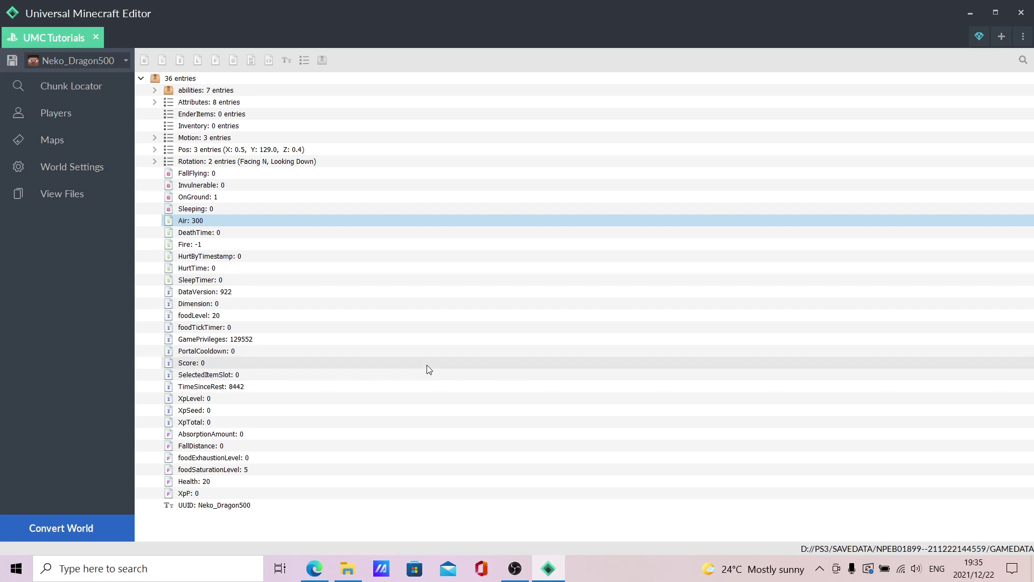
pyautogui.click(154, 90)
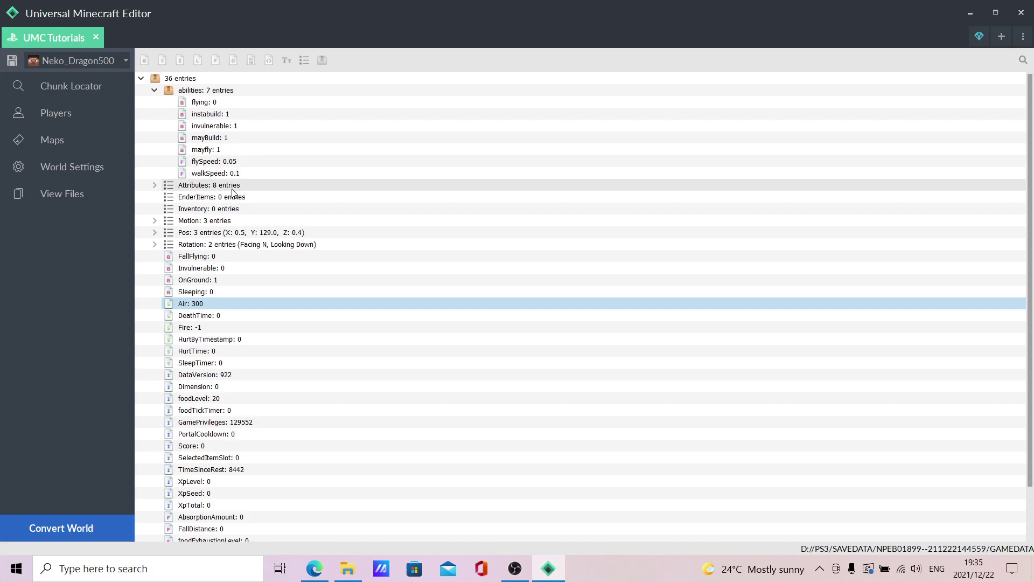
pyautogui.click(154, 90)
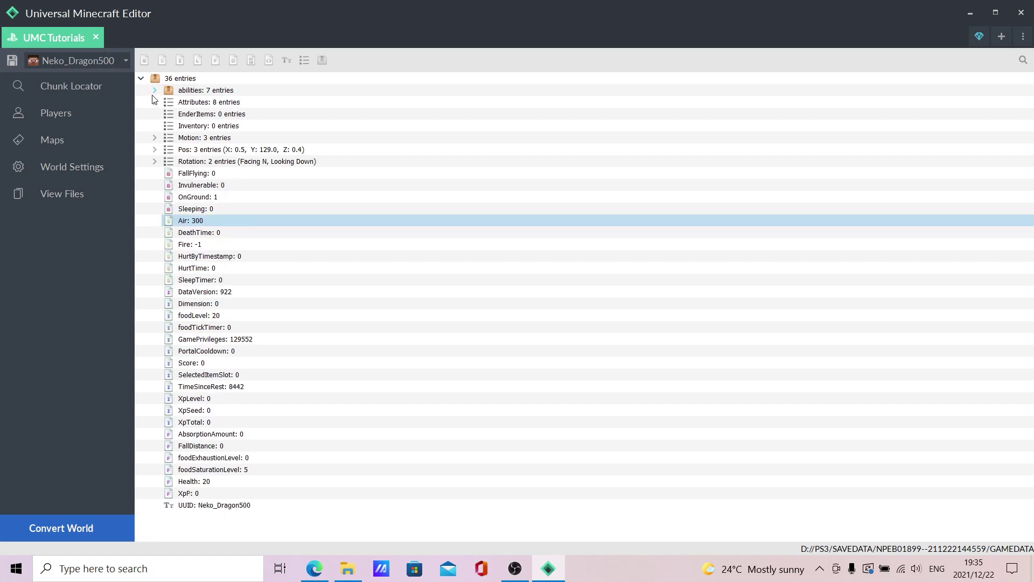
# Expand the player's Attributes and inspect Attack Speed, Attack Damage, Armor Toughness and Armor one after another, collapsing each.
pyautogui.click(154, 102)
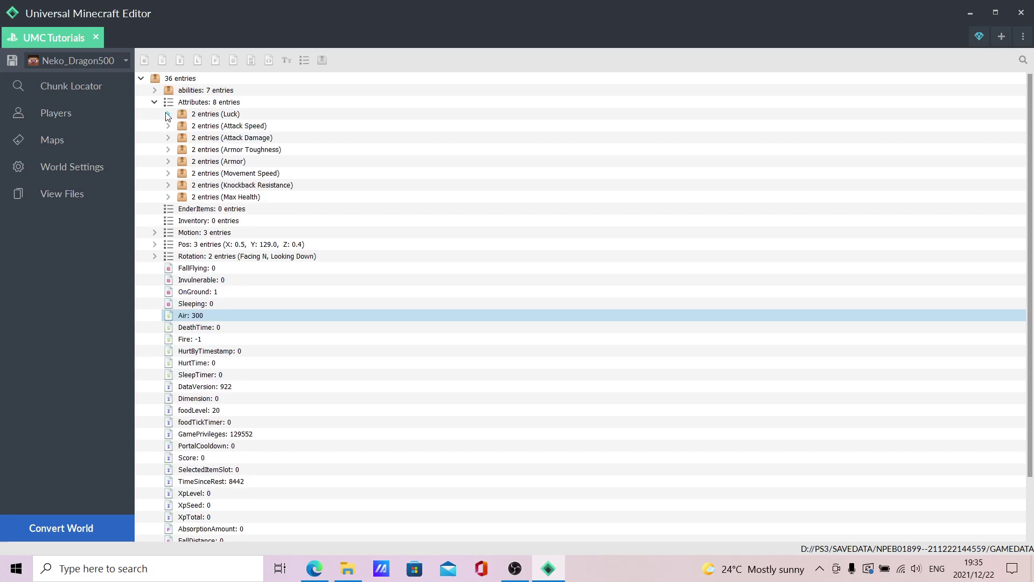
pyautogui.click(168, 125)
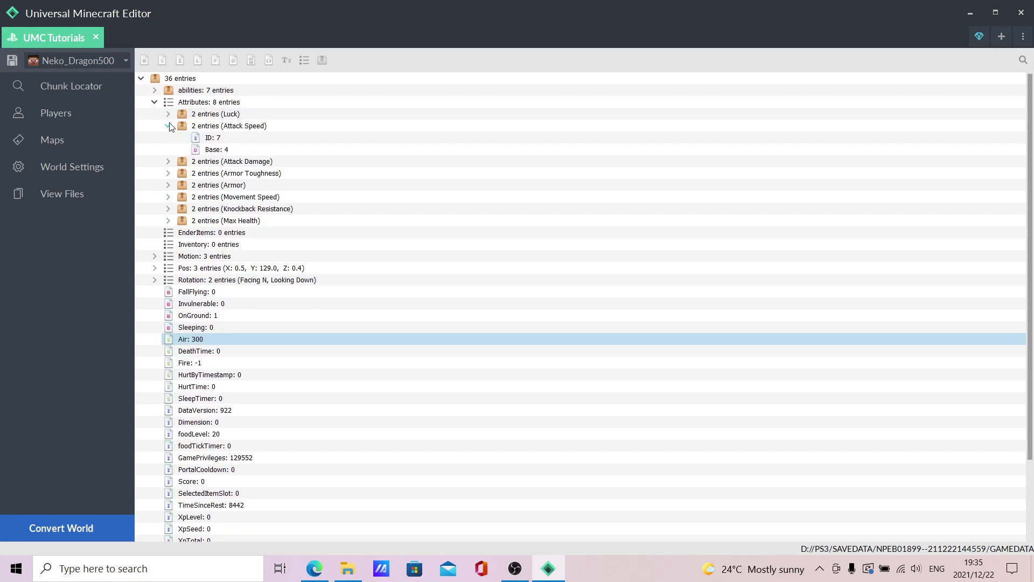
pyautogui.click(169, 125)
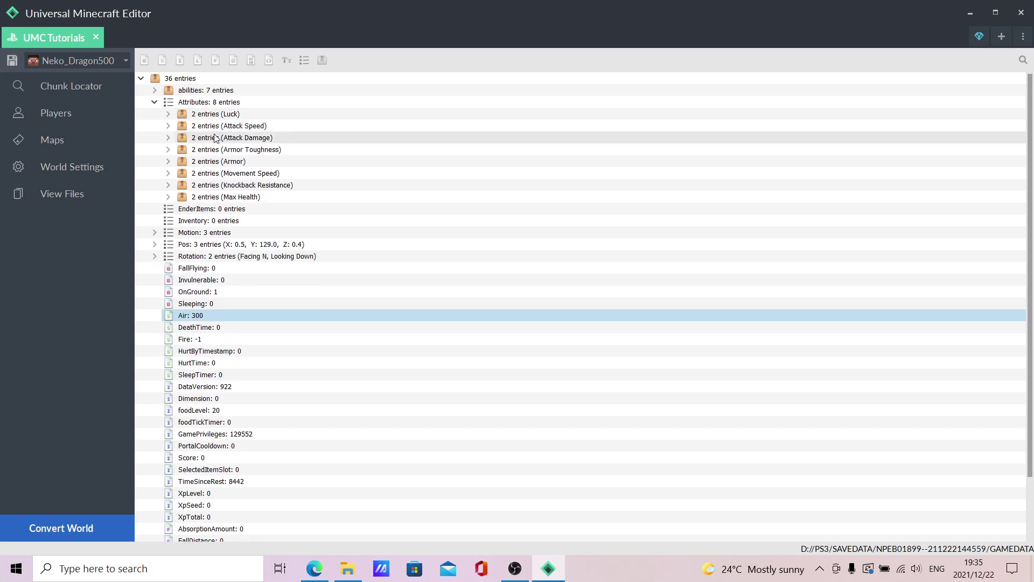
pyautogui.click(168, 138)
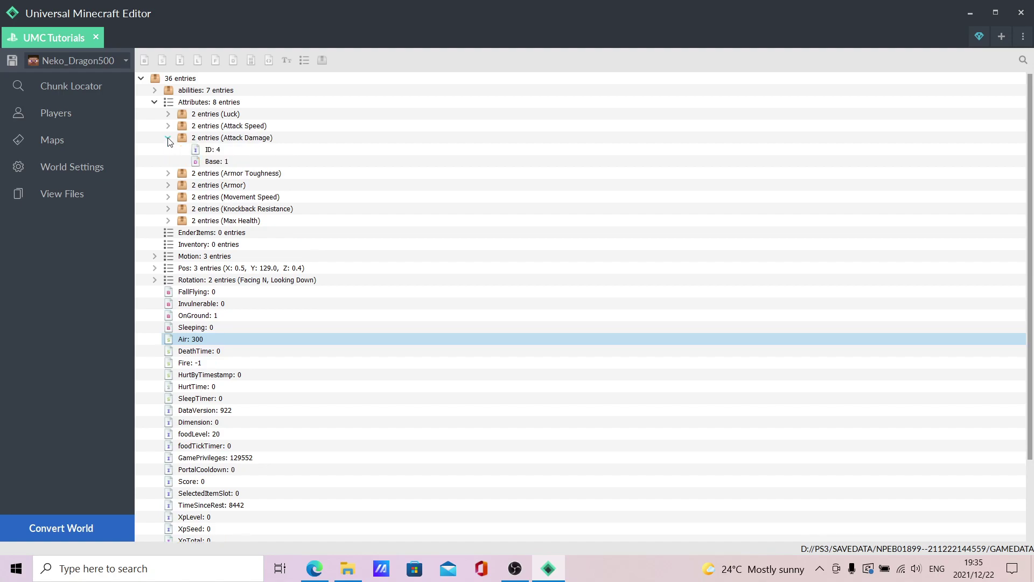
pyautogui.click(169, 138)
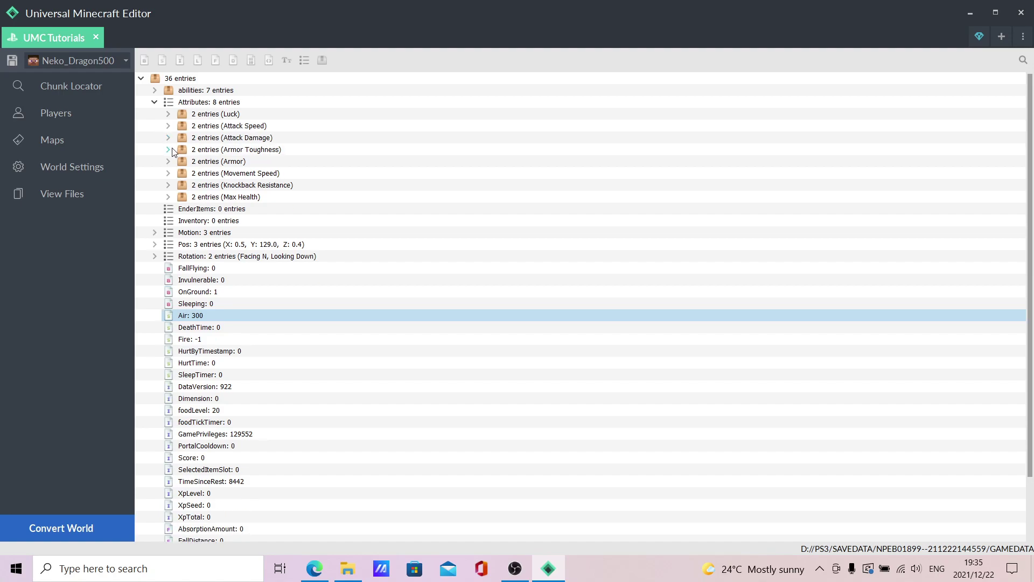
pyautogui.click(168, 150)
pyautogui.click(169, 150)
pyautogui.click(168, 162)
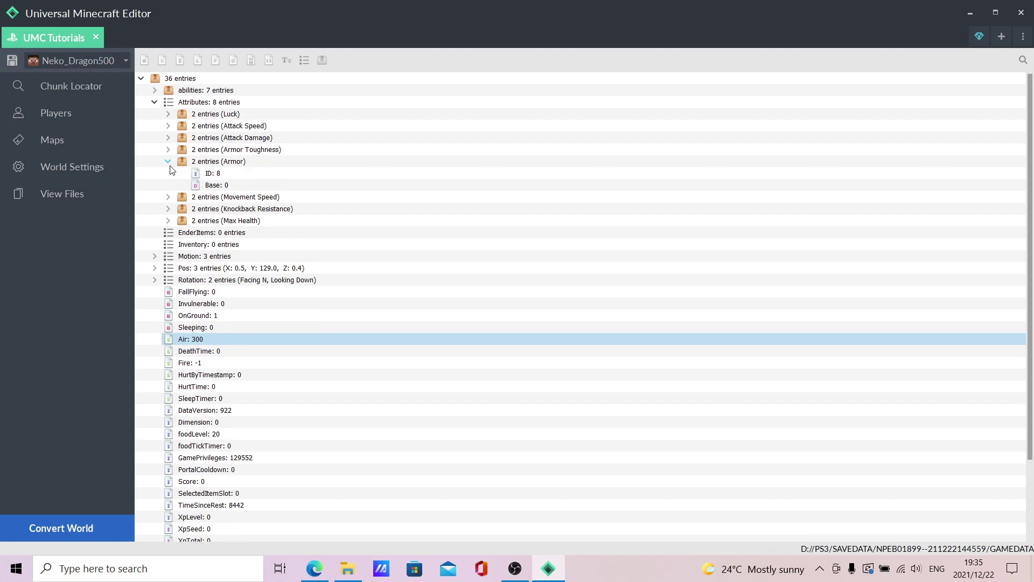
pyautogui.click(168, 163)
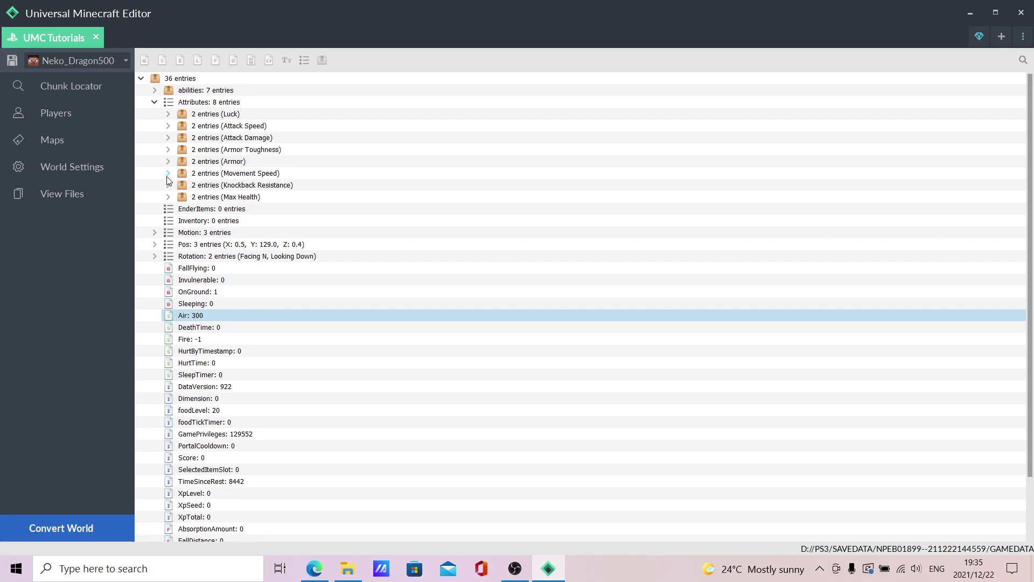
# Examine the base value of the Movement Speed attribute and collapse its entry.
pyautogui.click(168, 174)
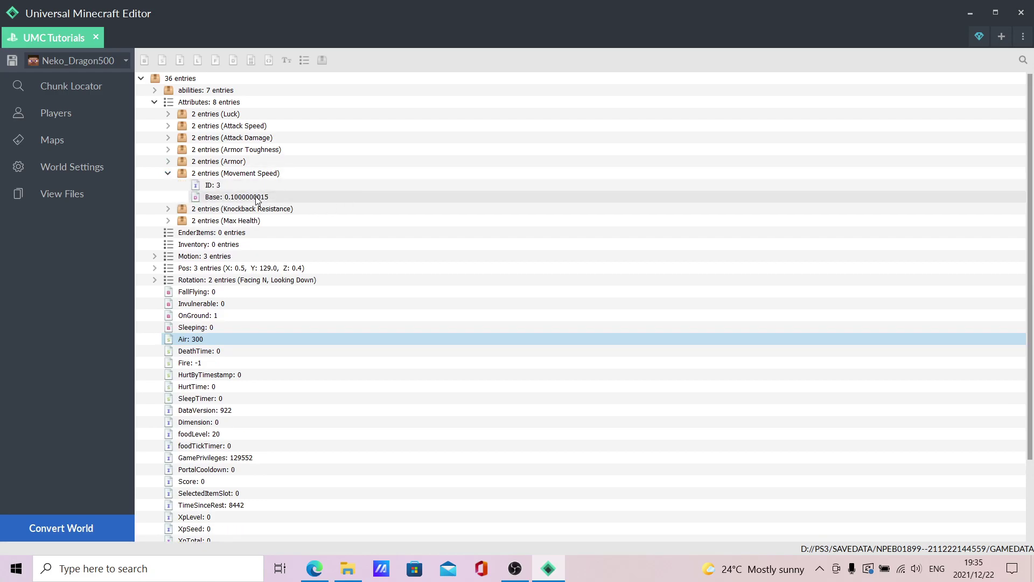
pyautogui.click(237, 197)
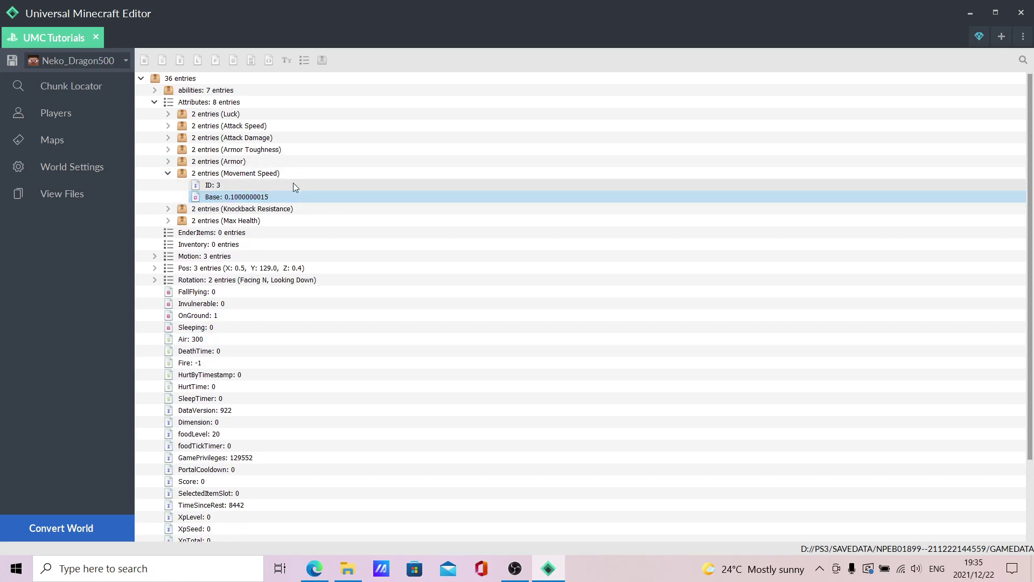
pyautogui.click(249, 197)
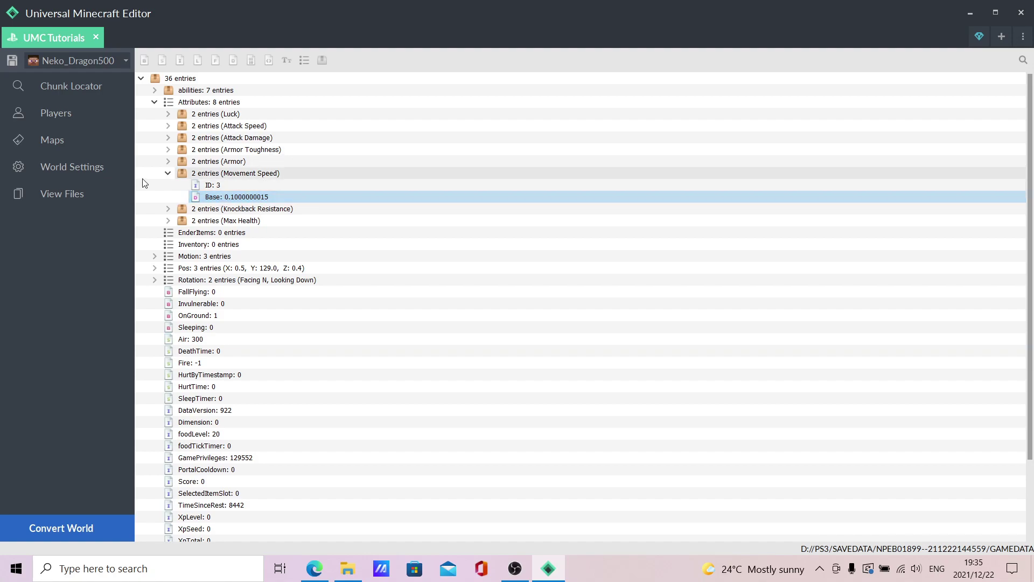
pyautogui.click(167, 174)
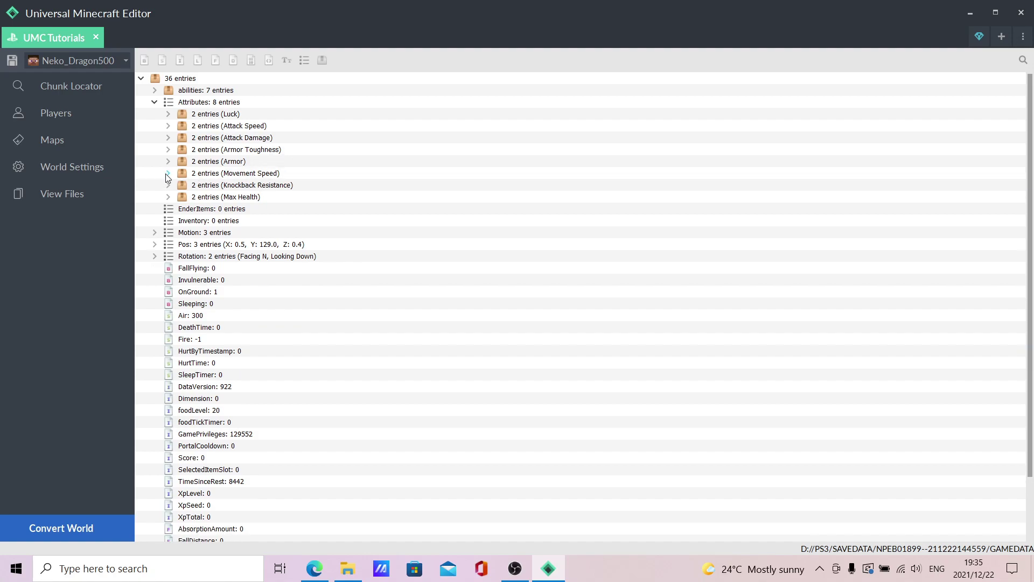
# Set the Base value of the player's Knockback Resistance attribute to 1.
pyautogui.click(169, 186)
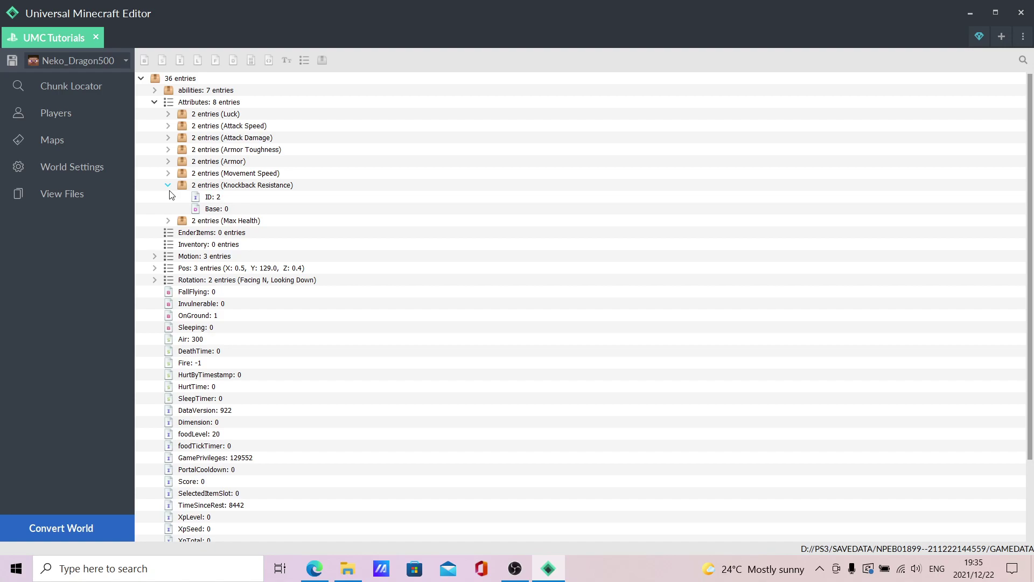
pyautogui.click(244, 208)
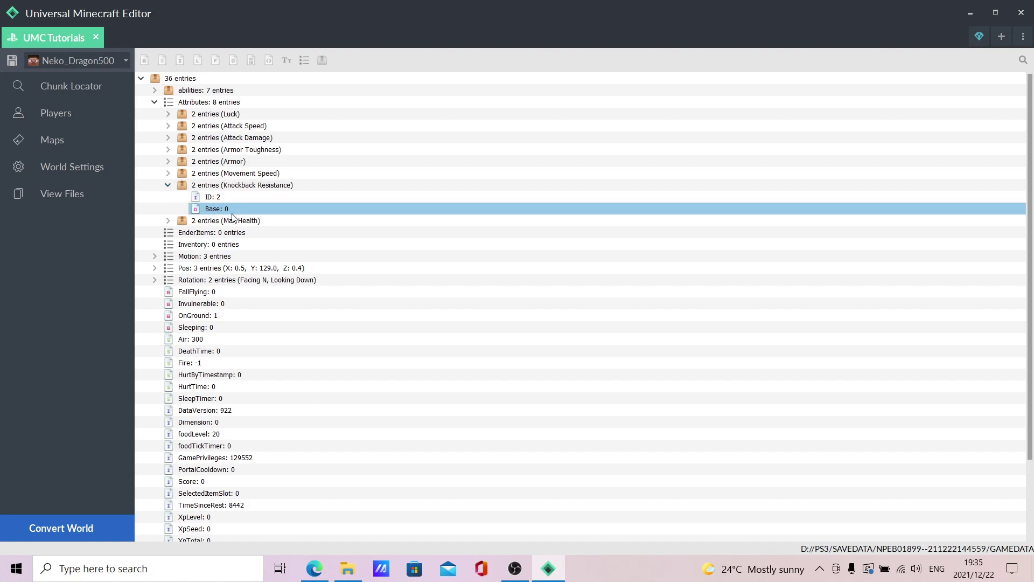
pyautogui.doubleClick(234, 208)
pyautogui.press('BackSpace')
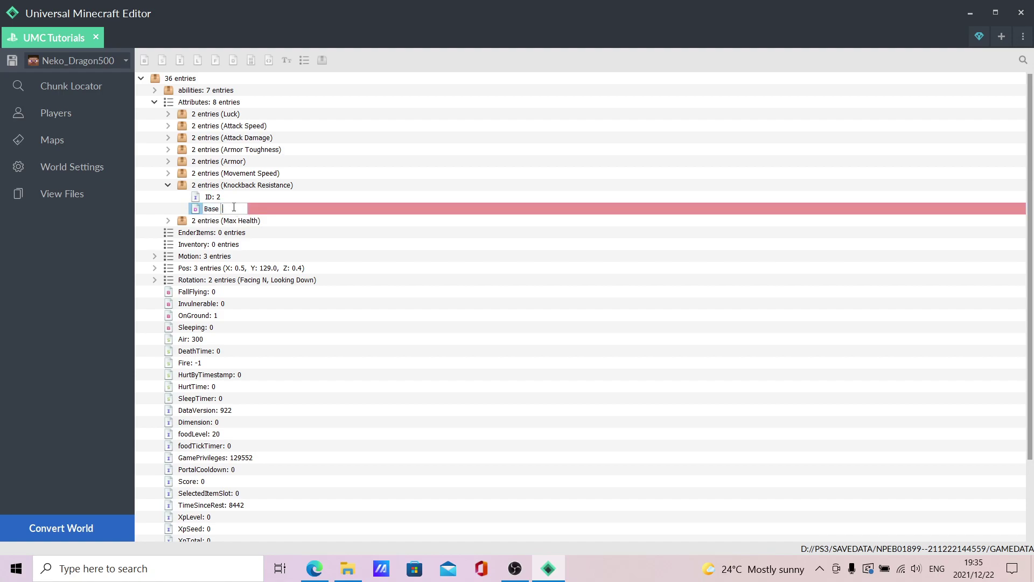
pyautogui.write('1')
pyautogui.press('Return')
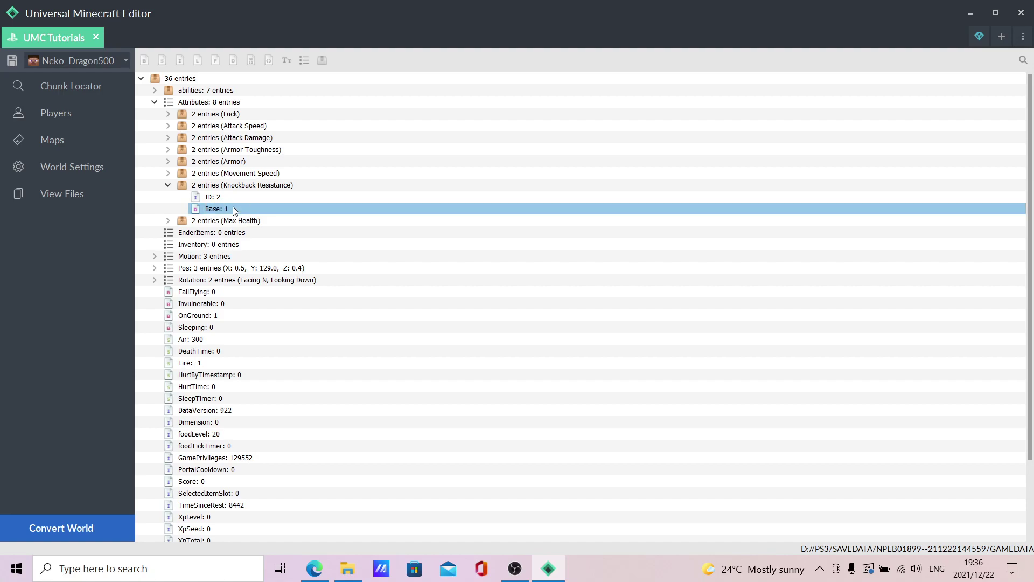
# Set the Knockback Resistance Base value back to 0 and collapse the attribute.
pyautogui.doubleClick(234, 209)
pyautogui.press('BackSpace')
pyautogui.write('0')
pyautogui.press('BackSpace')
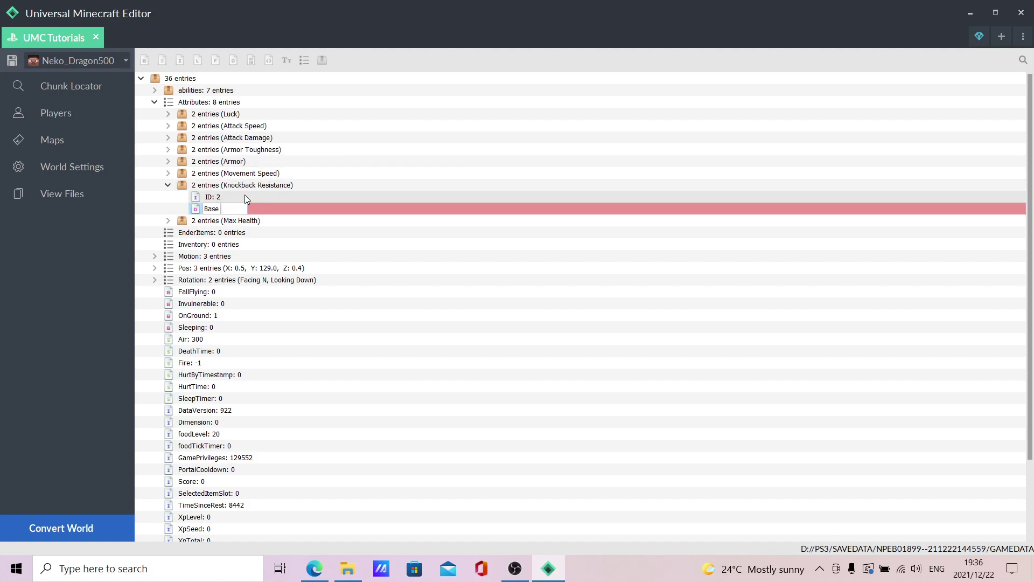
pyautogui.write('0')
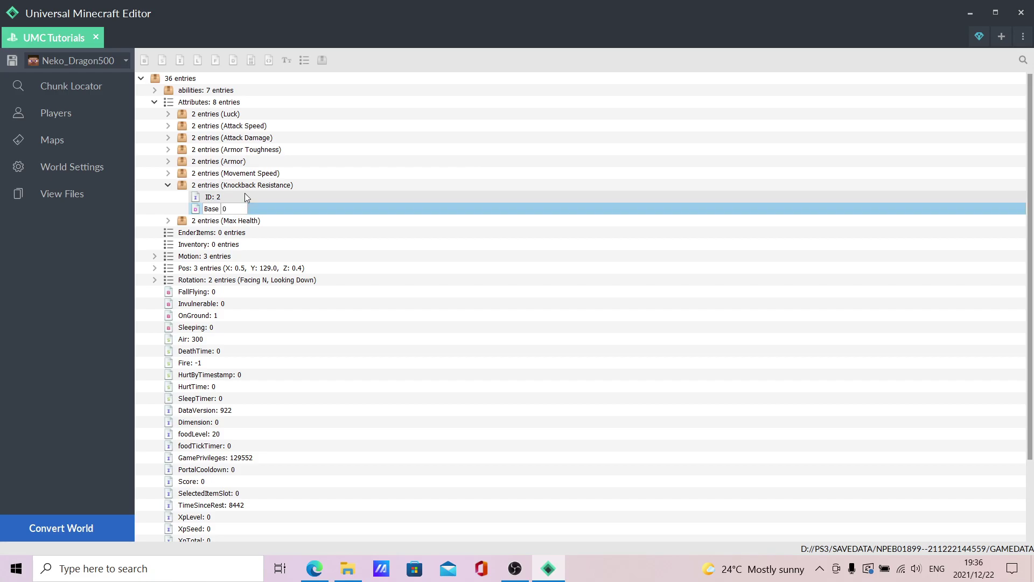
pyautogui.press('Return')
pyautogui.click(168, 185)
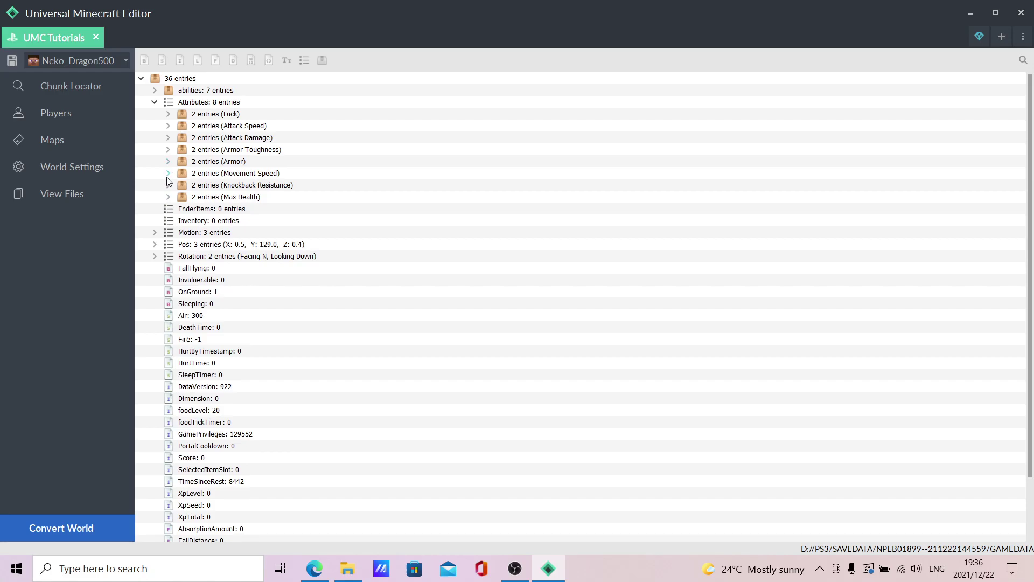
# Inspect the Movement Speed and Max Health attributes again and collapse the whole Attributes list.
pyautogui.click(167, 173)
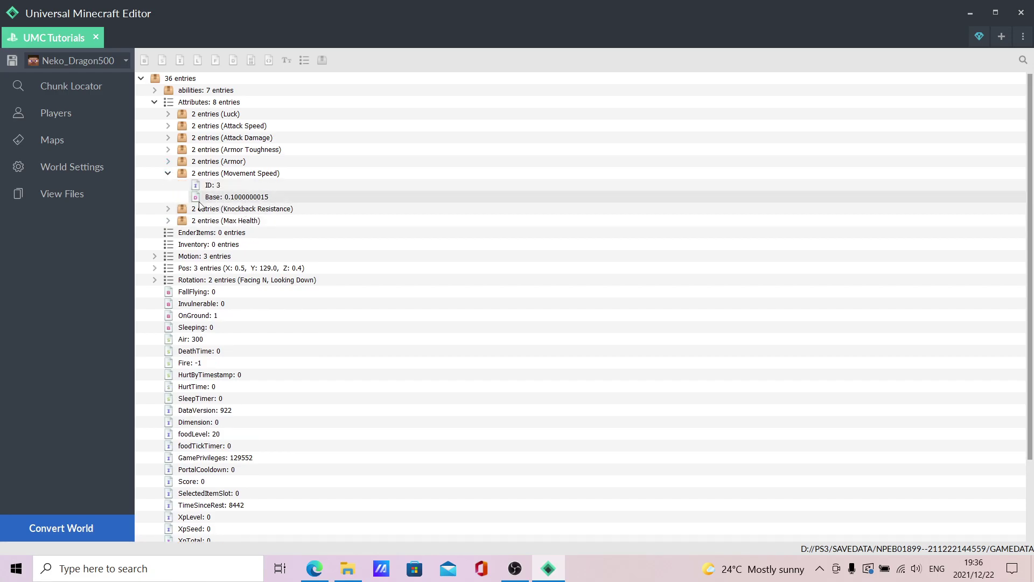
pyautogui.click(168, 173)
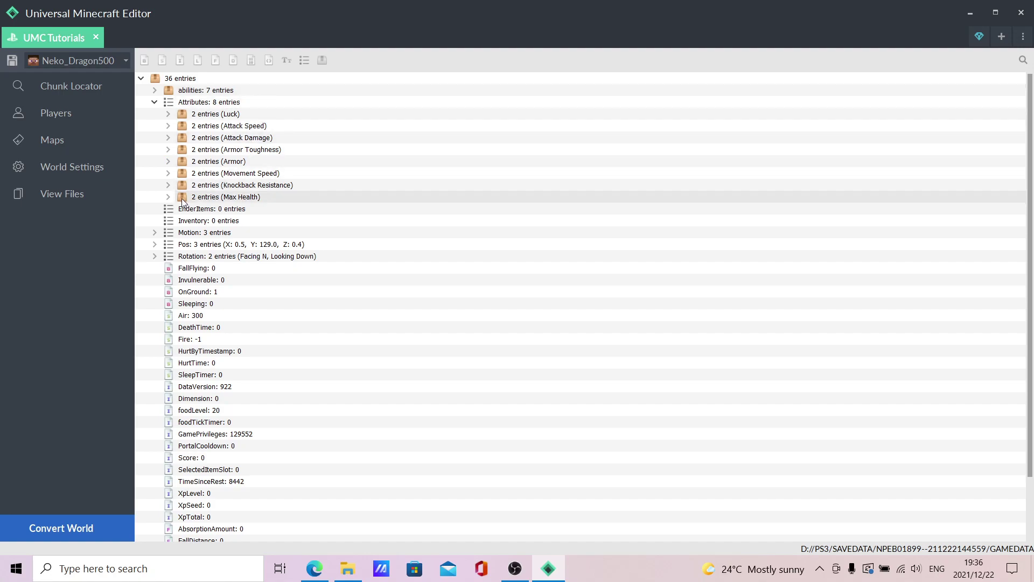
pyautogui.click(166, 199)
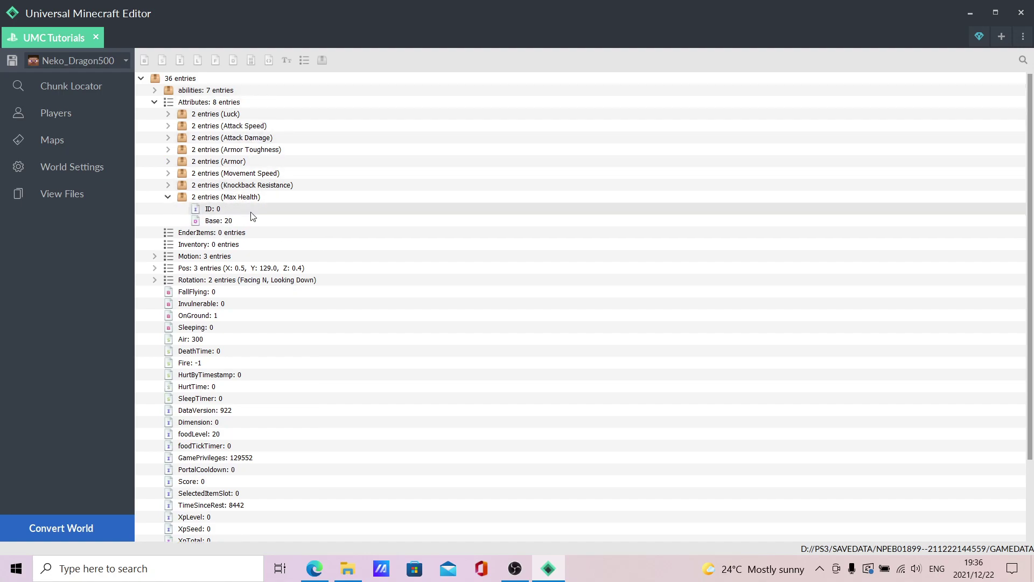
pyautogui.click(167, 197)
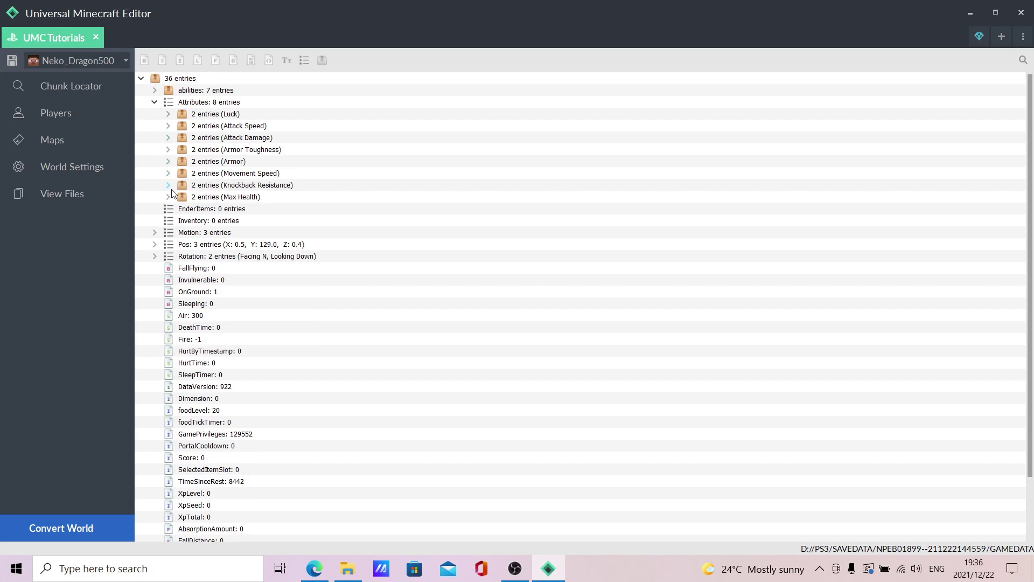
pyautogui.click(155, 102)
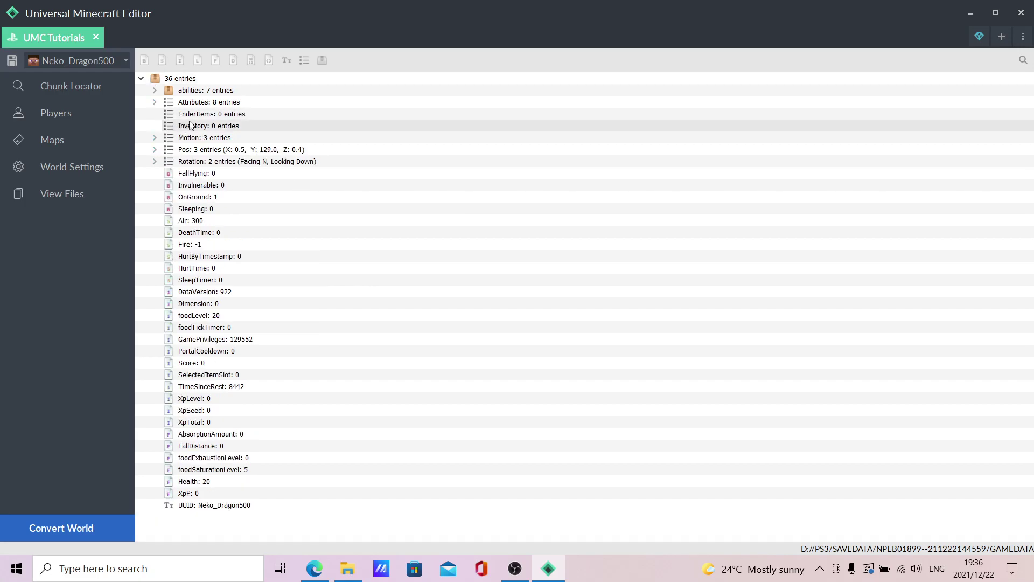
# Examine the player's Motion, Pos and Rotation entries, collapsing each one after viewing it.
pyautogui.click(155, 138)
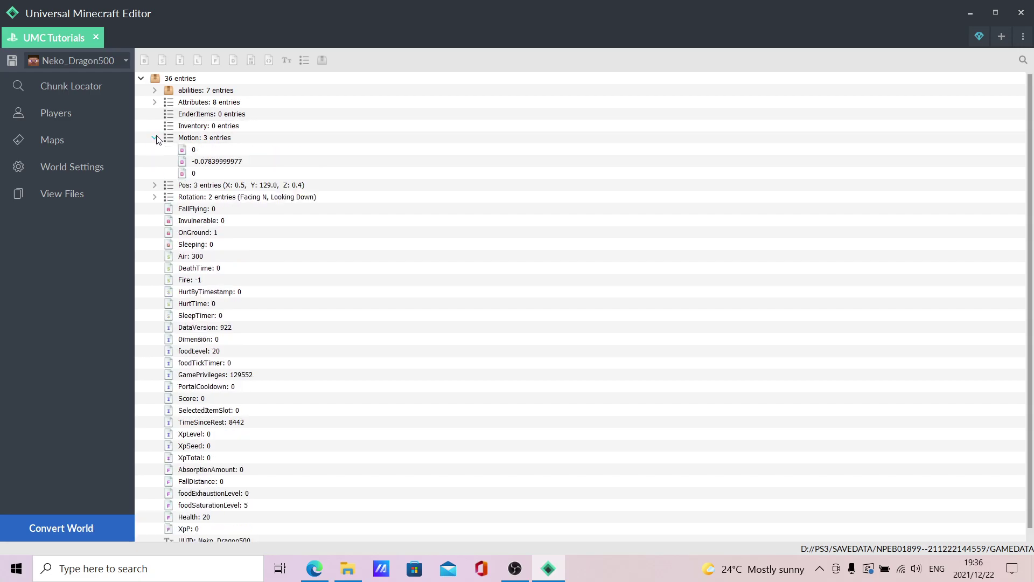
pyautogui.click(155, 138)
pyautogui.click(155, 150)
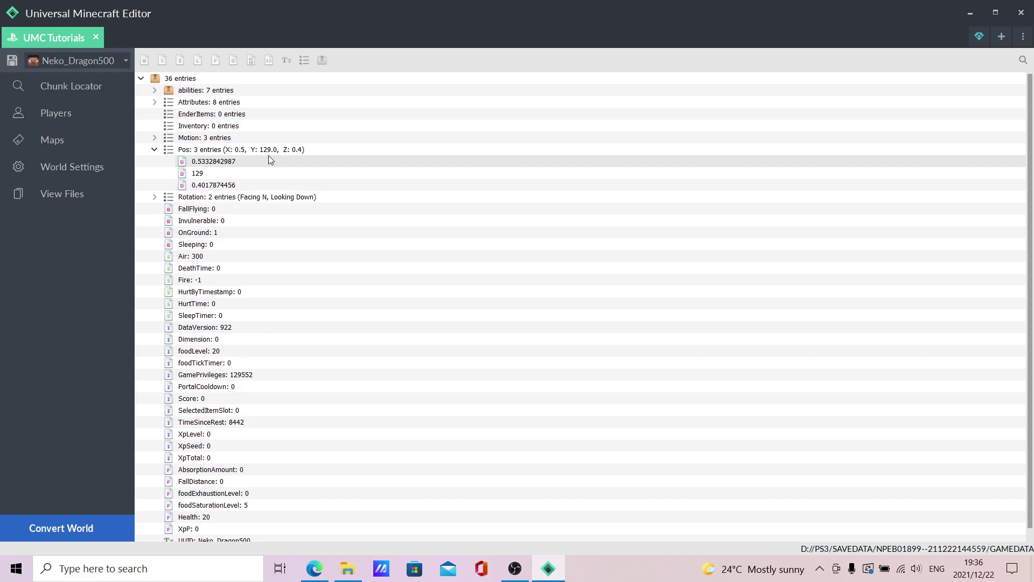
pyautogui.click(154, 150)
pyautogui.click(154, 162)
pyautogui.click(154, 162)
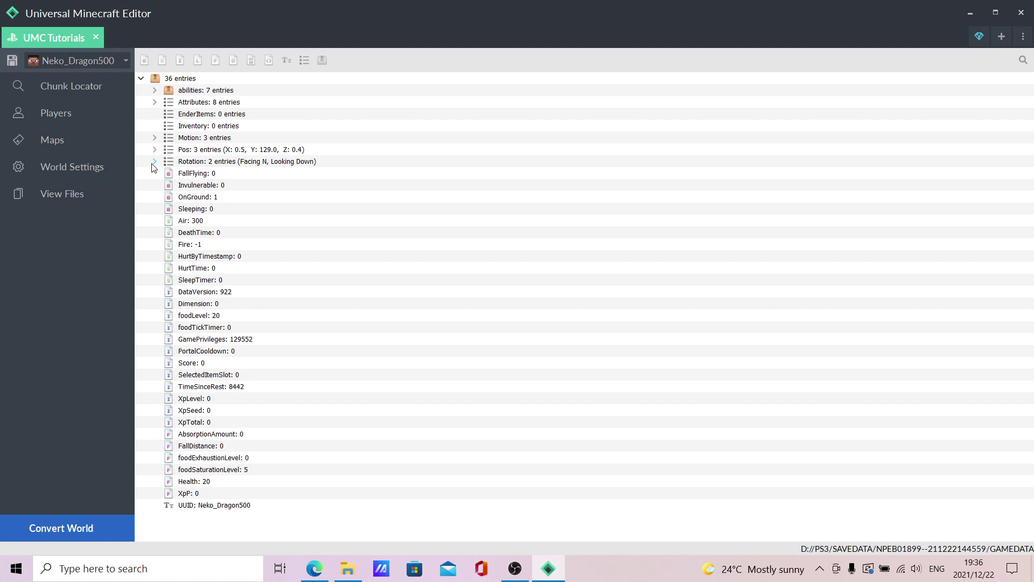
# Open the player's inventory for editing and place one Granite in the first armor slot.
pyautogui.rightClick(200, 126)
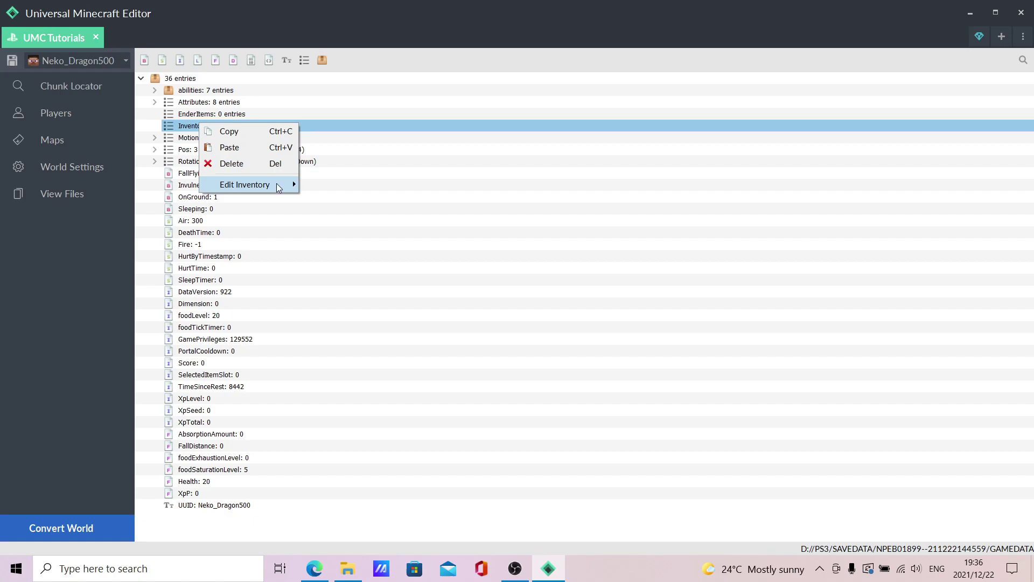
pyautogui.moveTo(269, 186)
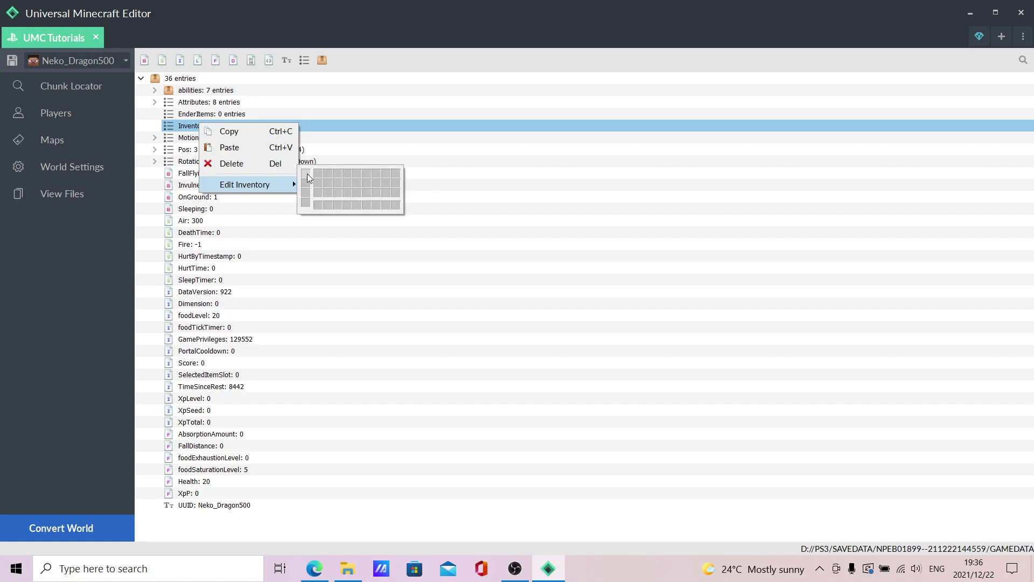
pyautogui.click(310, 181)
pyautogui.click(351, 158)
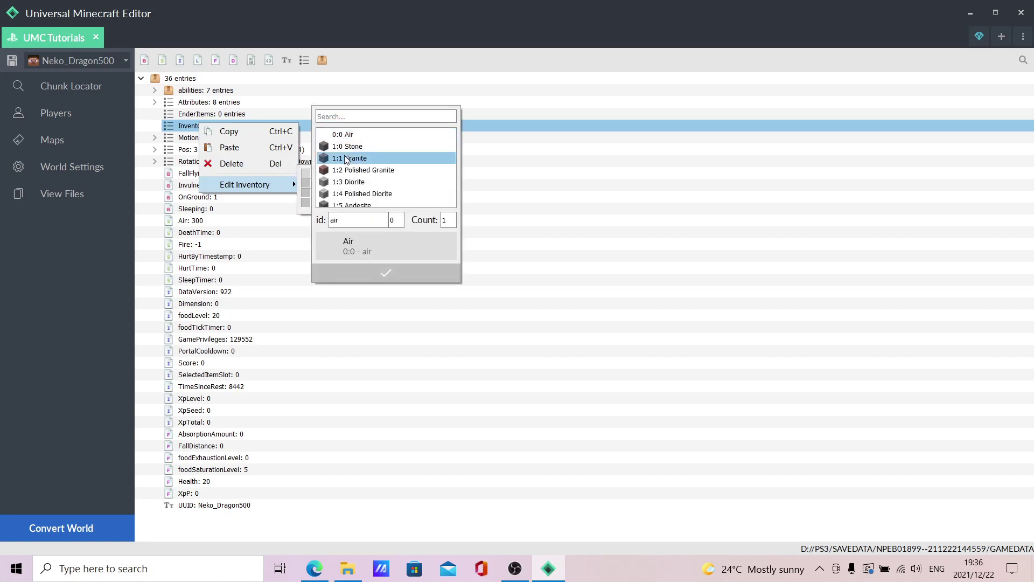
pyautogui.click(387, 275)
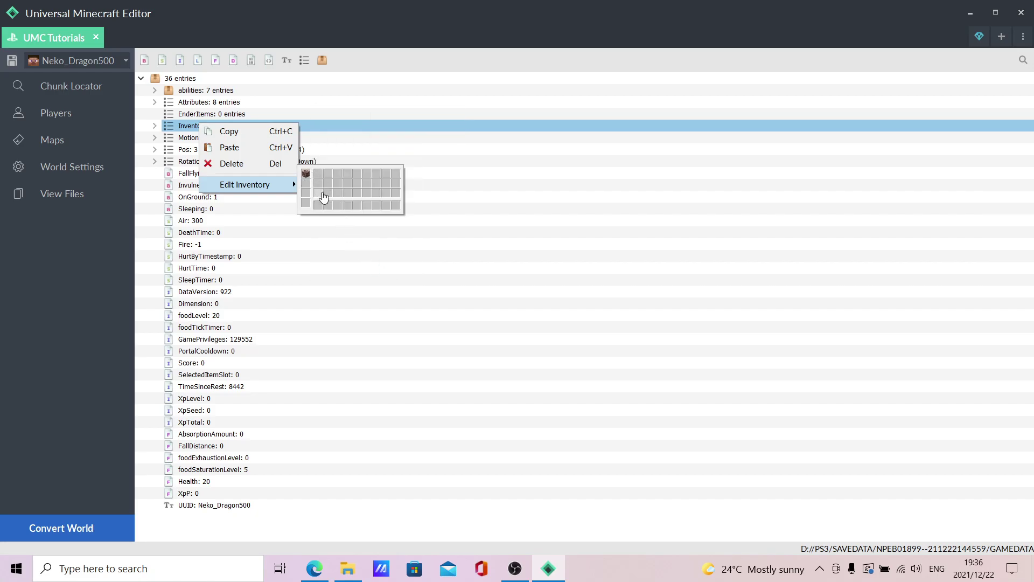
# Place one Stone Sword in the first hotbar slot and remove the Granite from the armor slot.
pyautogui.click(323, 205)
pyautogui.write('sword')
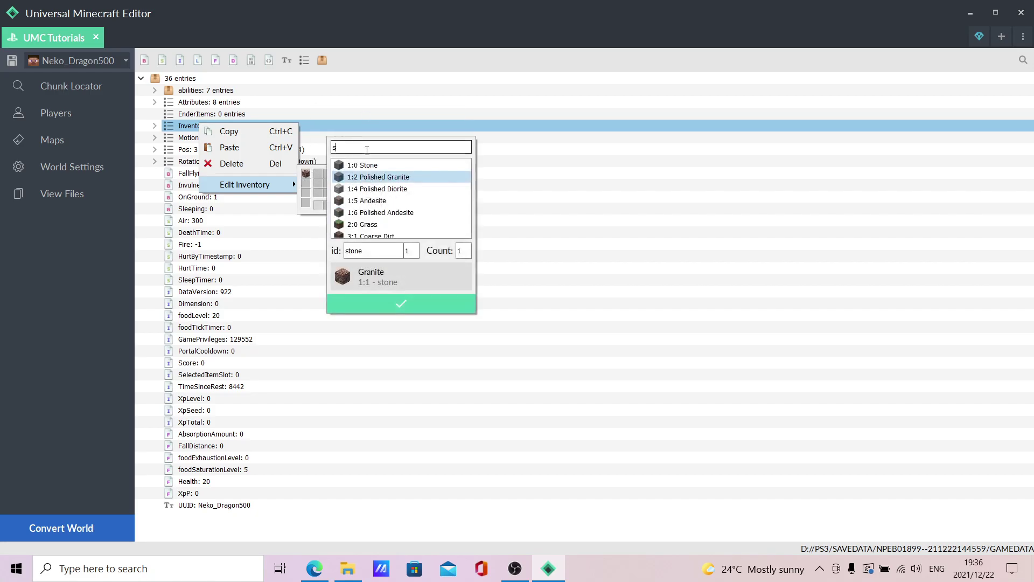
pyautogui.click(396, 202)
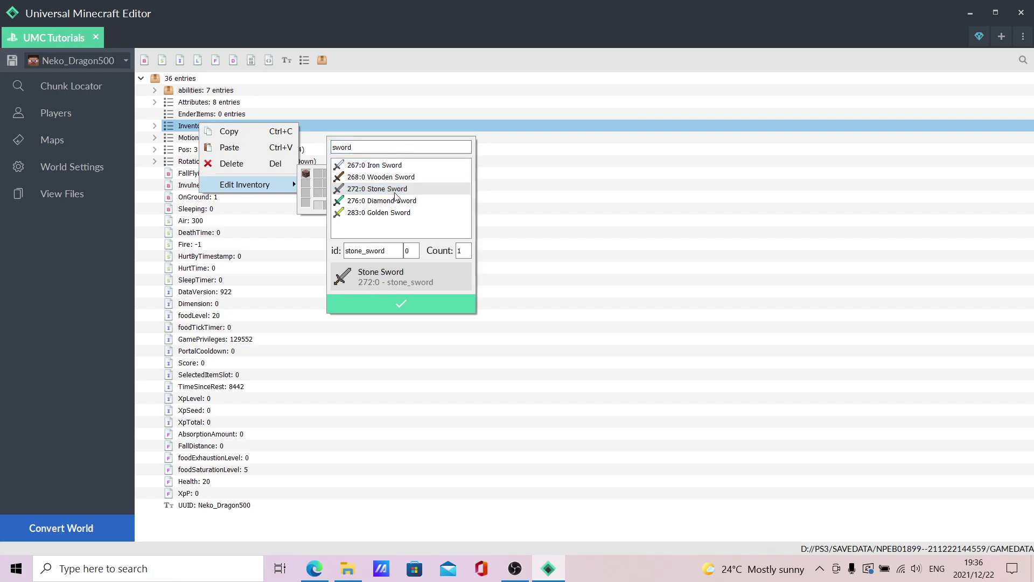
pyautogui.click(418, 304)
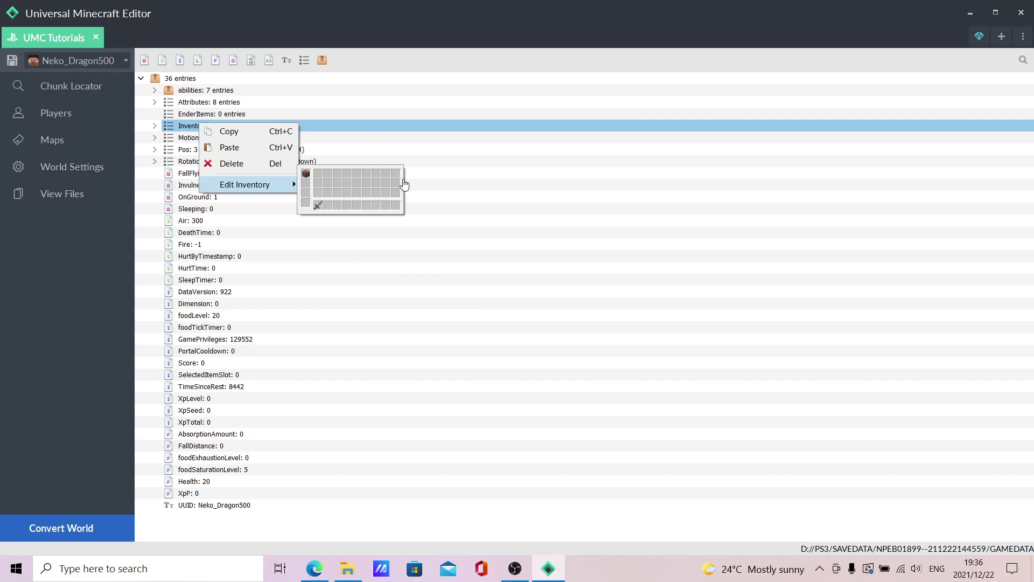
pyautogui.rightClick(305, 181)
# Search the items for "splash" and place one Splash Potion in the seventh slot of the third main inventory row.
pyautogui.click(338, 189)
pyautogui.click(347, 206)
pyautogui.write('swor')
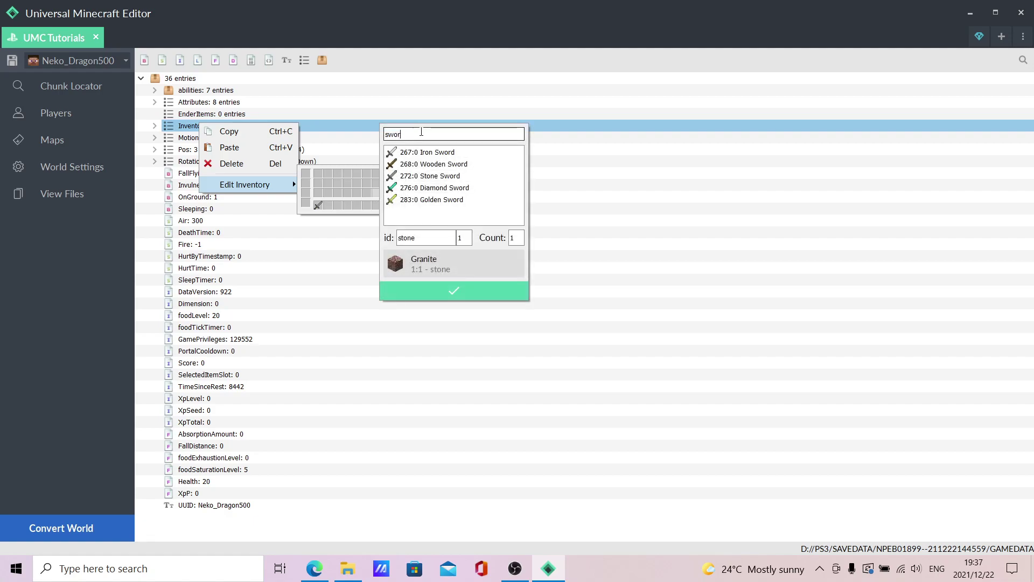
pyautogui.press('BackSpace')
pyautogui.press('BackSpace')
pyautogui.press('BackSpace')
pyautogui.press('BackSpace')
pyautogui.write('zplash')
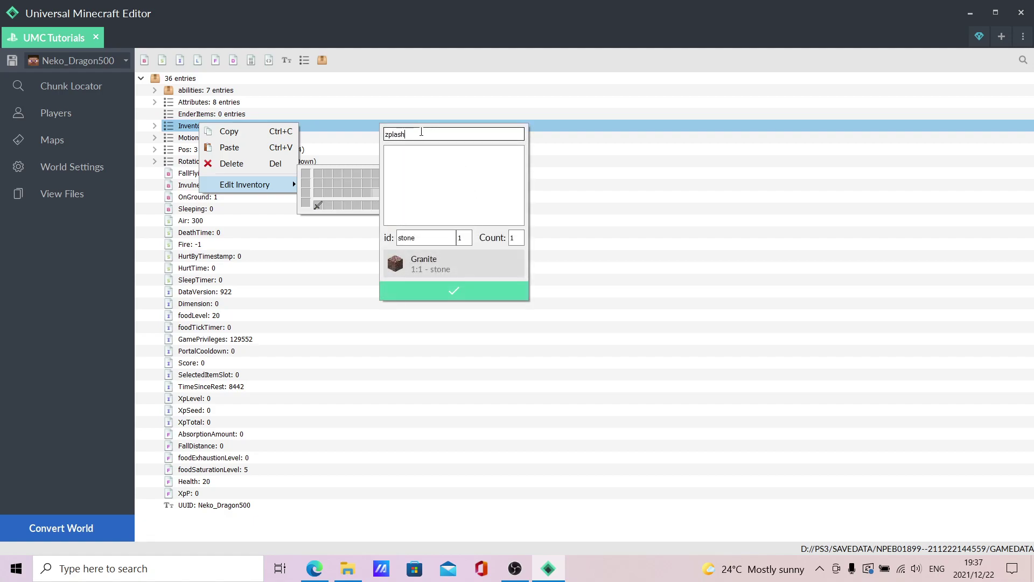
pyautogui.press('BackSpace')
pyautogui.press('BackSpace')
pyautogui.press('BackSpace')
pyautogui.press('BackSpace')
pyautogui.press('BackSpace')
pyautogui.press('BackSpace')
pyautogui.write('splas')
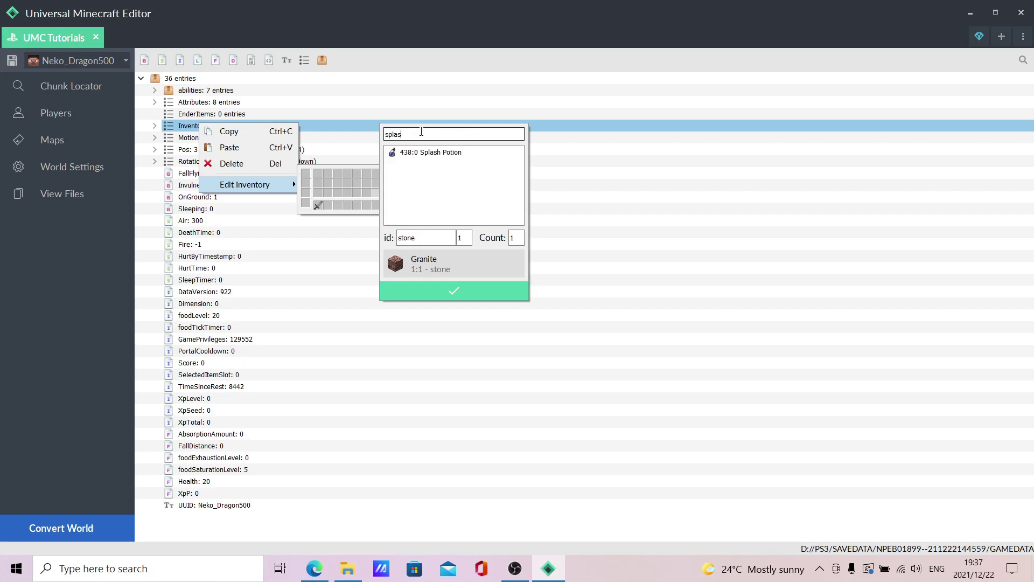
pyautogui.write('h')
pyautogui.click(431, 152)
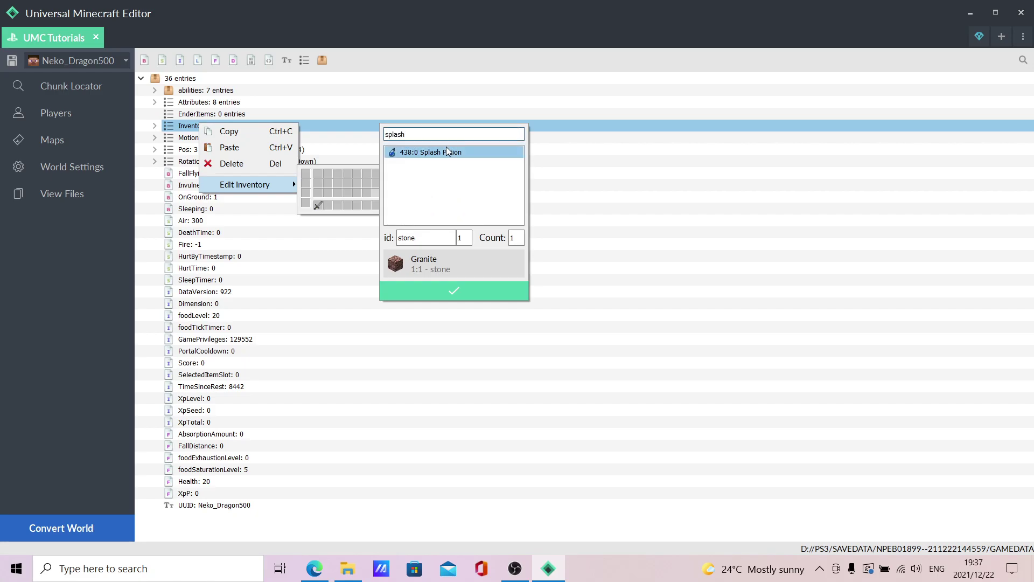
pyautogui.click(434, 300)
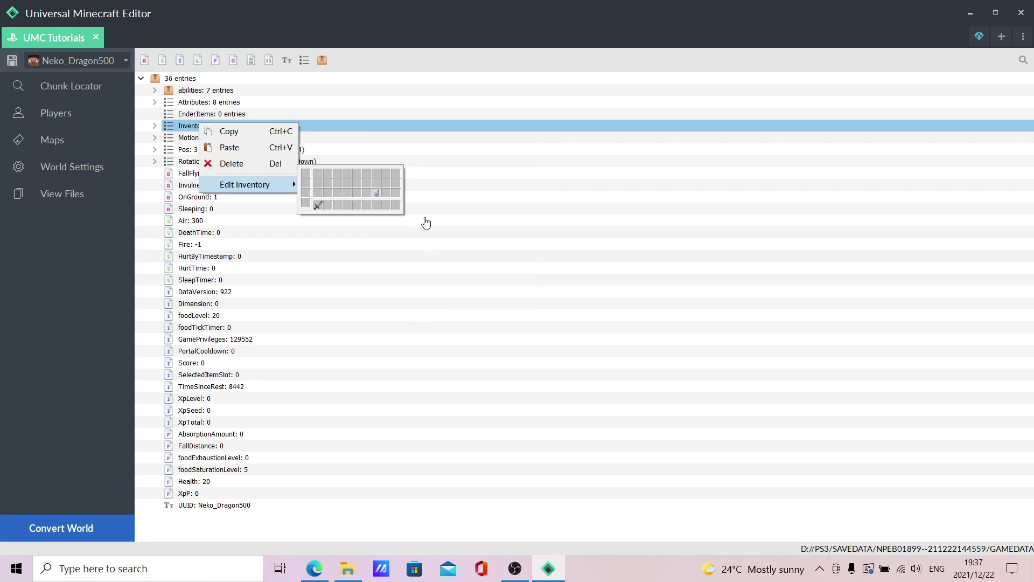
# Place one Barrier in the eighth slot of the first main inventory row, searching the items for "barr".
pyautogui.click(392, 181)
pyautogui.click(372, 180)
pyautogui.click(387, 174)
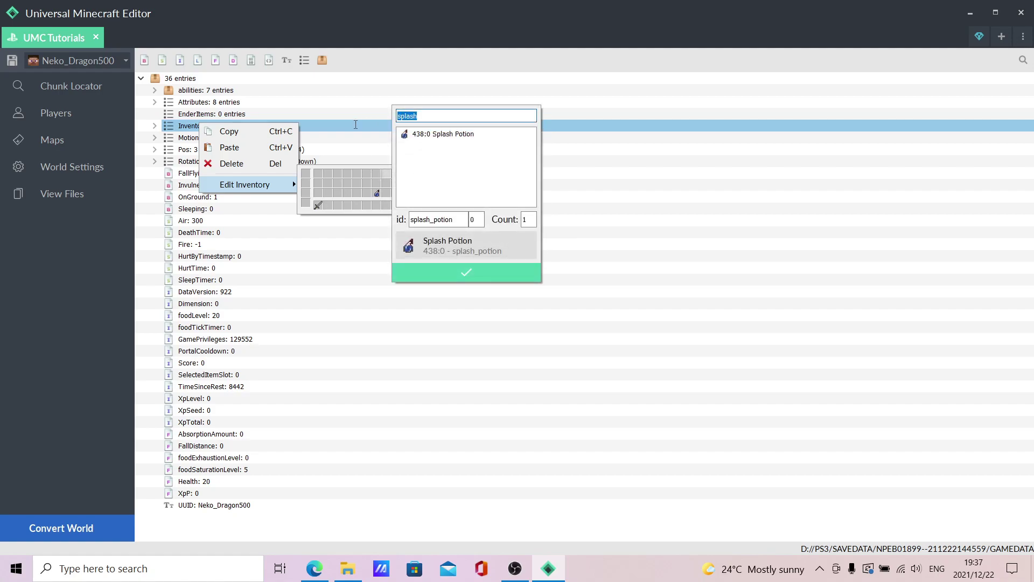
pyautogui.press('BackSpace')
pyautogui.write('barr')
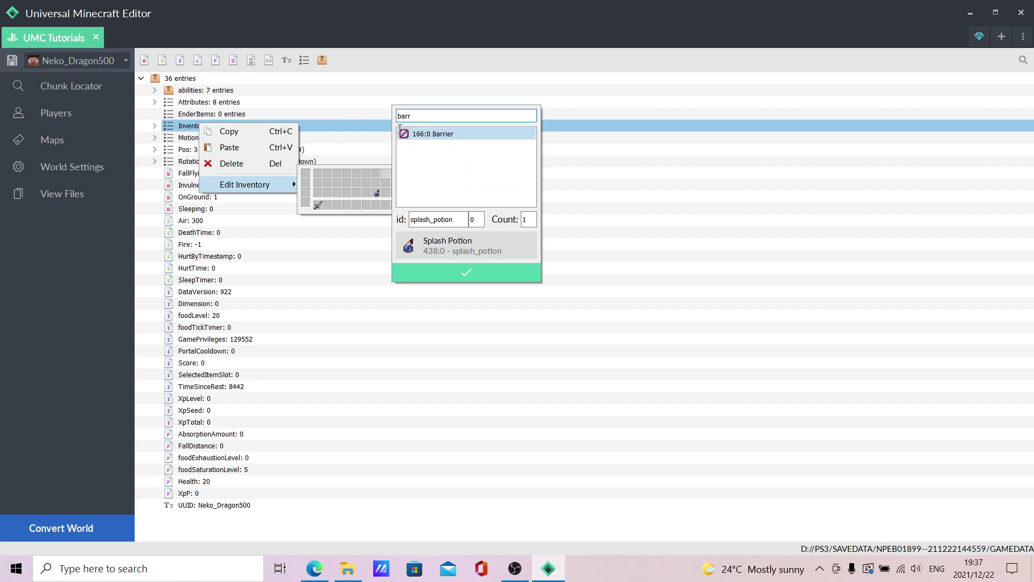
pyautogui.click(436, 136)
pyautogui.click(440, 274)
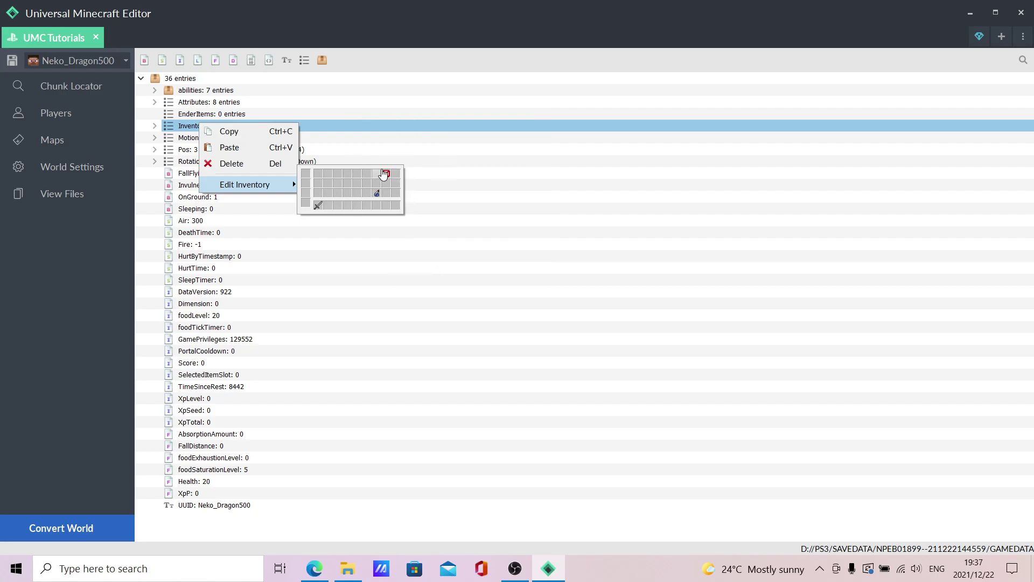
# Search the items for "dirt" and place one Dirt beside the Barrier, in the seventh slot of the first main inventory row.
pyautogui.click(384, 174)
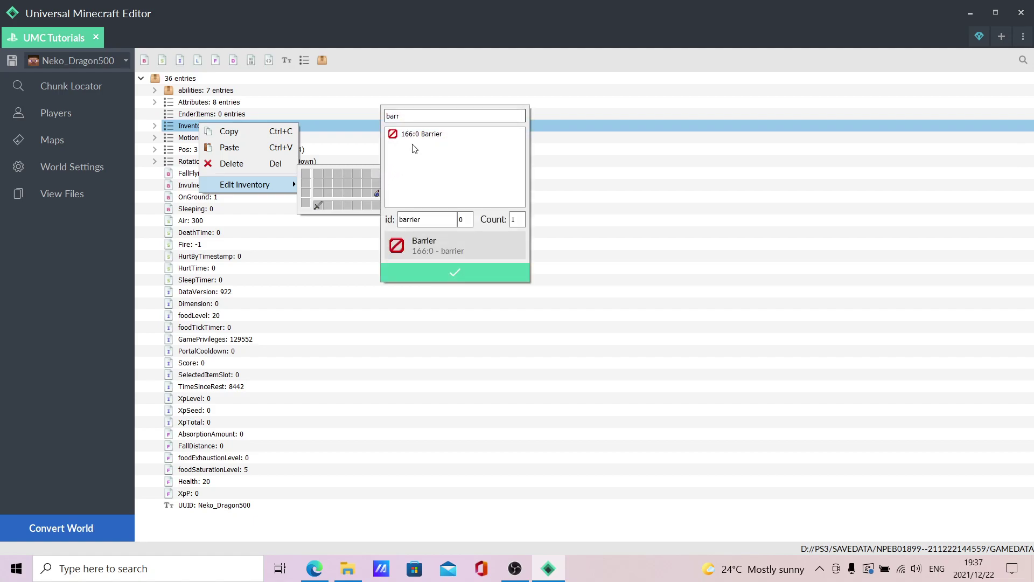
pyautogui.click(418, 114)
pyautogui.press('BackSpace')
pyautogui.press('BackSpace')
pyautogui.press('BackSpace')
pyautogui.press('BackSpace')
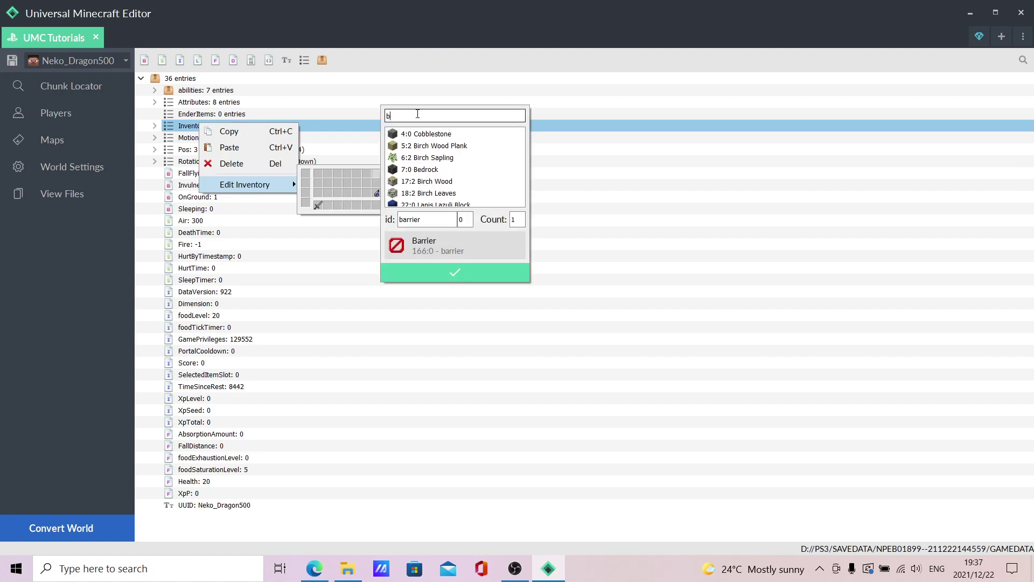
pyautogui.write('dirt')
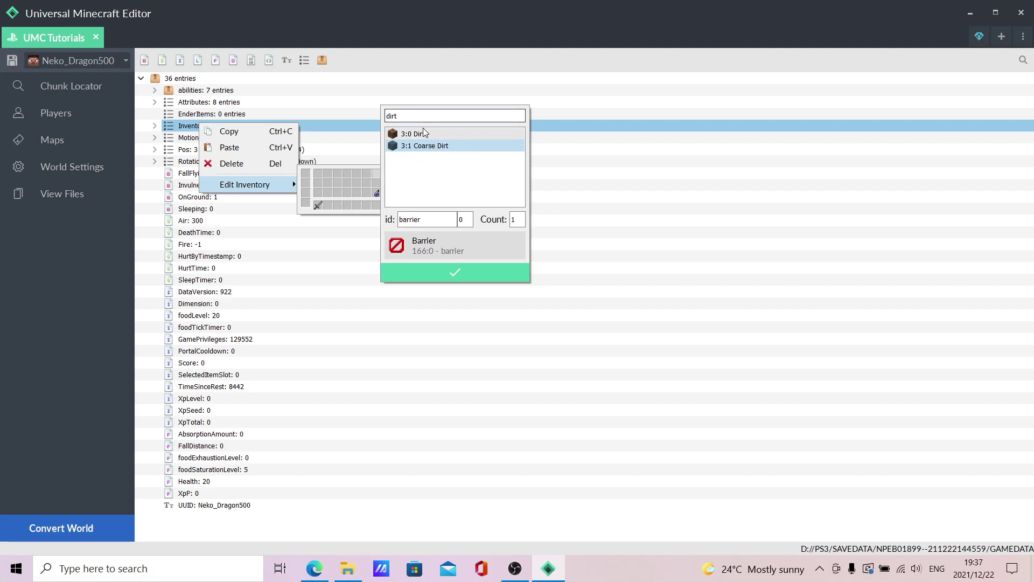
pyautogui.click(420, 134)
pyautogui.click(427, 272)
# Add Coarse Dirt and another Dirt in the sixth and fifth slots of the first row, and close the inventory grid.
pyautogui.click(375, 172)
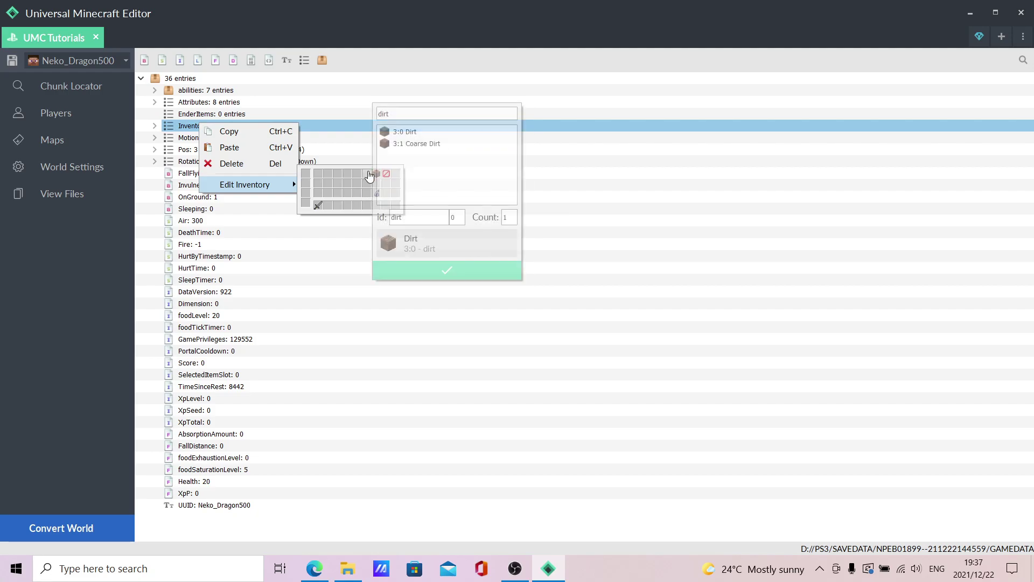
pyautogui.click(408, 145)
pyautogui.click(415, 269)
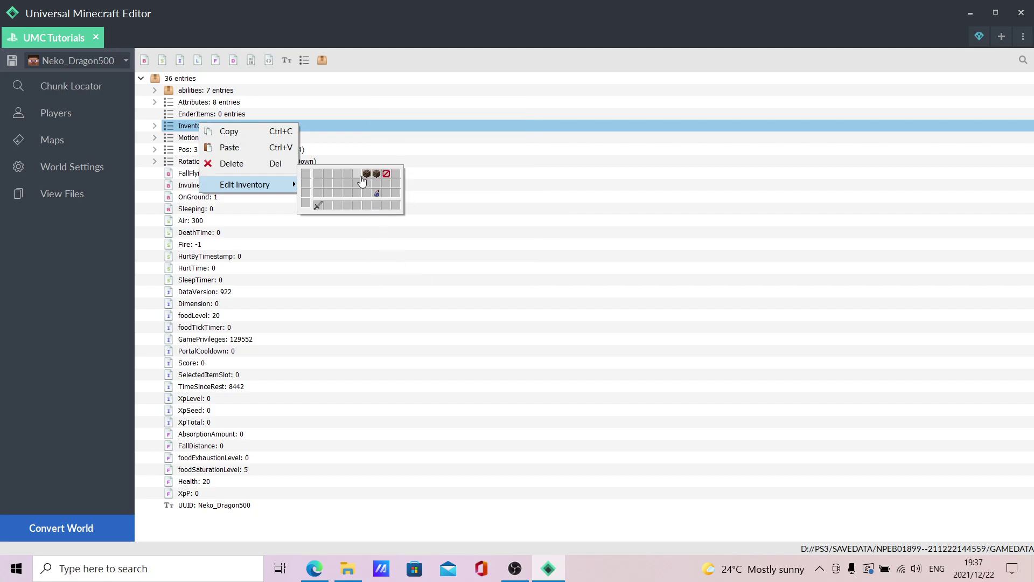
pyautogui.click(367, 178)
pyautogui.click(394, 148)
pyautogui.click(388, 274)
pyautogui.click(362, 255)
# Expand the Inventory list and its Stone Sword entry to examine the Count, Damage and Slot values.
pyautogui.click(155, 126)
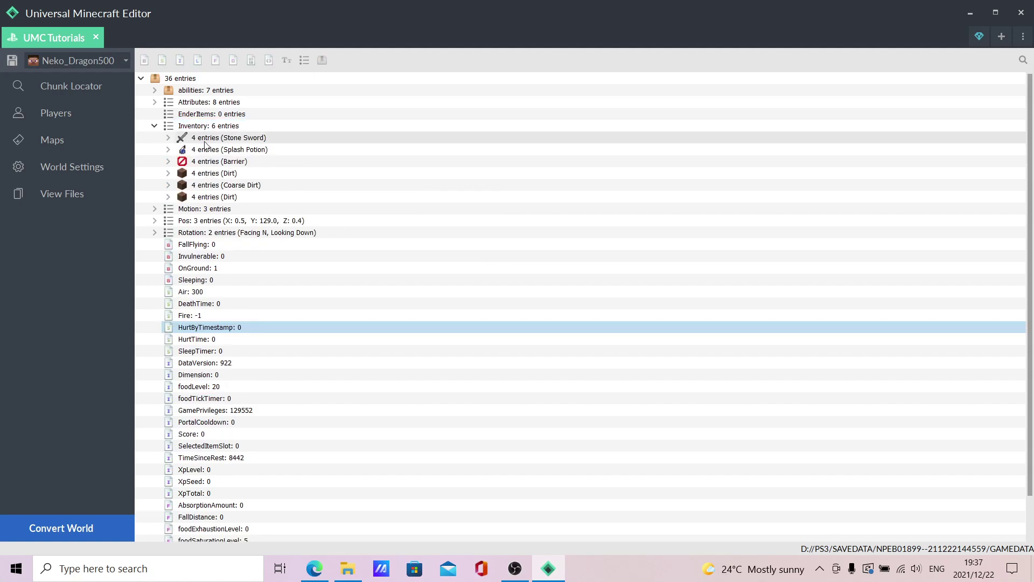
pyautogui.click(169, 137)
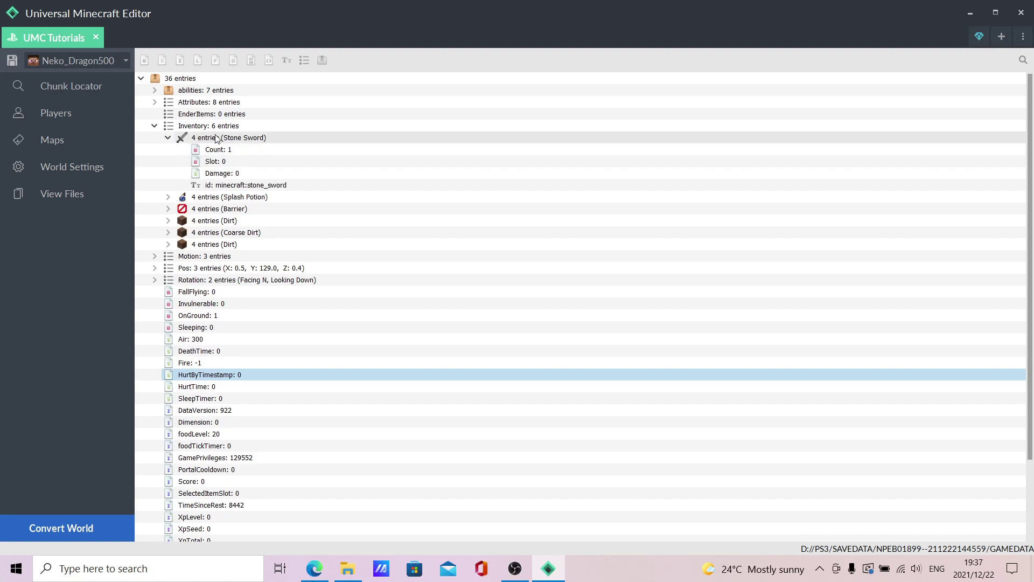
pyautogui.click(246, 149)
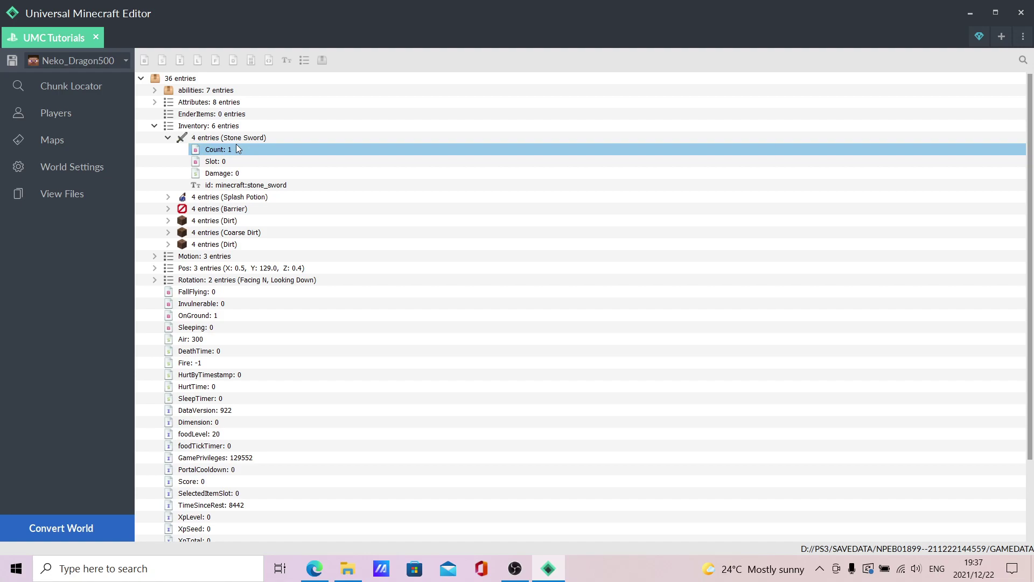
pyautogui.click(238, 173)
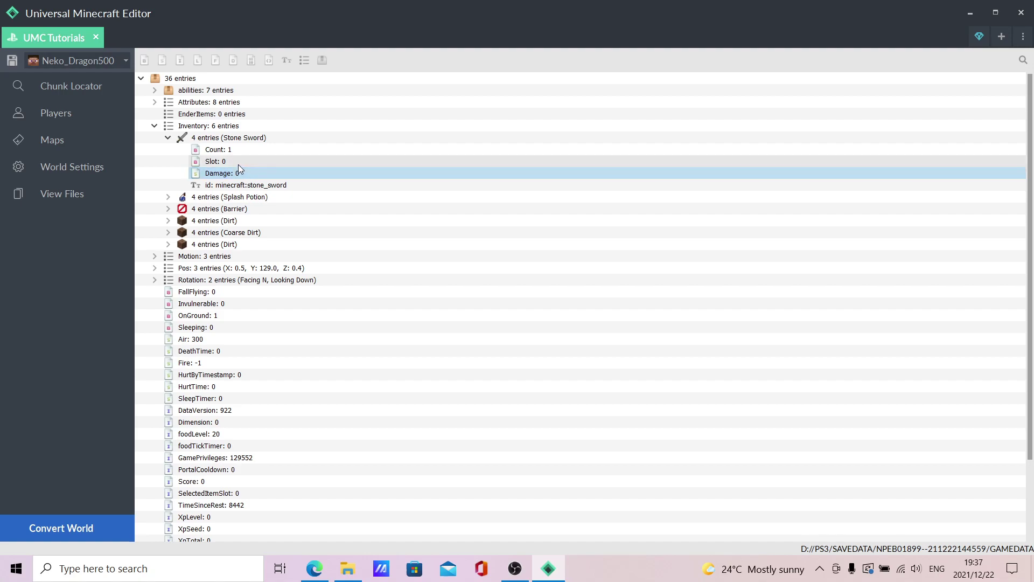
pyautogui.click(232, 160)
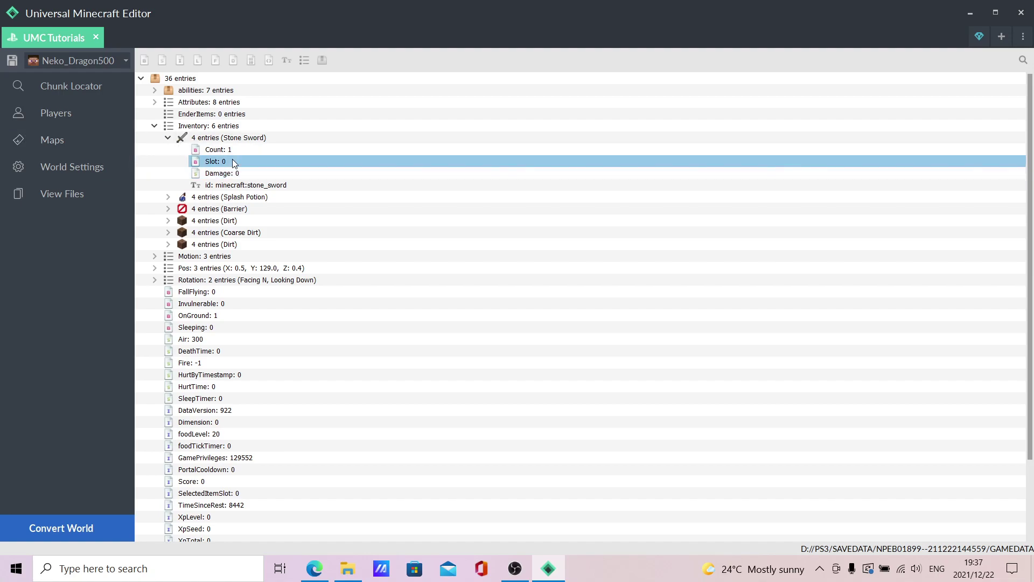
# Set the Stone Sword's Slot value to 2 in its inventory entry.
pyautogui.click(221, 125)
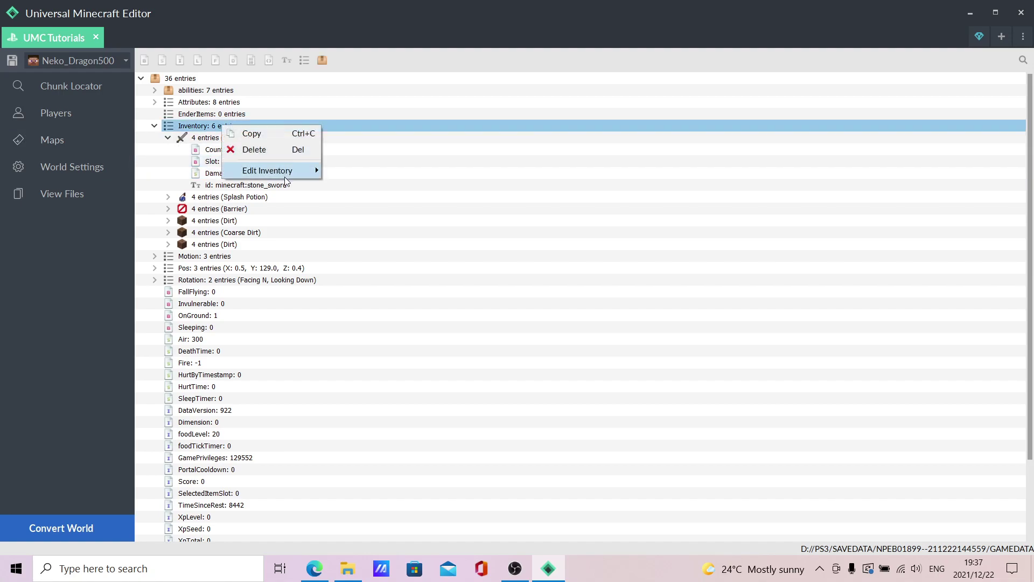
pyautogui.moveTo(289, 171)
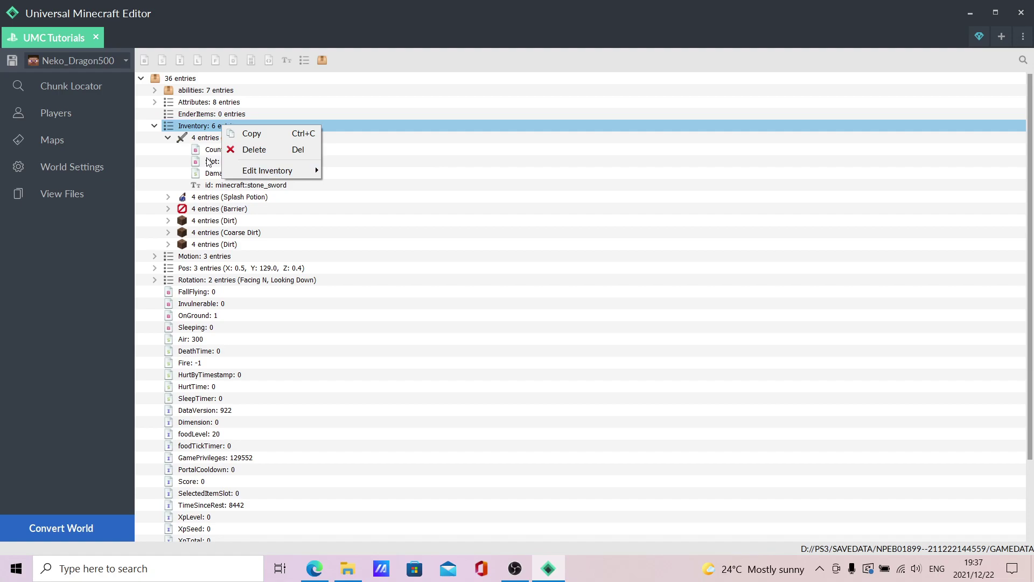
pyautogui.click(241, 161)
pyautogui.doubleClick(241, 162)
pyautogui.press('BackSpace')
pyautogui.write('2')
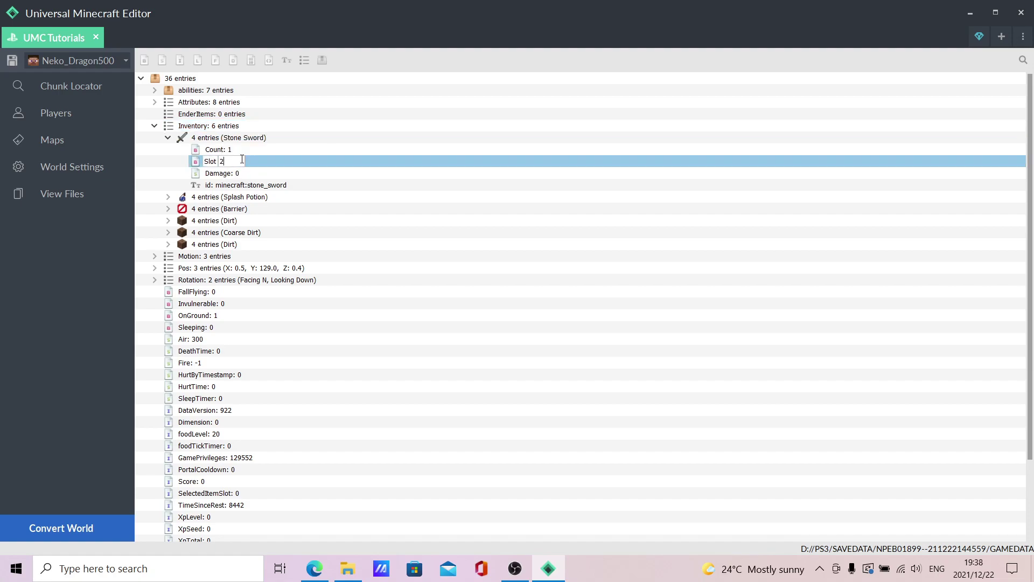
pyautogui.press('Return')
# Move the Stone Sword back to the first hotbar slot in the inventory grid, then select its Damage value.
pyautogui.rightClick(221, 128)
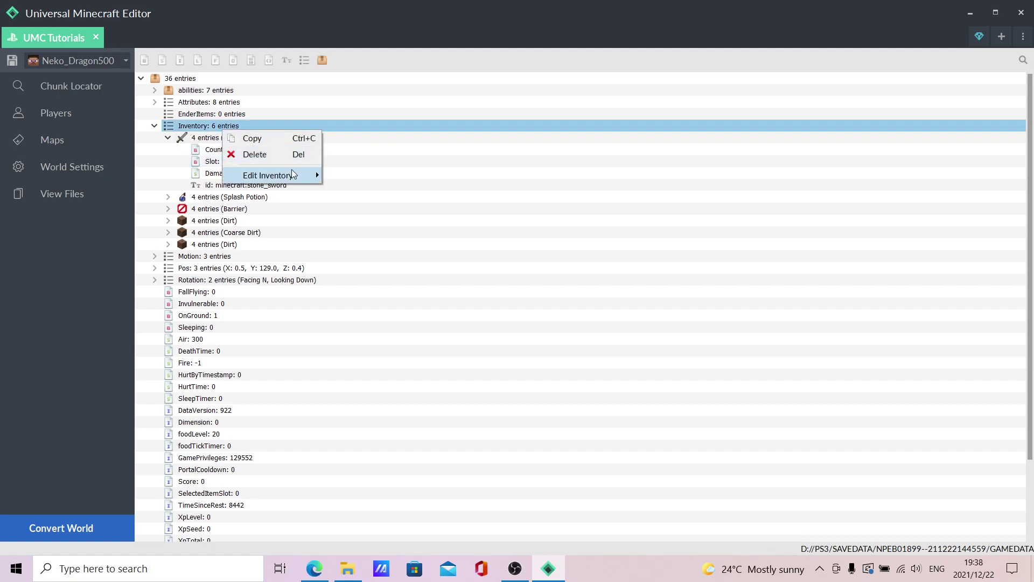
pyautogui.moveTo(298, 176)
pyautogui.moveTo(360, 196); pyautogui.dragTo(341, 195)
pyautogui.click(219, 175)
pyautogui.click(218, 173)
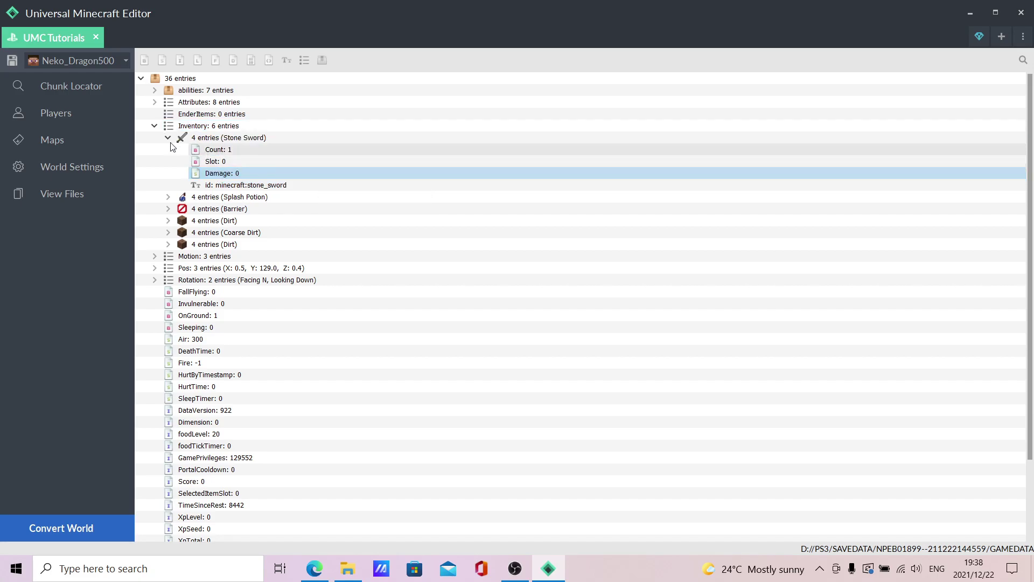
# Enchant the Stone Sword in the player's inventory with Flame at level 100.
pyautogui.rightClick(201, 139)
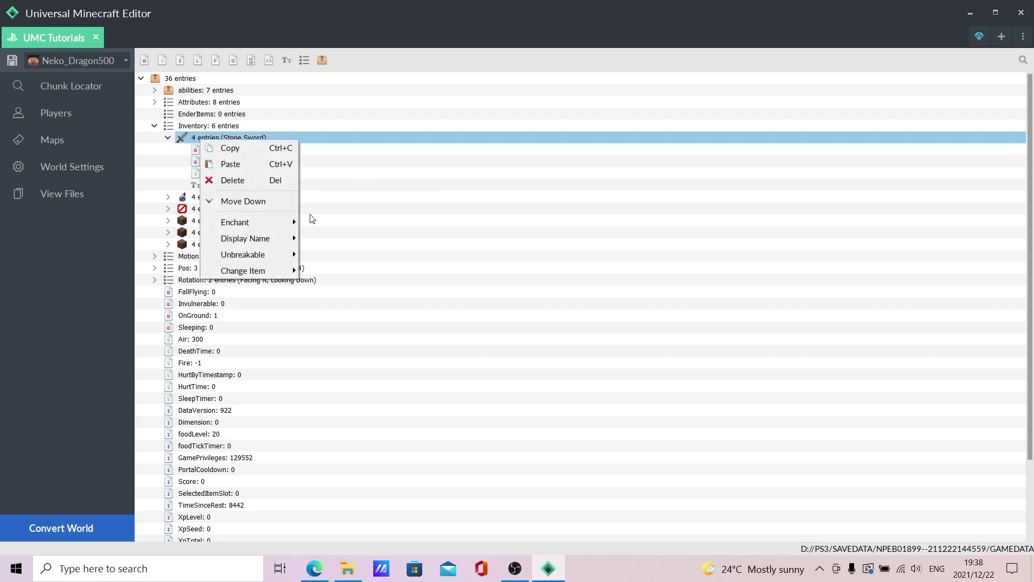
pyautogui.moveTo(283, 225)
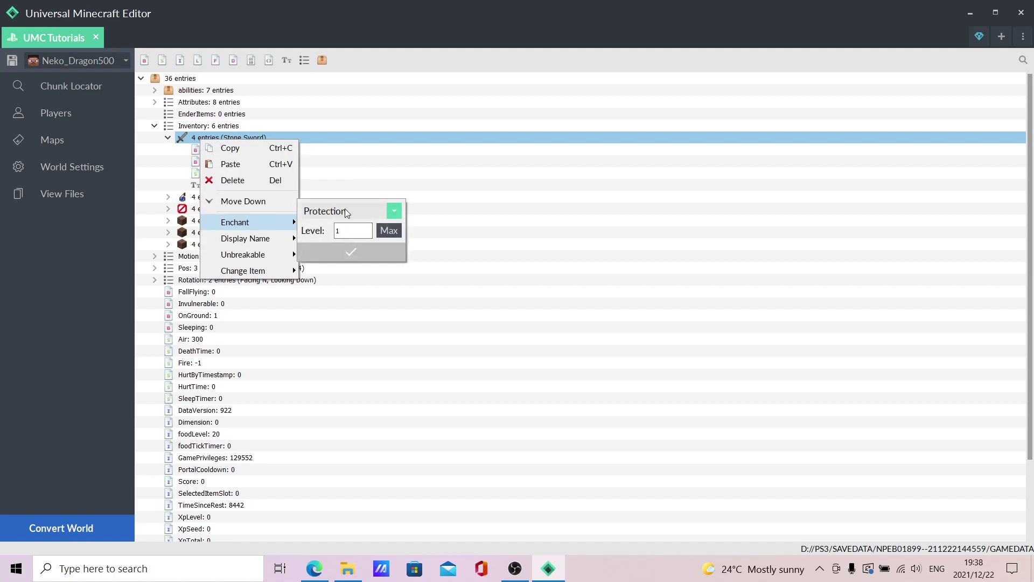
pyautogui.click(344, 210)
pyautogui.scroll(-6, 377, 245)
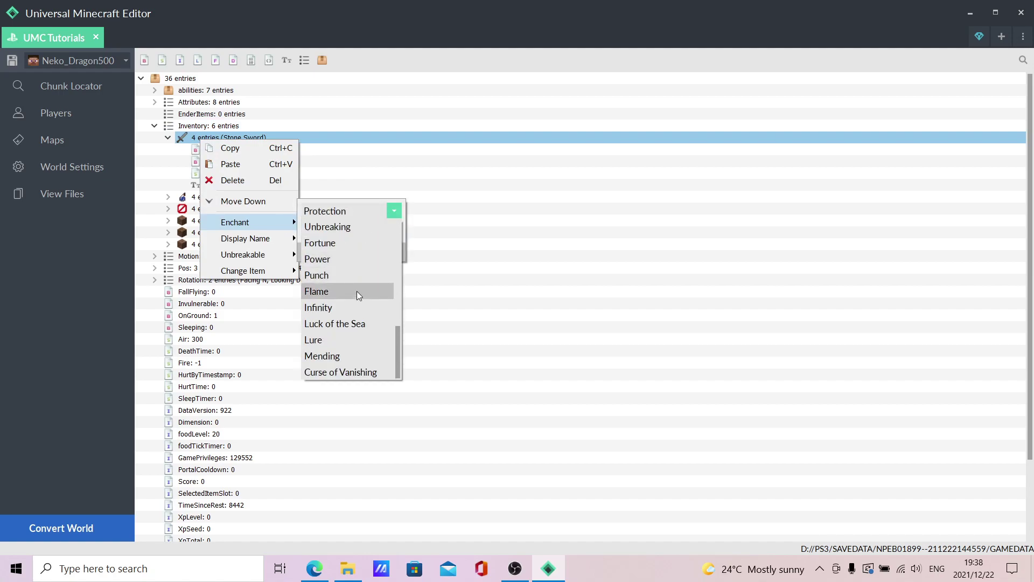
pyautogui.click(357, 291)
pyautogui.write('00')
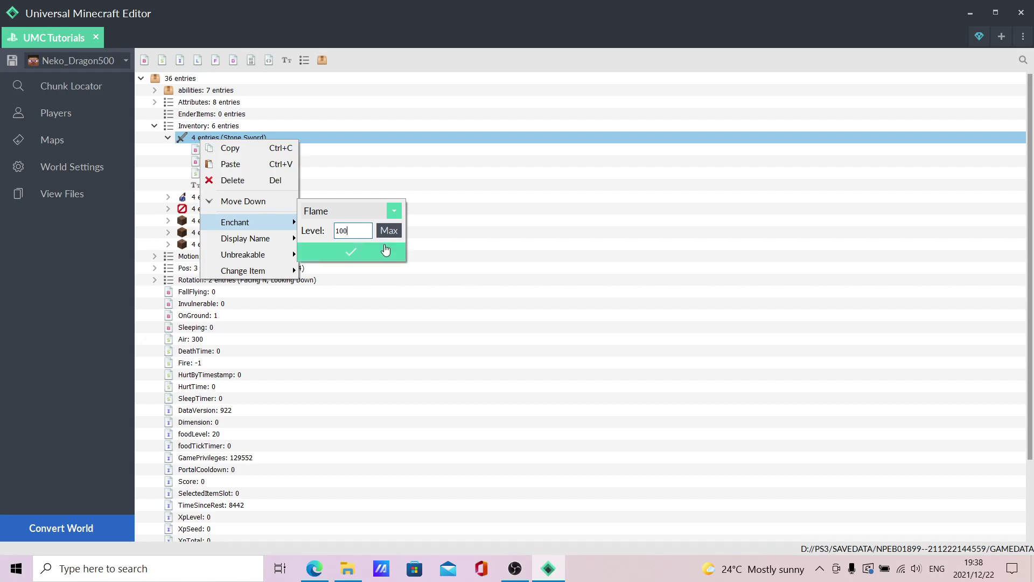
pyautogui.press('Return')
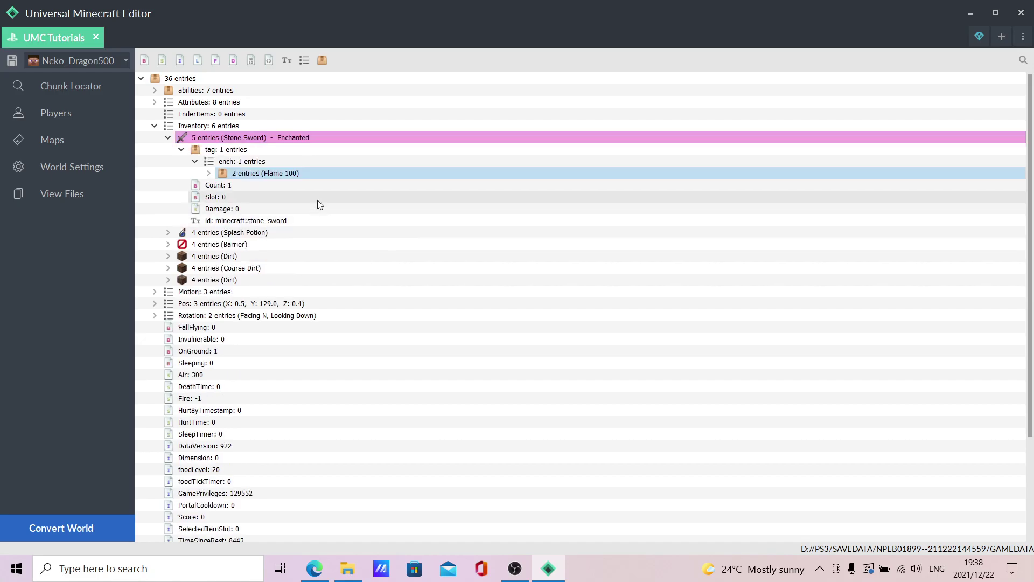
# Delete the Stone Sword's ench list and its tag compound.
pyautogui.click(252, 165)
pyautogui.press('Delete')
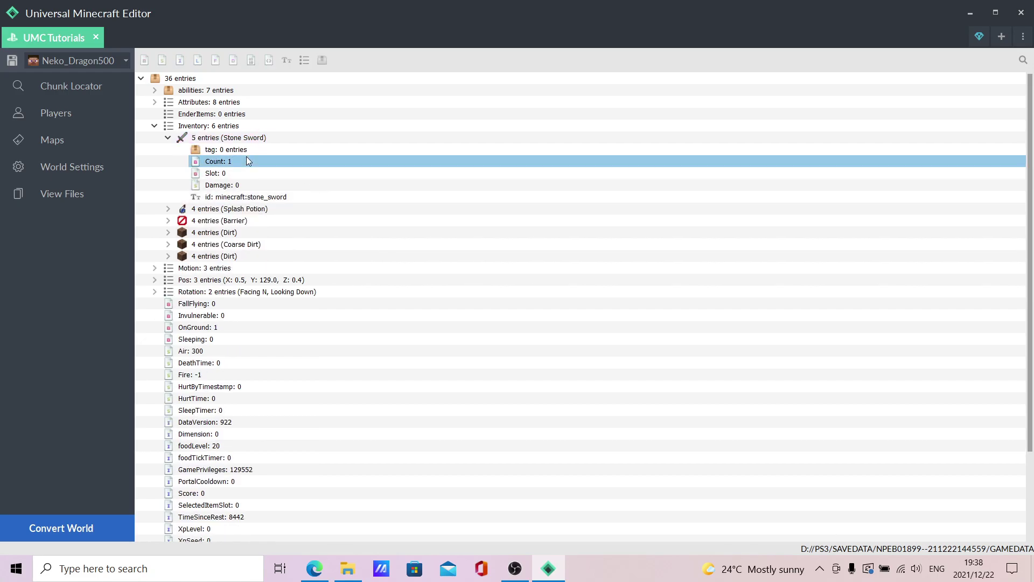
pyautogui.press('Delete')
# Make the Stone Sword unbreakable, then briefly expand and collapse its tag compound.
pyautogui.rightClick(249, 141)
pyautogui.moveTo(324, 256)
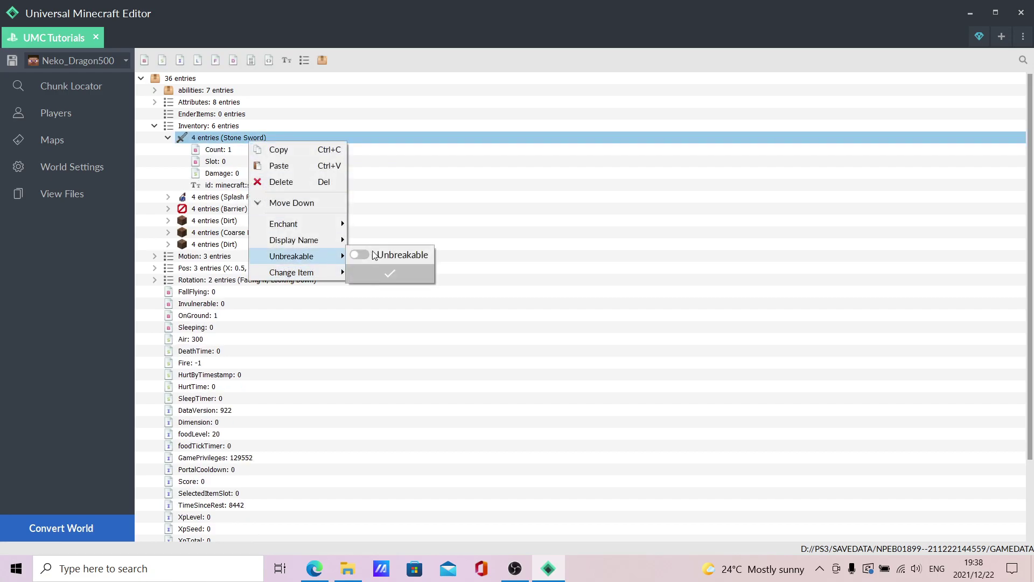
pyautogui.click(360, 255)
pyautogui.click(389, 273)
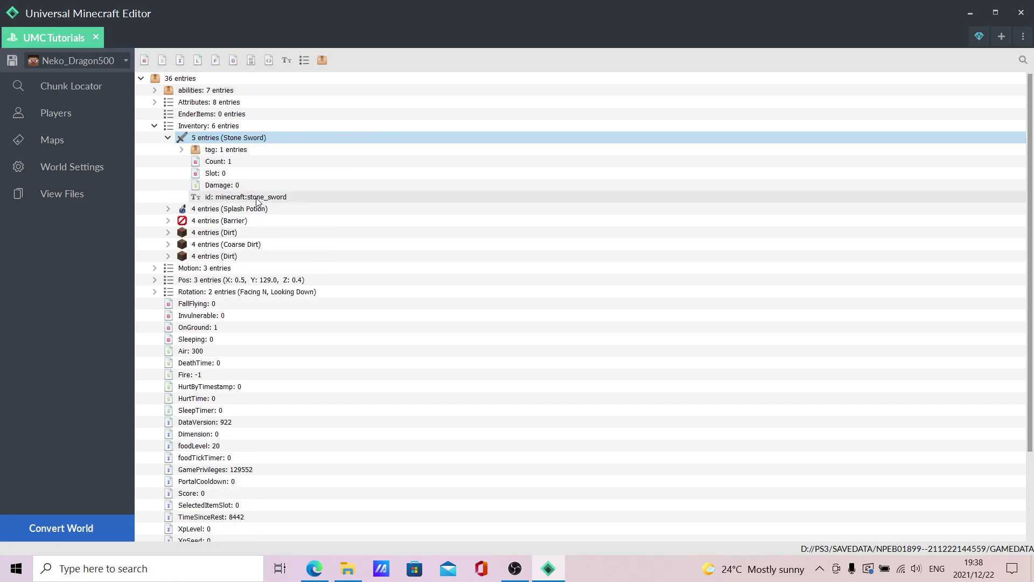
pyautogui.click(182, 150)
pyautogui.click(182, 150)
# Give the Stone Sword the display name "doom".
pyautogui.rightClick(232, 139)
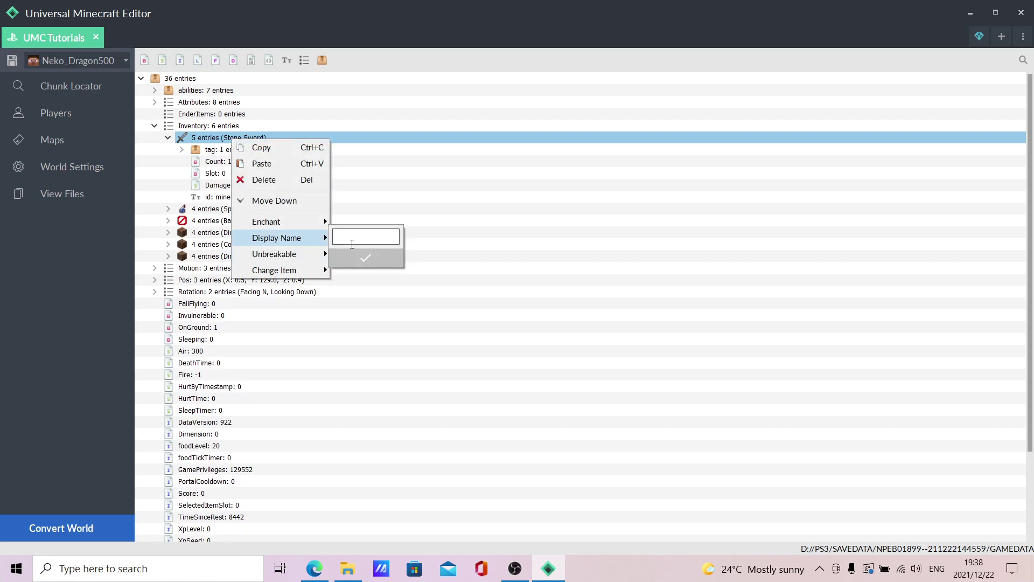
pyautogui.click(352, 240)
pyautogui.click(366, 257)
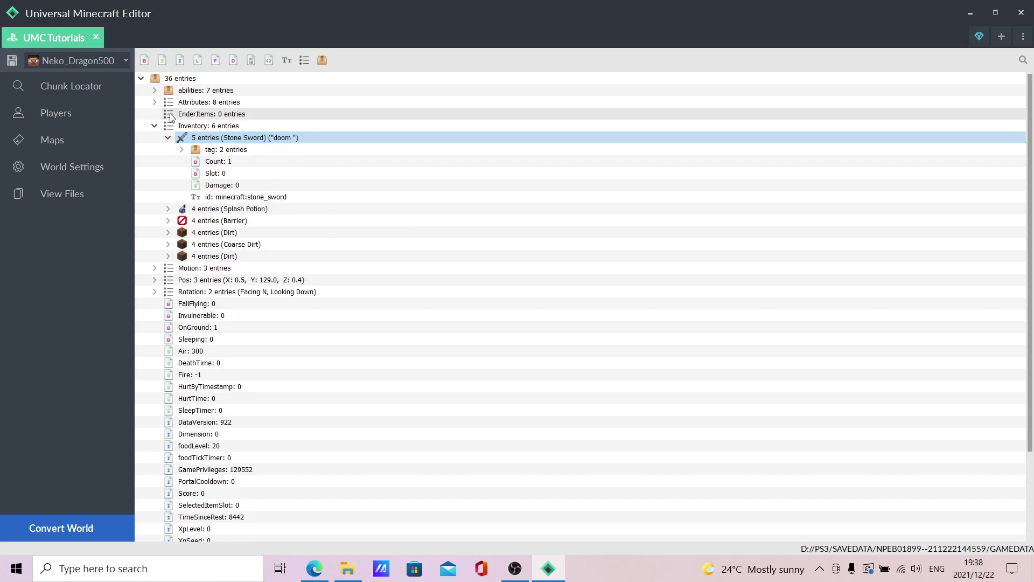
# Enchant the Stone Sword with Sharpness at the maximum level of 32767.
pyautogui.rightClick(216, 145)
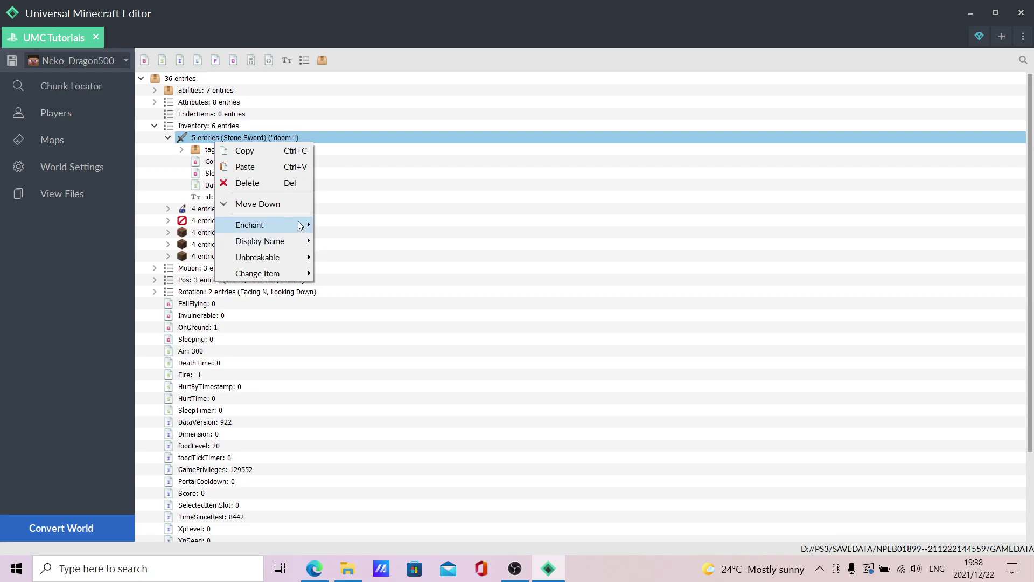
pyautogui.moveTo(280, 224)
pyautogui.click(350, 214)
pyautogui.scroll(7, 357, 315)
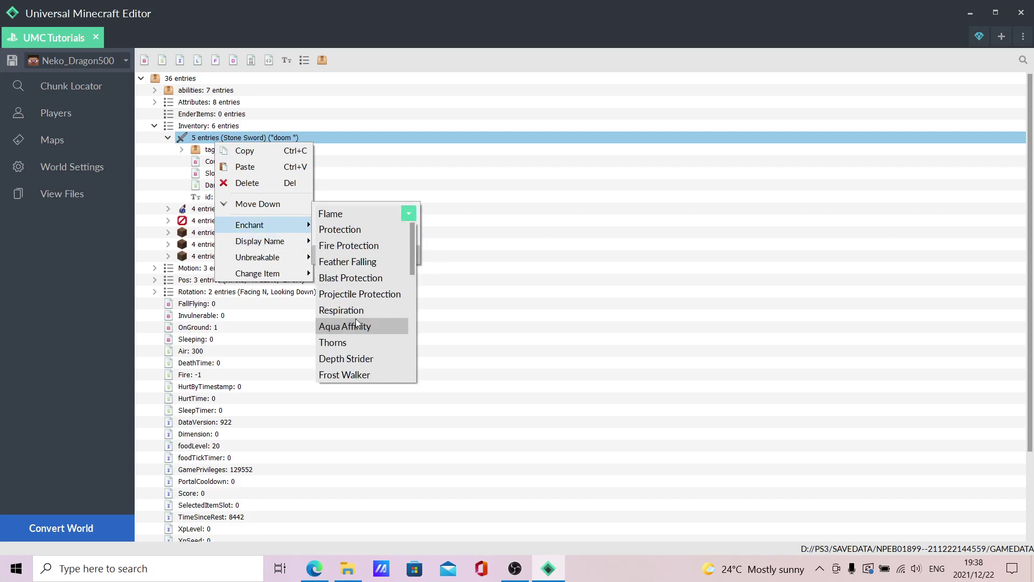
pyautogui.scroll(-2, 364, 344)
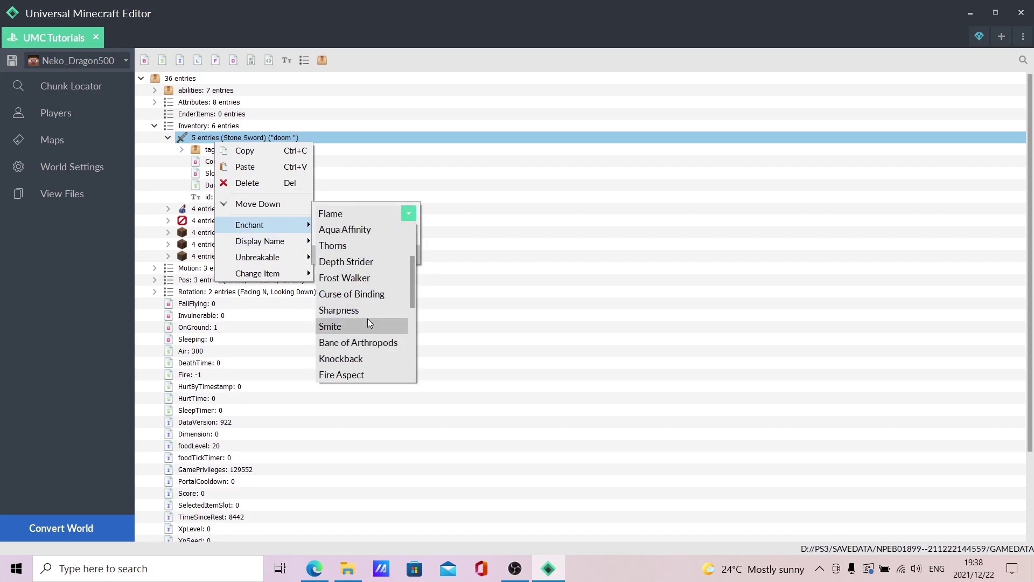
pyautogui.click(366, 310)
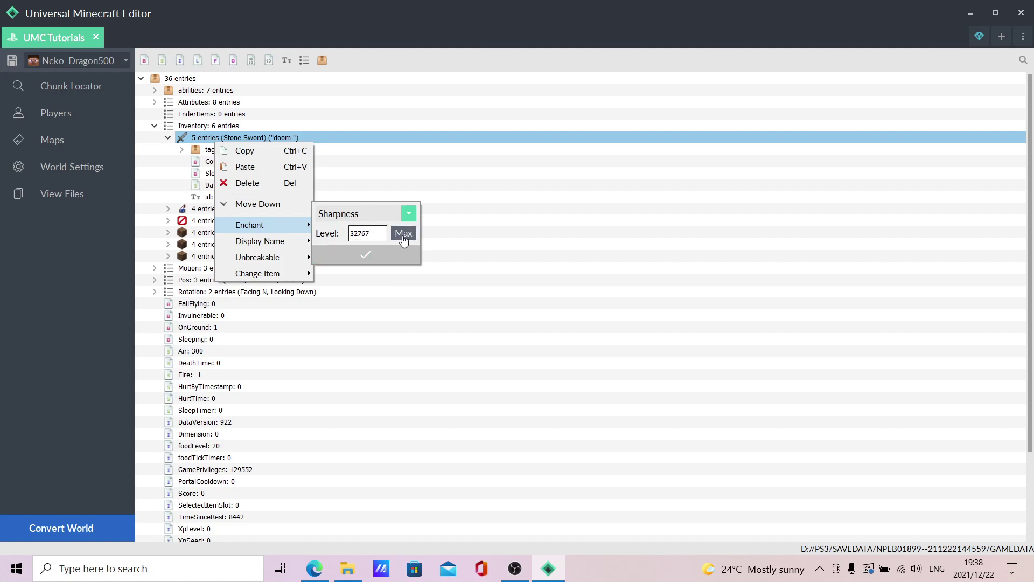
pyautogui.click(377, 253)
# Enchant the Stone Sword with Looting at level 32767 and collapse its inventory entry.
pyautogui.rightClick(235, 138)
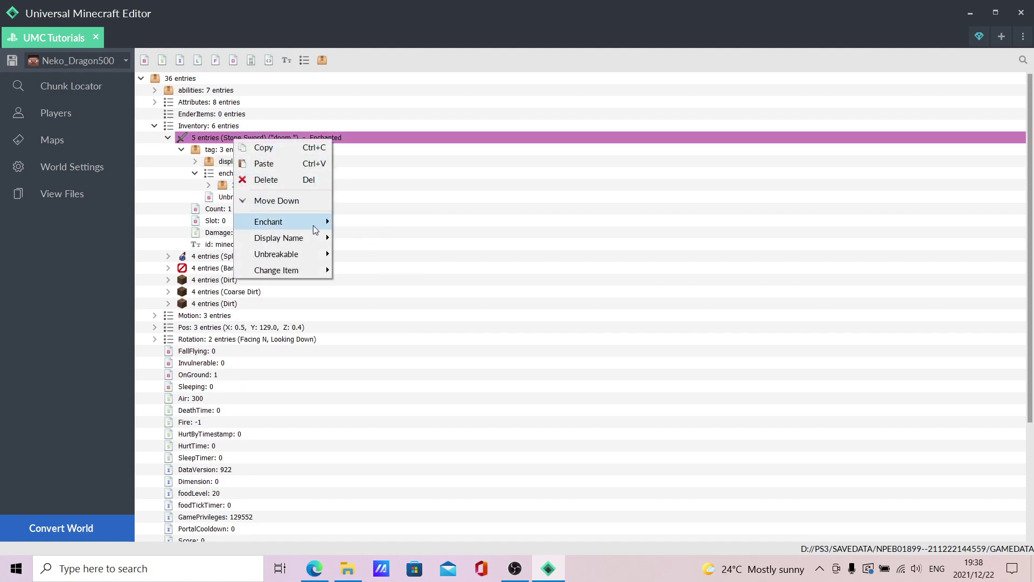
pyautogui.moveTo(280, 222)
pyautogui.click(400, 215)
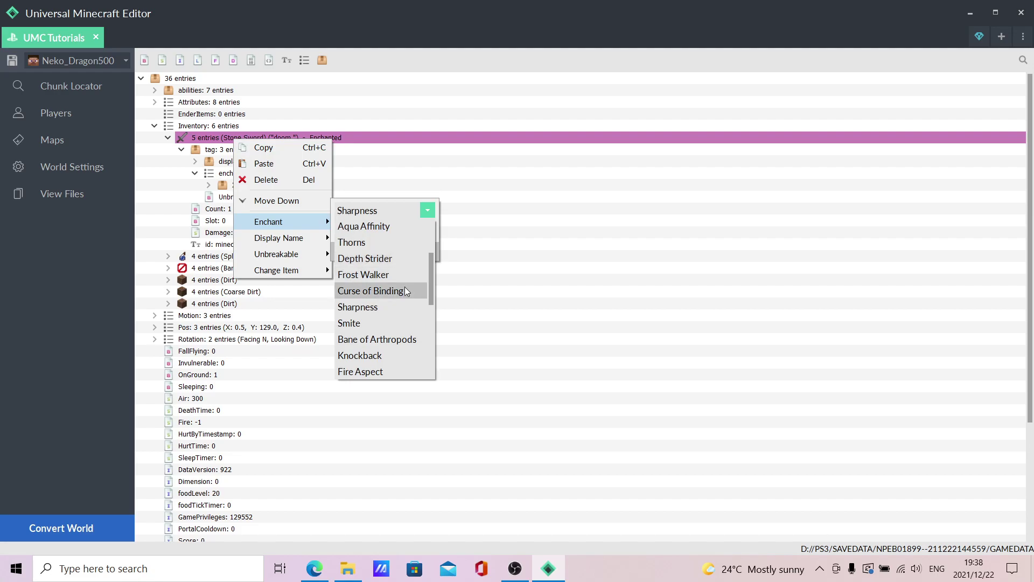
pyautogui.scroll(-3, 400, 306)
pyautogui.scroll(2, 396, 312)
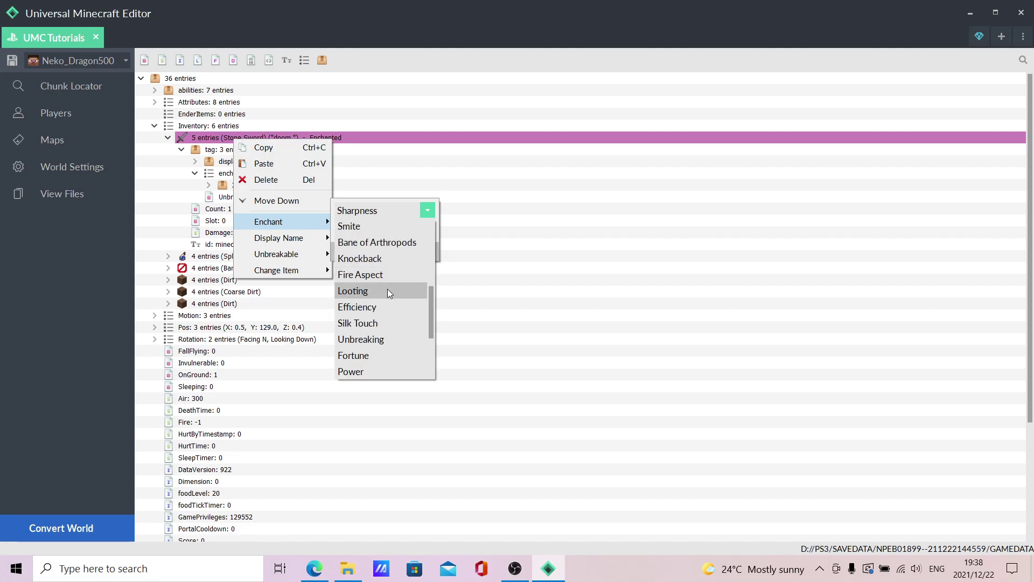
pyautogui.click(387, 289)
pyautogui.click(393, 254)
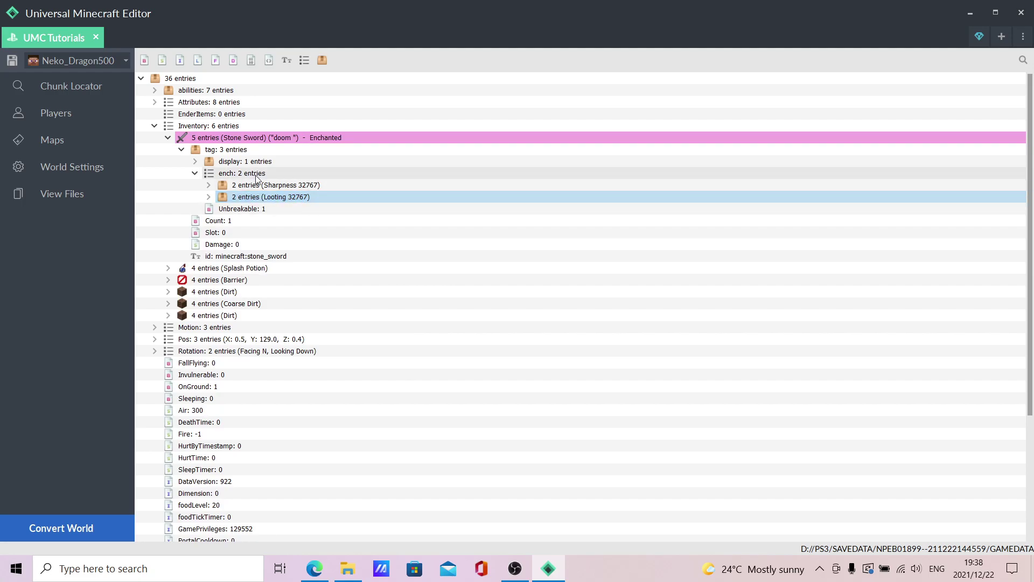
pyautogui.click(276, 154)
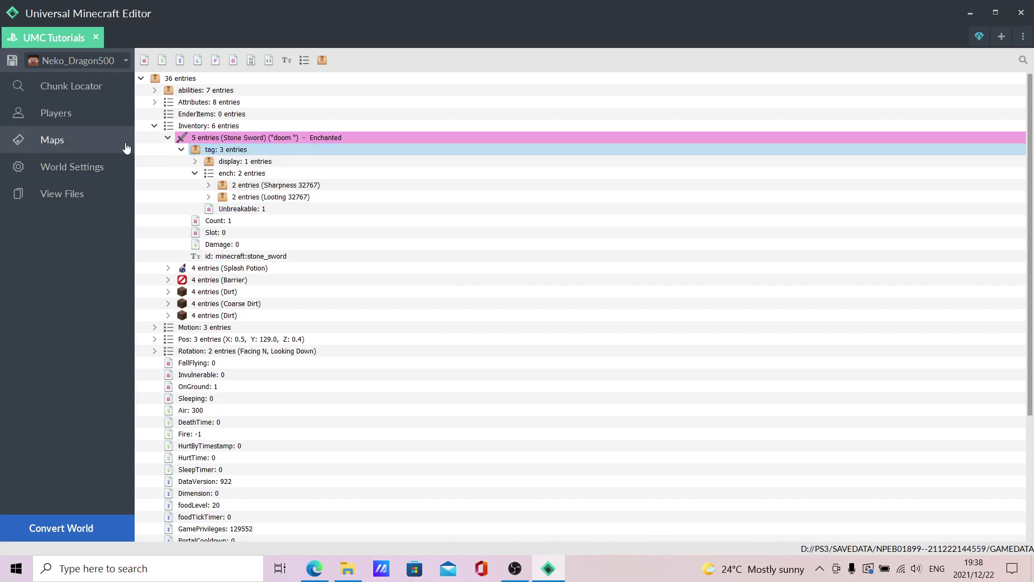
pyautogui.click(168, 138)
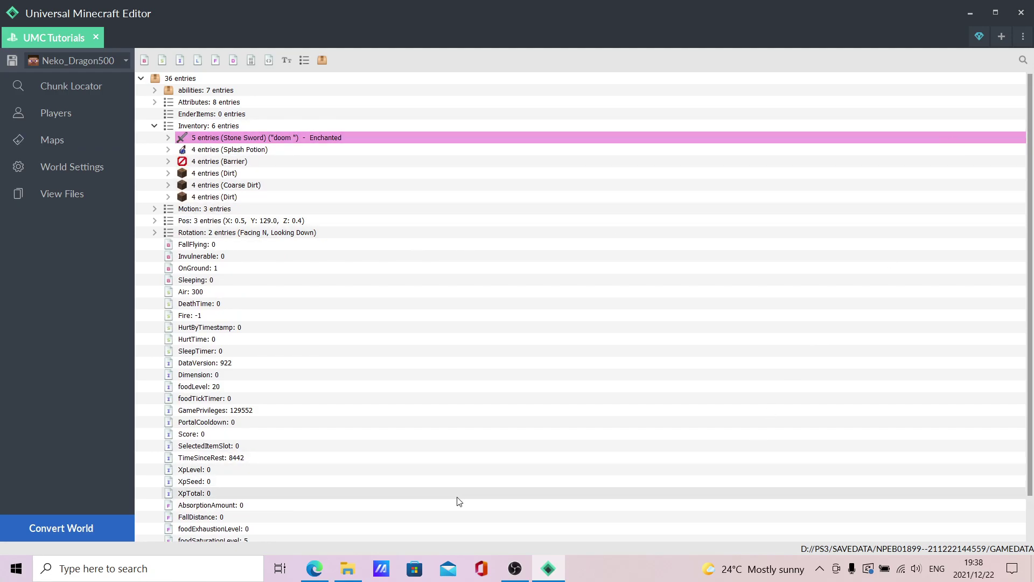
# Add a custom Speed effect with amplifier 127, duration 3600 and hidden particles to the Splash Potion.
pyautogui.rightClick(203, 150)
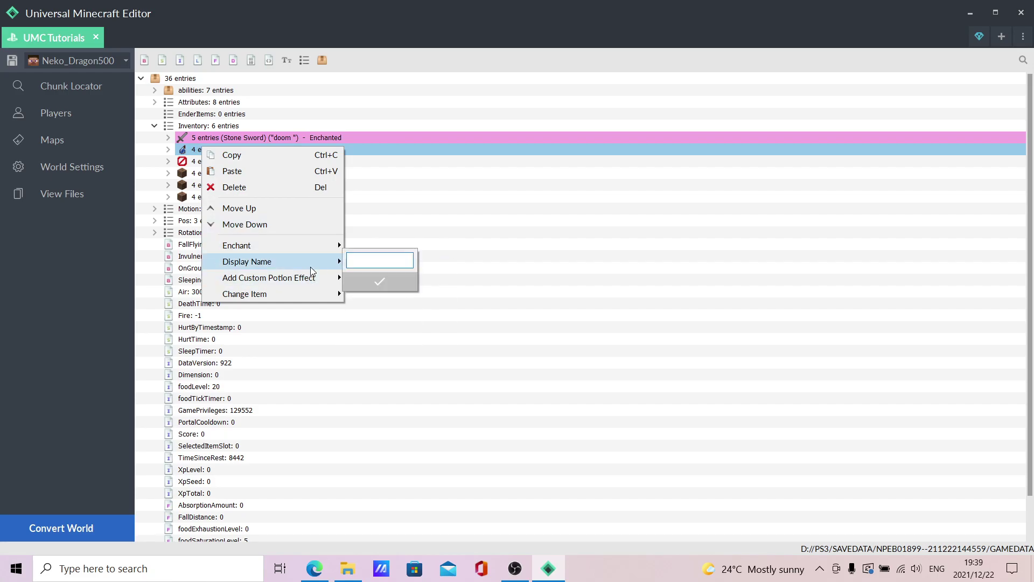
pyautogui.click(169, 152)
pyautogui.click(167, 151)
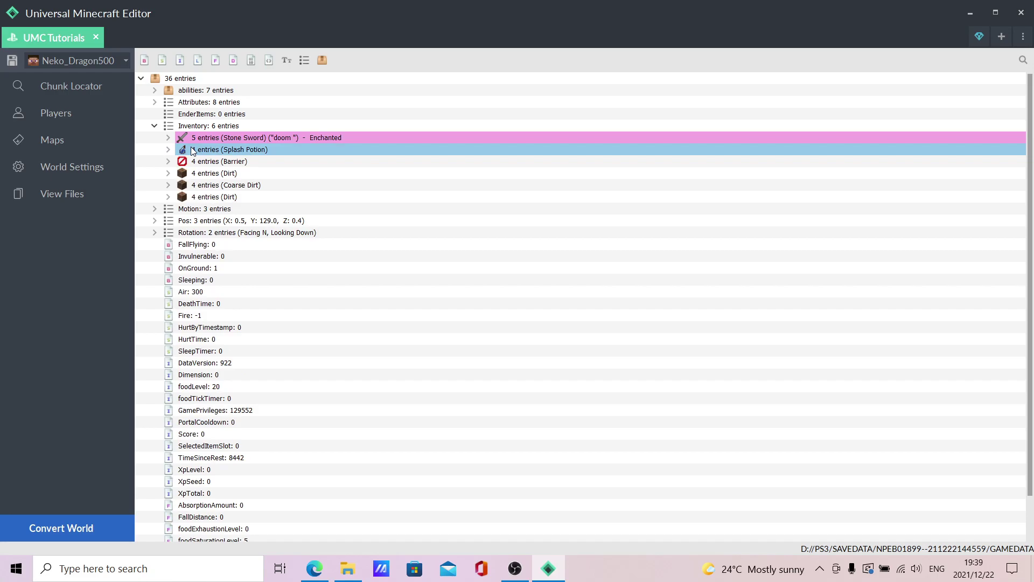
pyautogui.rightClick(192, 150)
pyautogui.moveTo(299, 262)
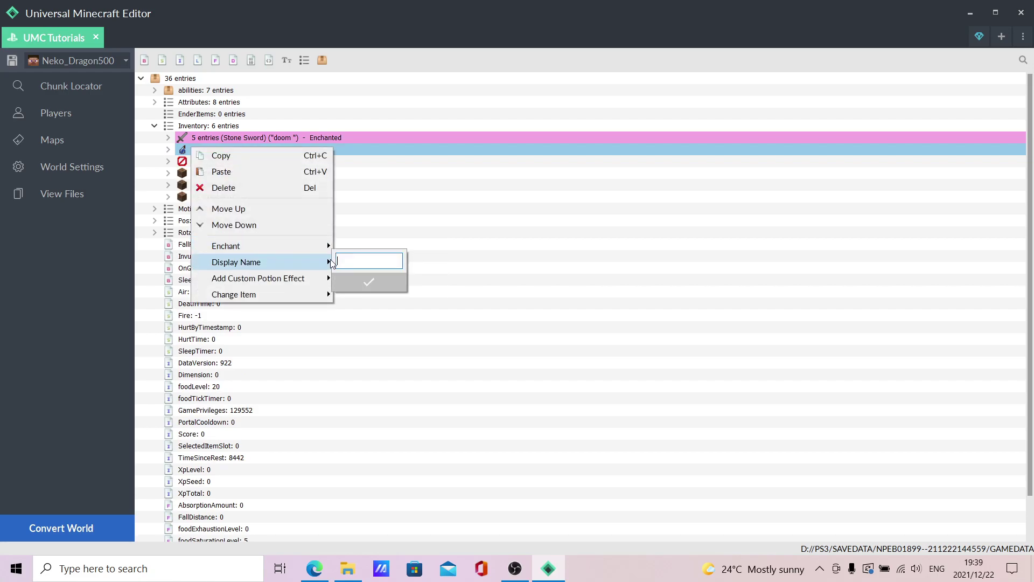
pyautogui.moveTo(320, 281)
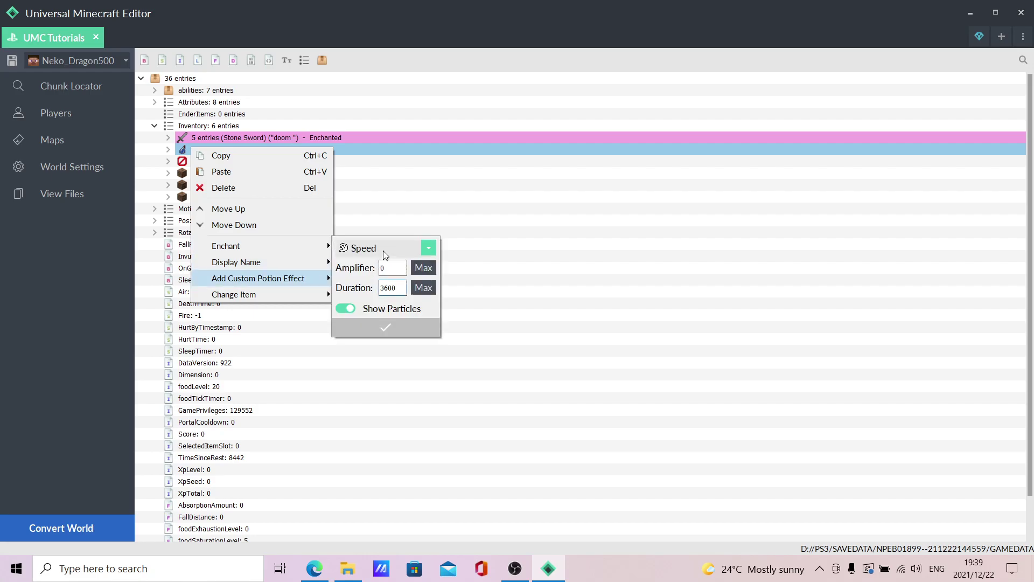
pyautogui.click(384, 254)
pyautogui.click(396, 269)
pyautogui.click(399, 326)
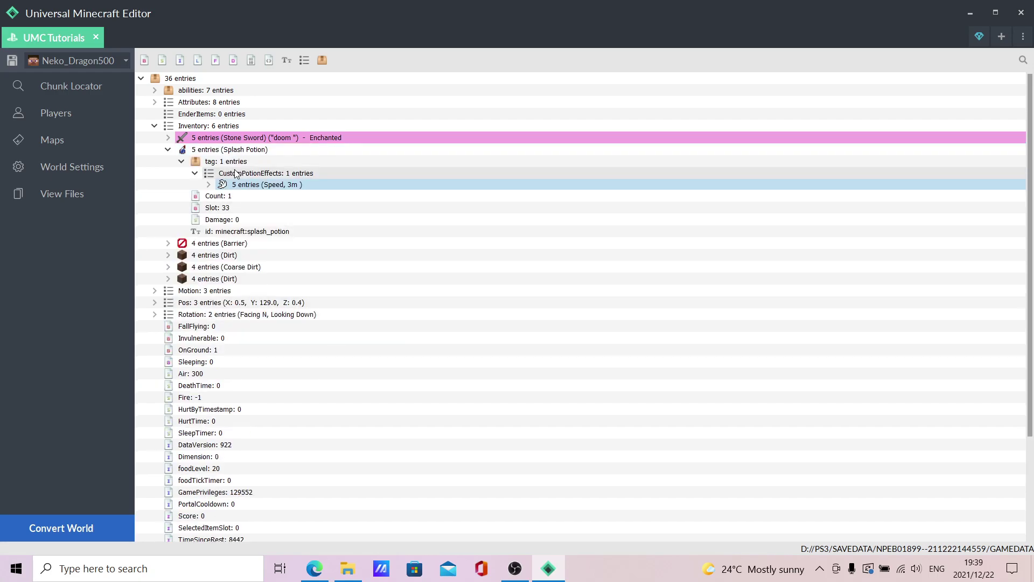
# Reapply the Splash Potion's custom Speed effect with amplifier 127, duration 20 and hidden particles.
pyautogui.rightClick(237, 149)
pyautogui.moveTo(377, 277)
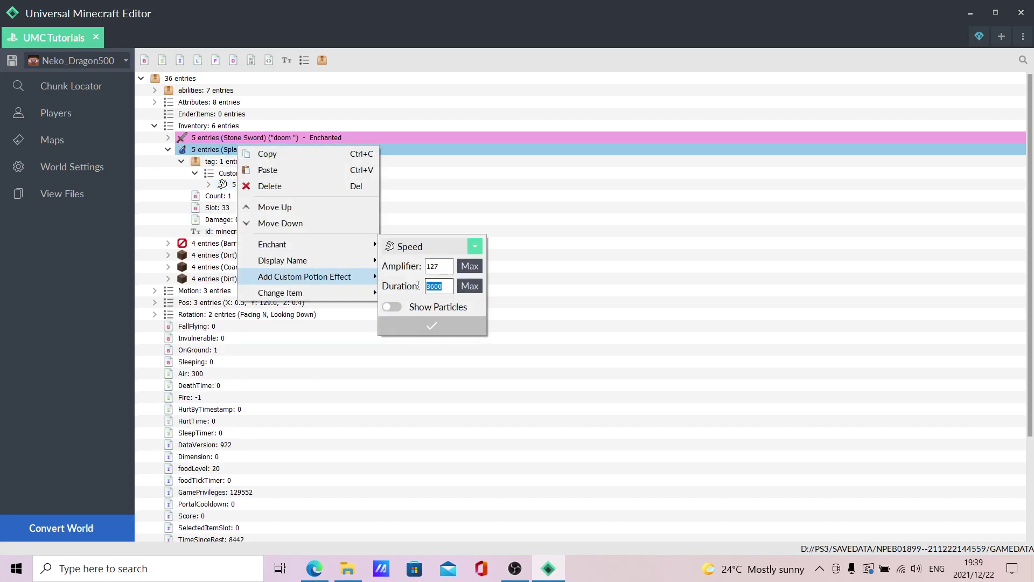
pyautogui.press('BackSpace')
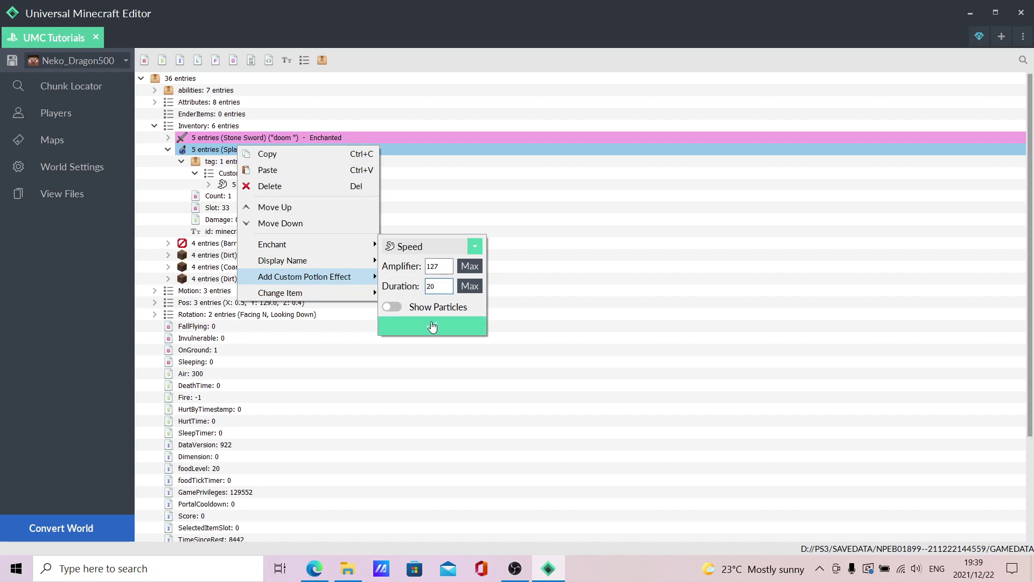
pyautogui.click(431, 325)
pyautogui.rightClick(249, 151)
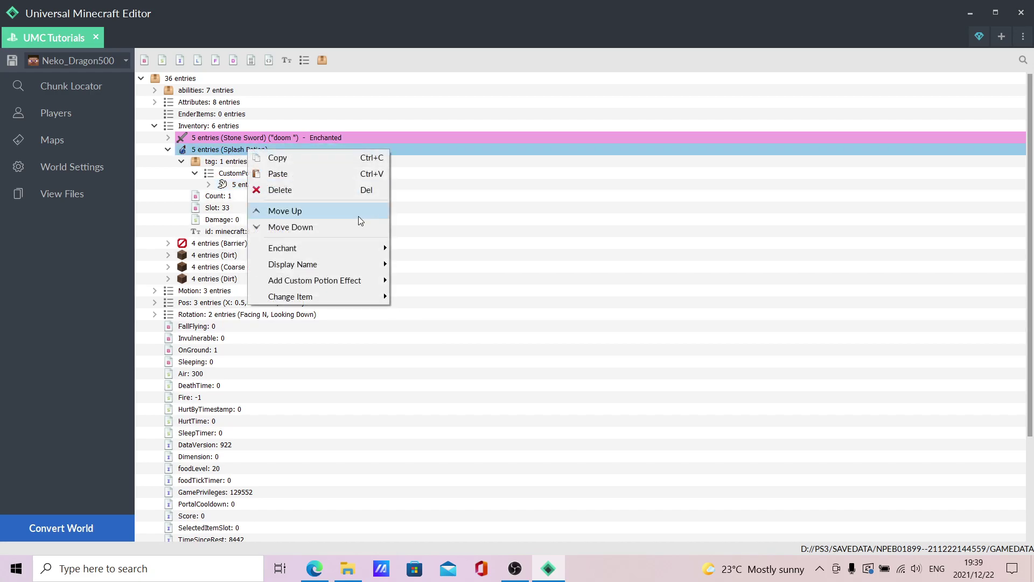
pyautogui.moveTo(377, 281)
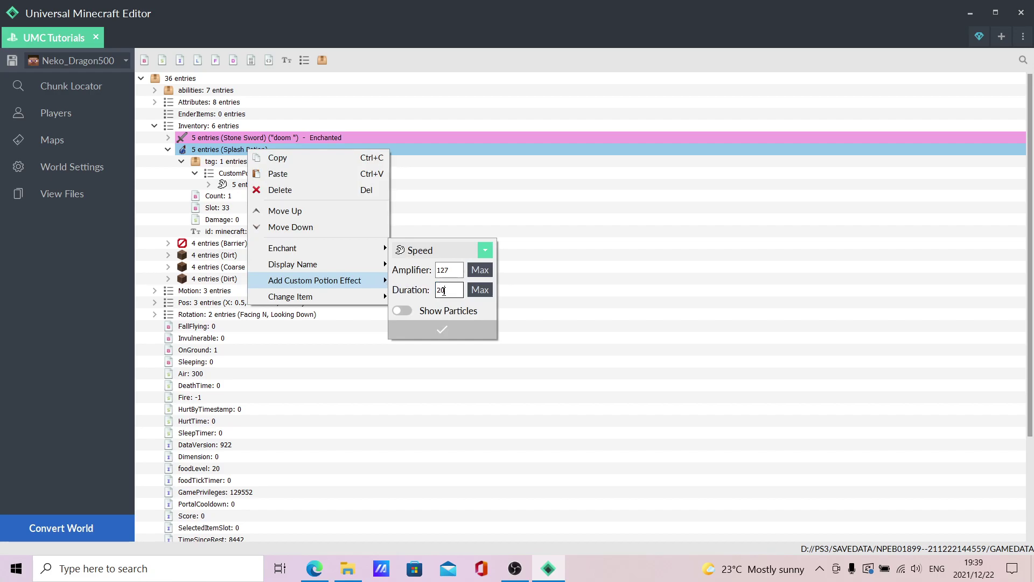
pyautogui.click(462, 291)
pyautogui.click(279, 387)
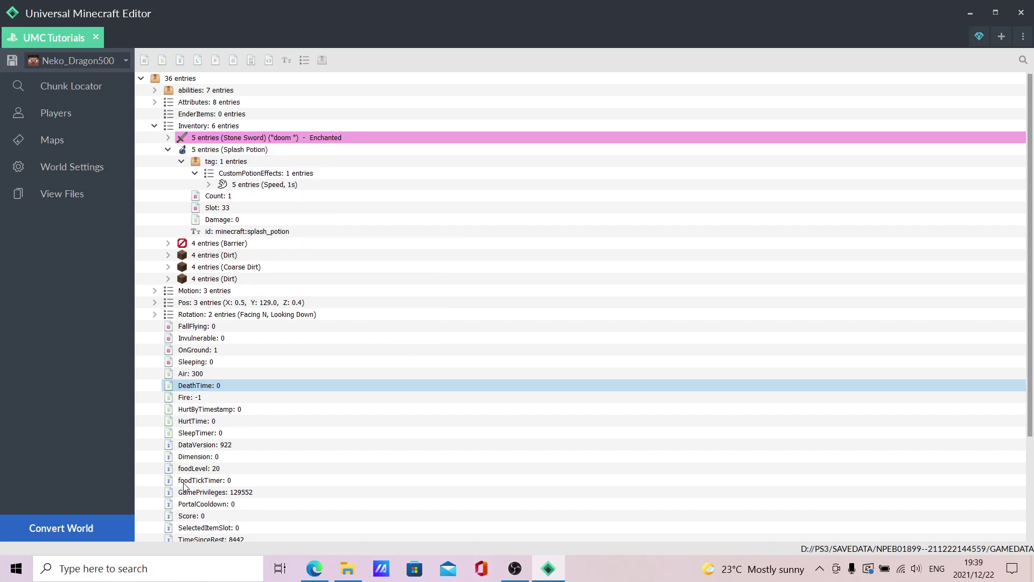
# Open Calculator, multiply 48 by 20 to work out the effect duration, and select the result.
pyautogui.click(110, 570)
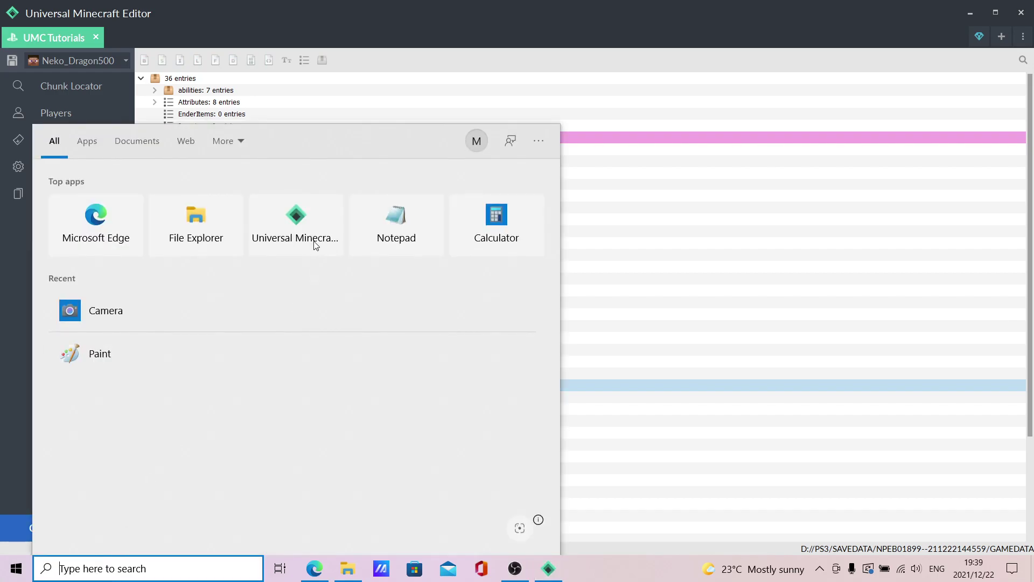
pyautogui.click(495, 242)
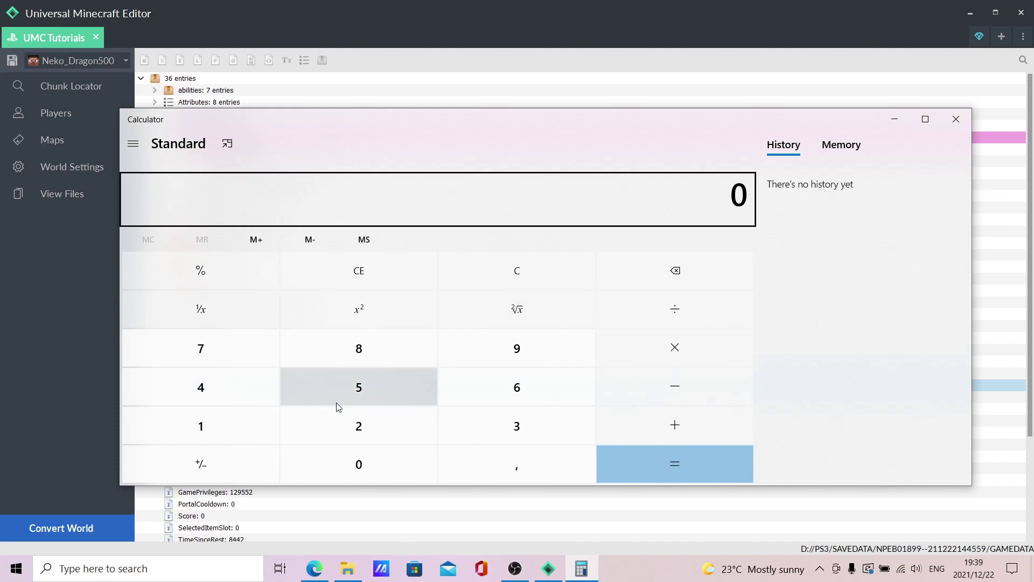
pyautogui.click(241, 386)
pyautogui.click(376, 352)
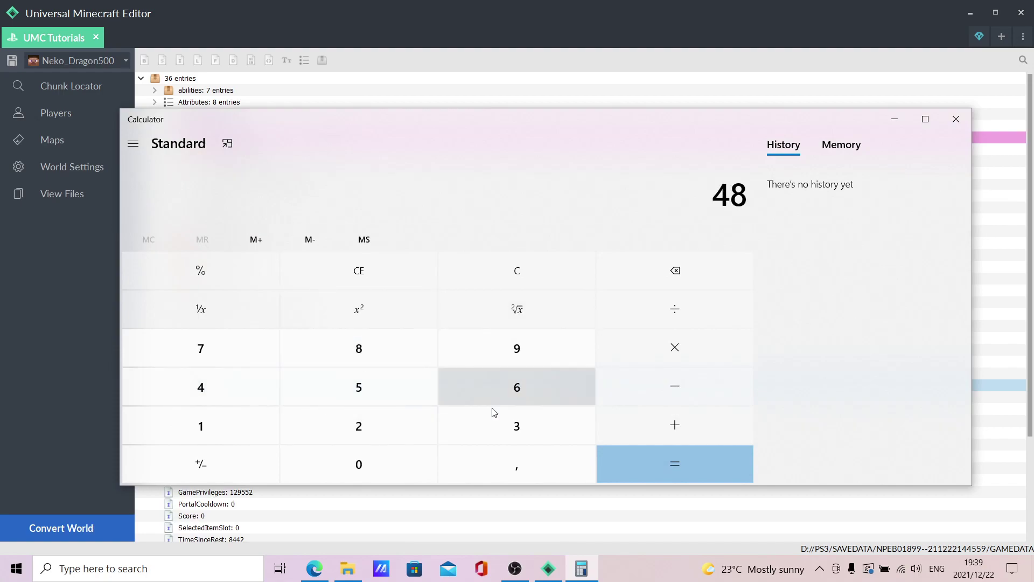
pyautogui.click(675, 347)
pyautogui.click(372, 431)
pyautogui.click(366, 463)
pyautogui.click(655, 448)
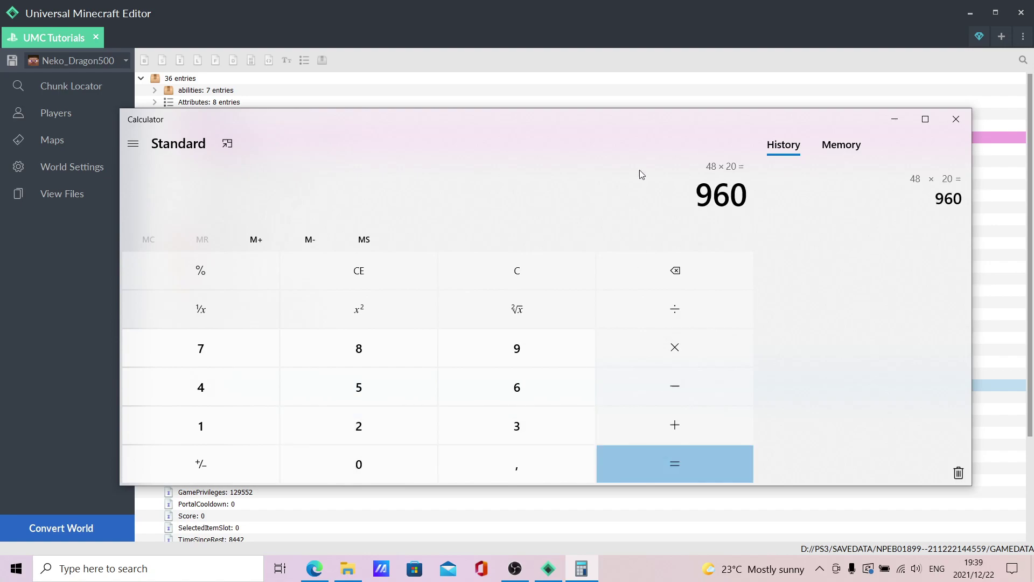
pyautogui.moveTo(703, 199); pyautogui.dragTo(814, 202)
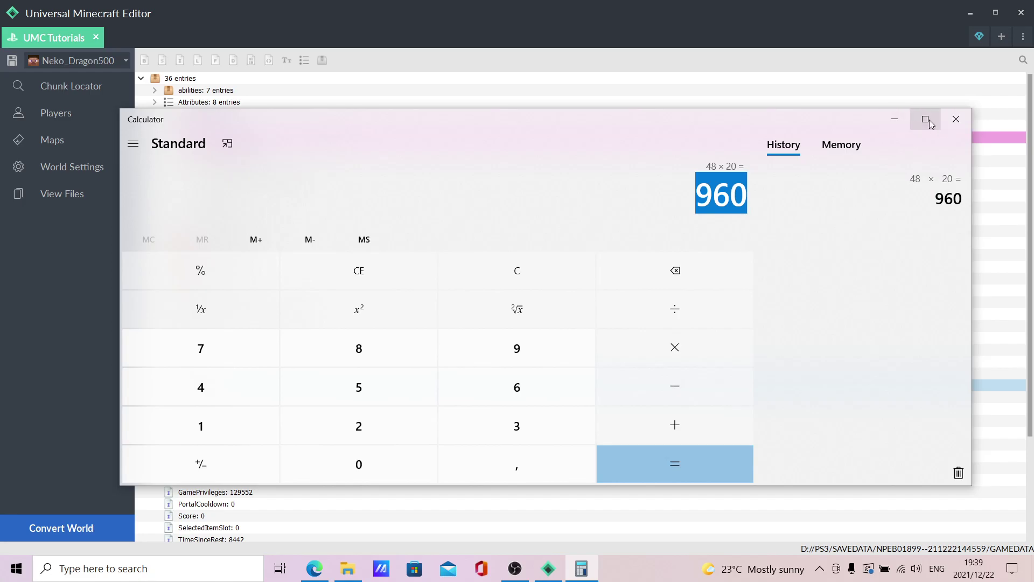
# Close Calculator, set the Duration of the Splash Potion's Speed effect to 960 and collapse the potion's entry.
pyautogui.click(957, 119)
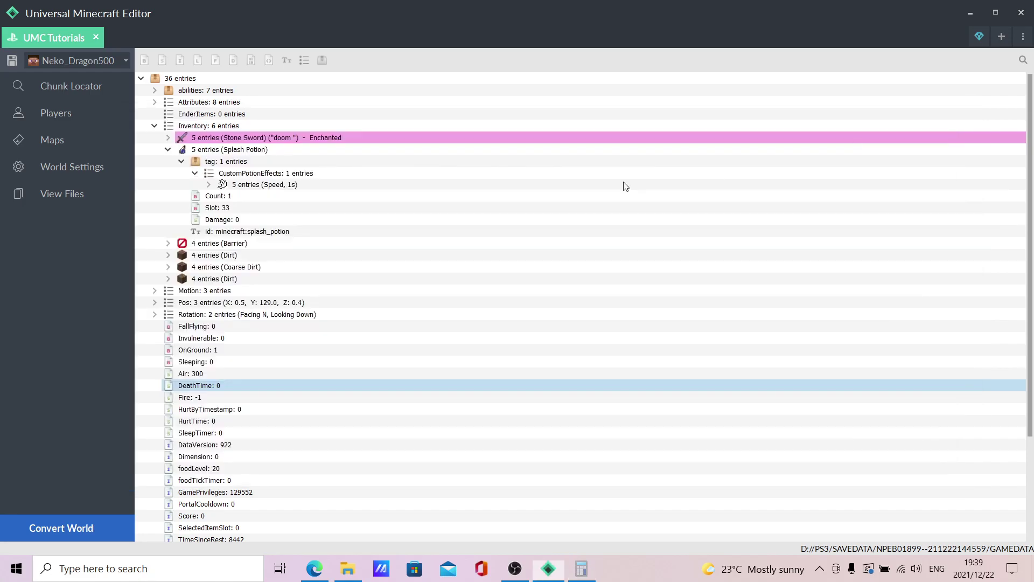
pyautogui.click(209, 185)
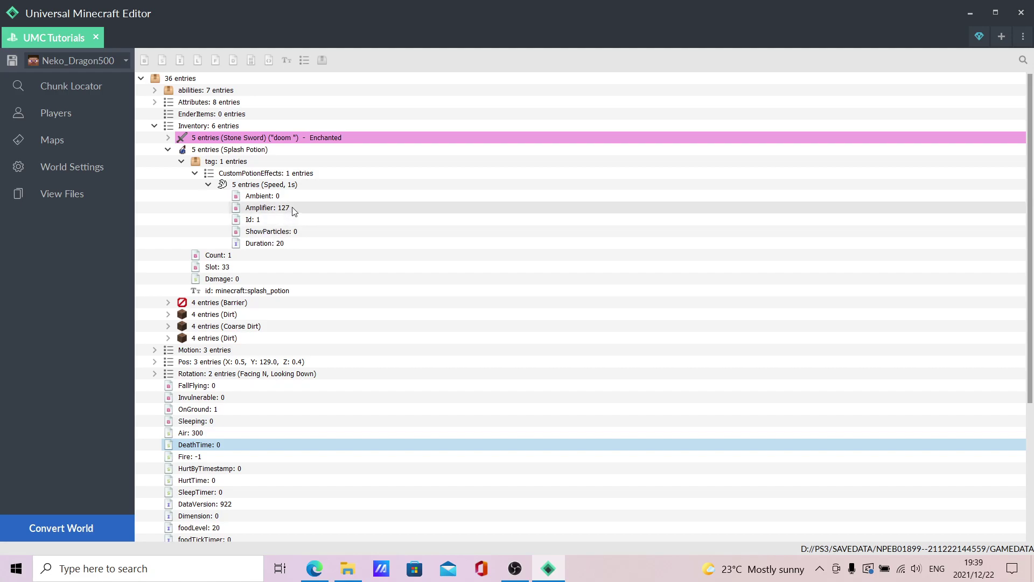
pyautogui.click(300, 240)
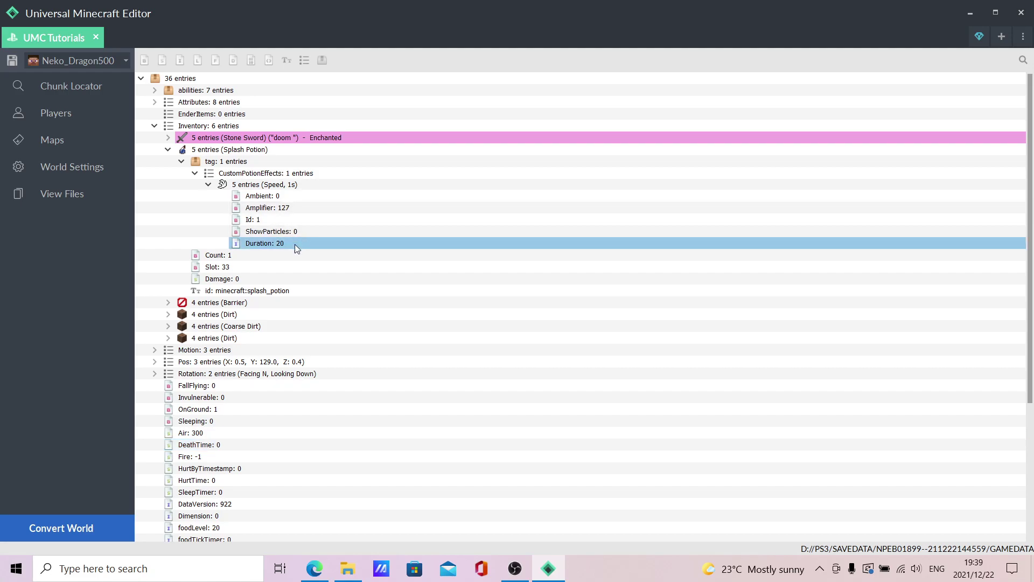
pyautogui.click(296, 244)
pyautogui.write('960')
pyautogui.press('Return')
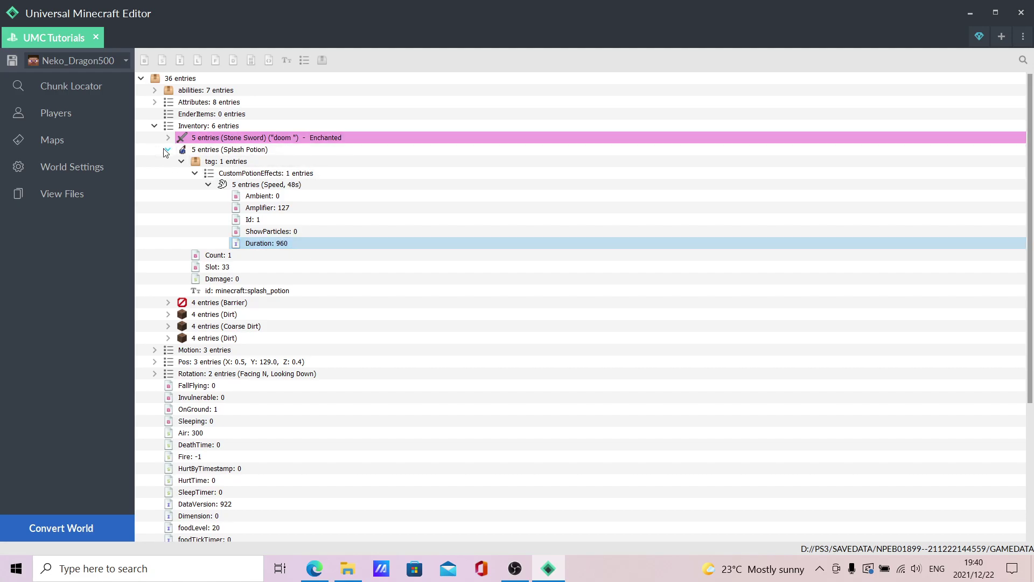
pyautogui.click(182, 161)
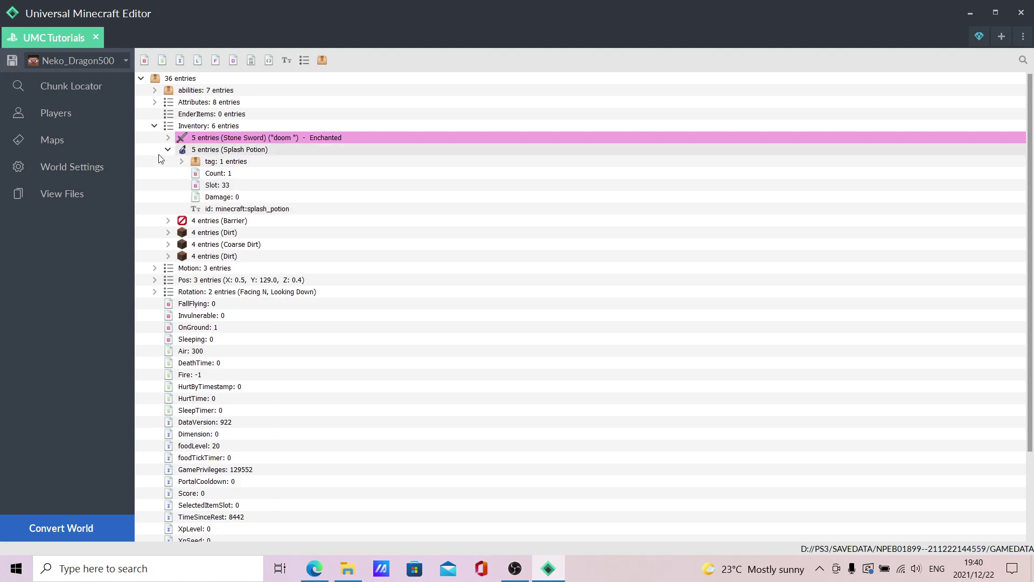
pyautogui.click(167, 150)
# Look through the Barrier item's Count, Slot, Damage and id entries and collapse it.
pyautogui.click(168, 161)
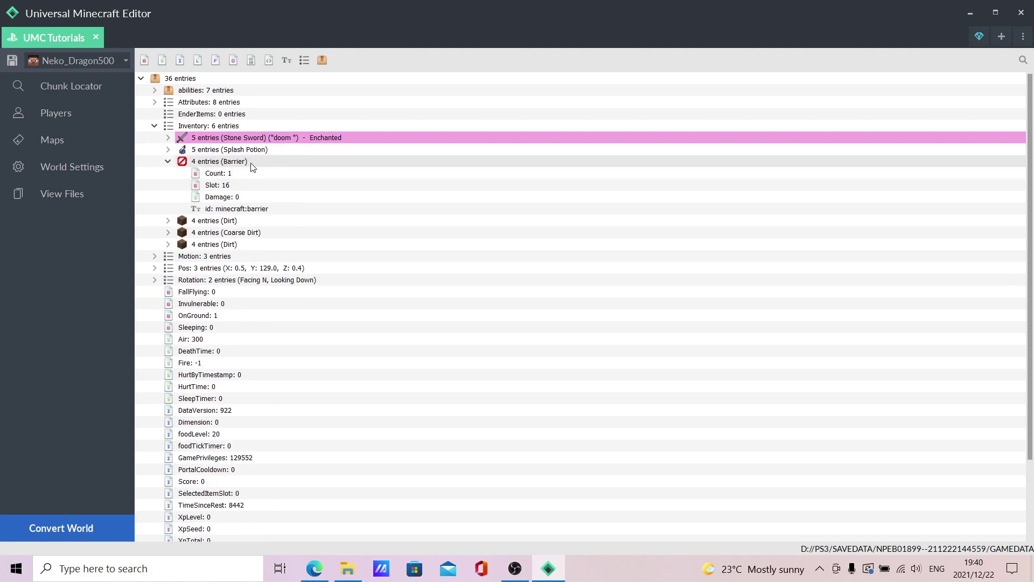
pyautogui.click(254, 196)
pyautogui.click(269, 175)
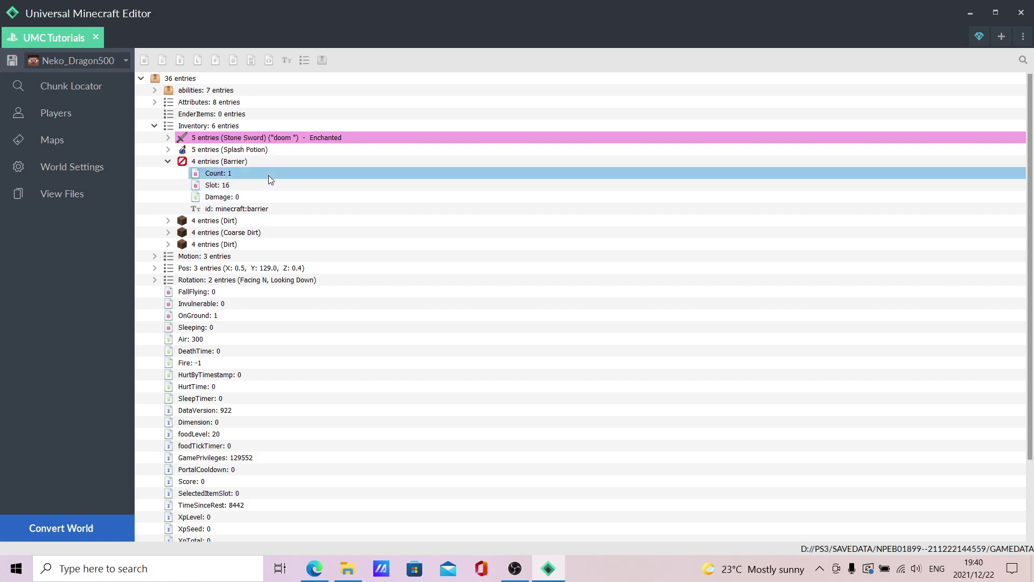
pyautogui.click(169, 162)
# Expand the Dirt item in slot 15 and change it to Coarse Dirt with item data 1.
pyautogui.click(168, 174)
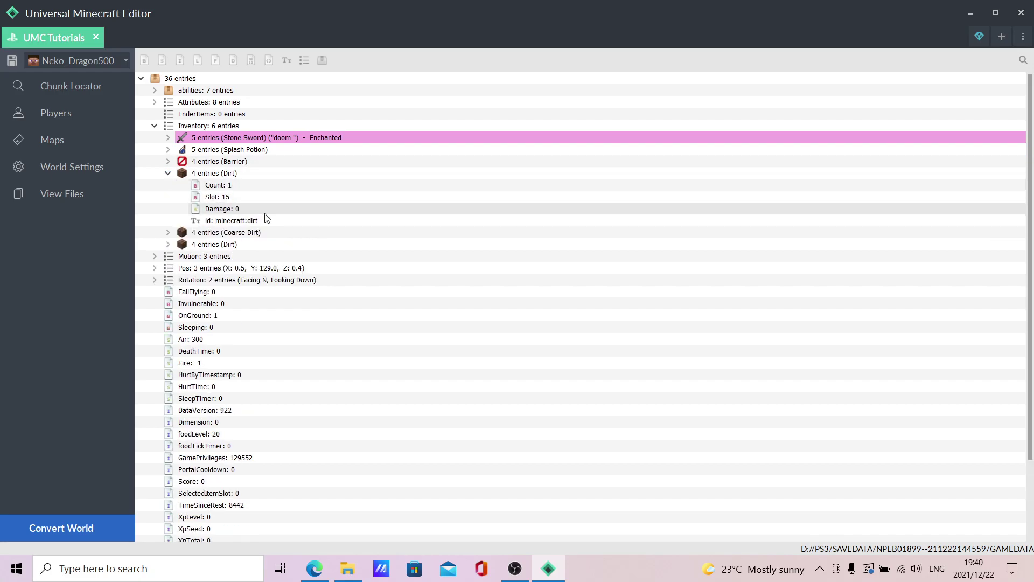
pyautogui.rightClick(239, 174)
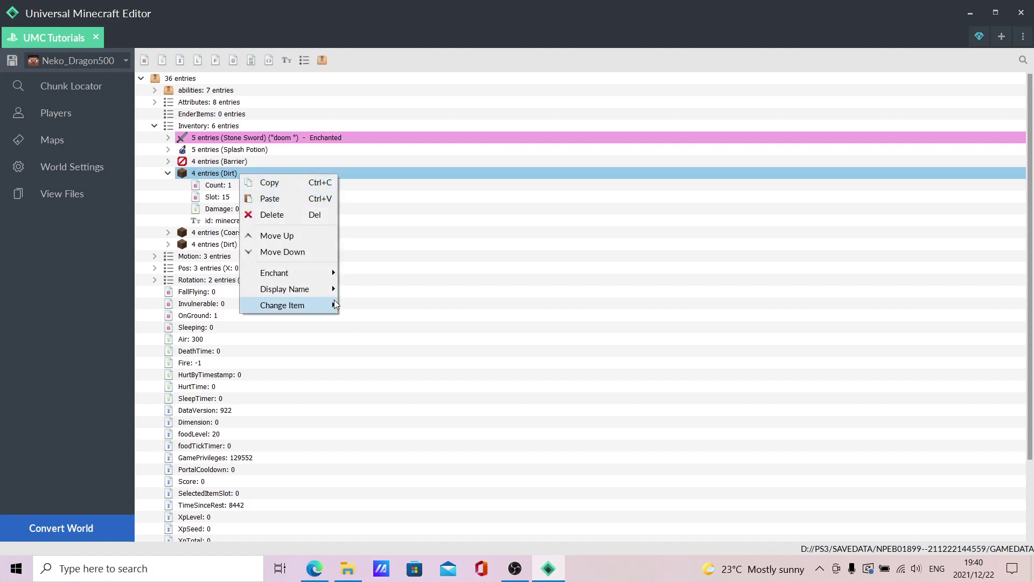
pyautogui.moveTo(334, 304)
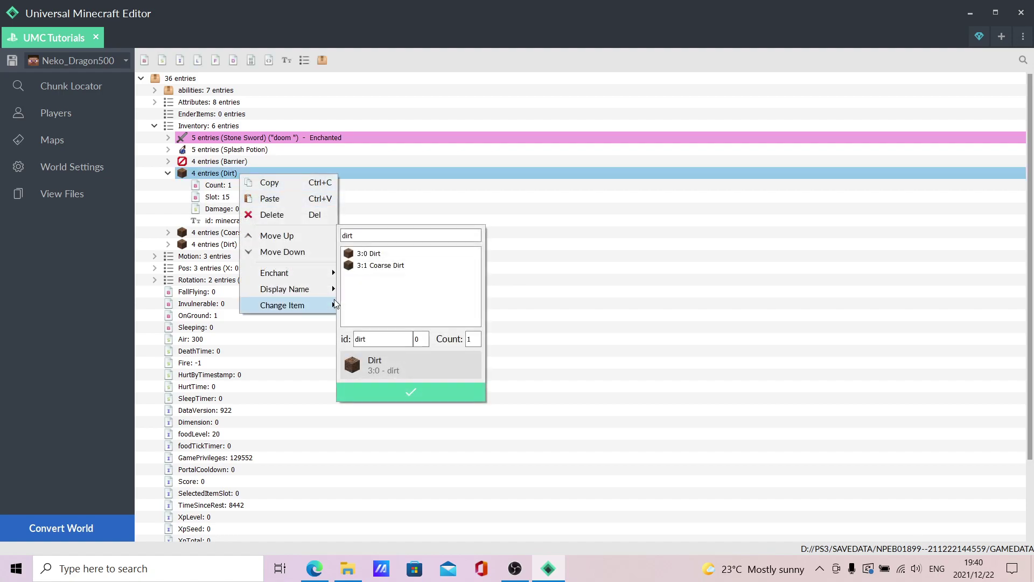
pyautogui.click(372, 392)
# Set the id of the item in slot 15 to minecraft:command_block and collapse its entry.
pyautogui.doubleClick(263, 218)
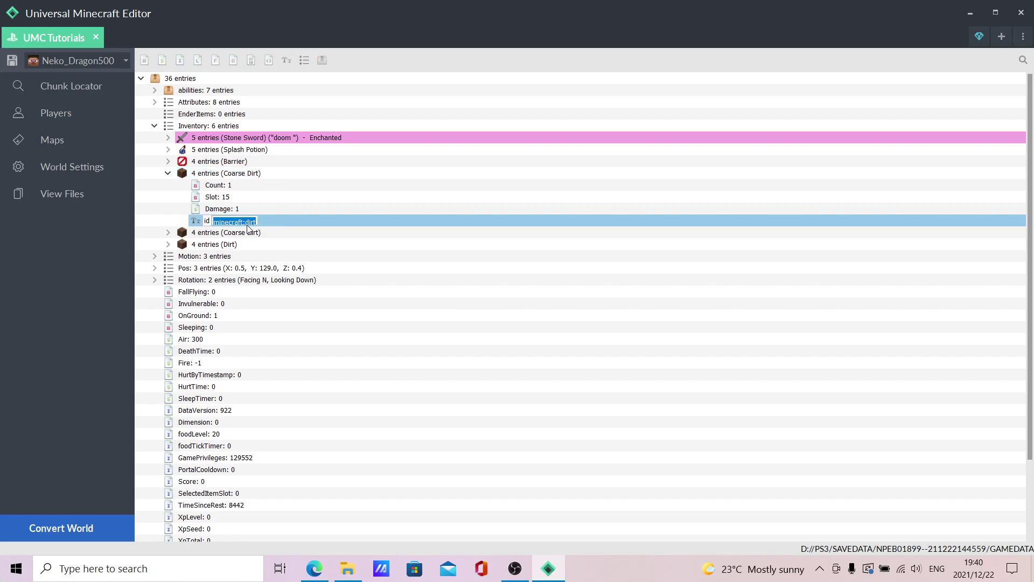
pyautogui.click(258, 218)
pyautogui.press('BackSpace')
pyautogui.write('command_block')
pyautogui.press('Return')
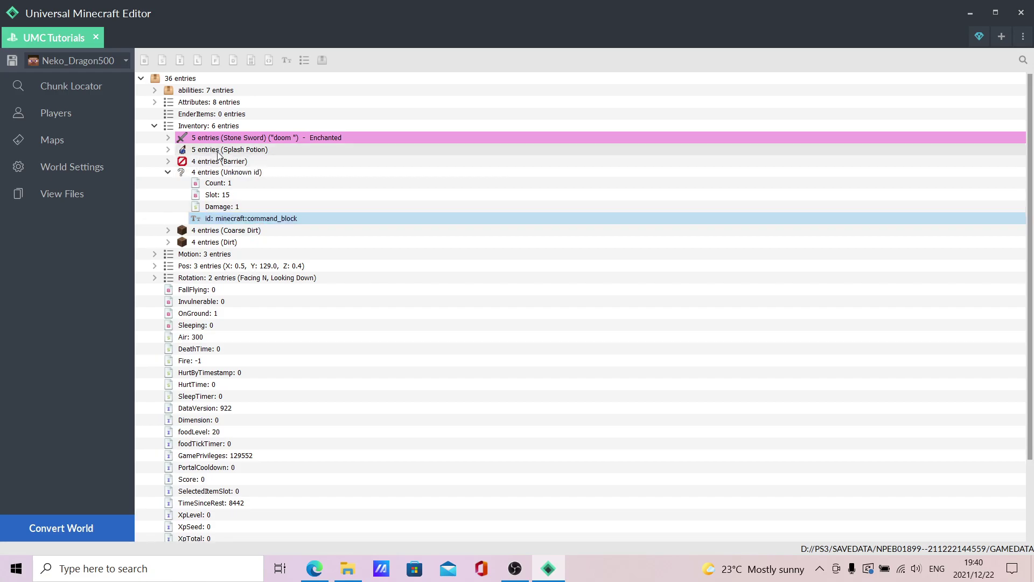
pyautogui.click(260, 172)
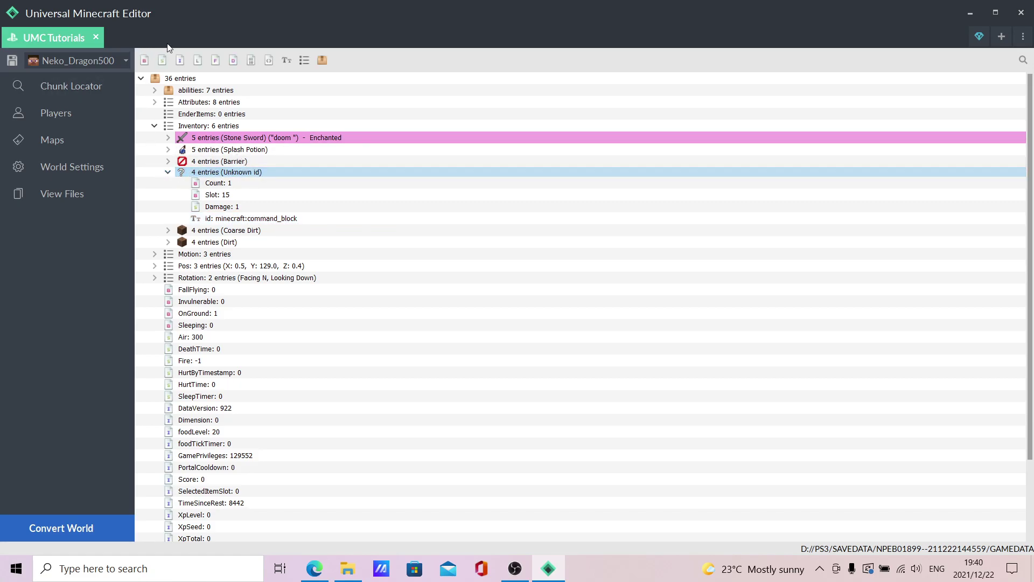
pyautogui.click(168, 172)
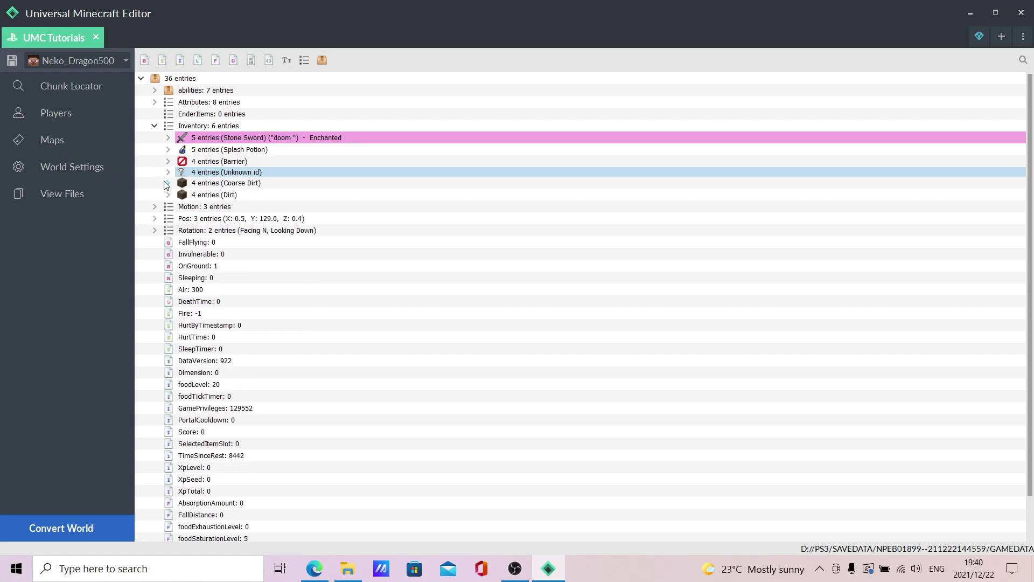
# Set the id of the Coarse Dirt item in slot 14 to minecraft:repeating_command_block.
pyautogui.click(167, 182)
pyautogui.doubleClick(260, 231)
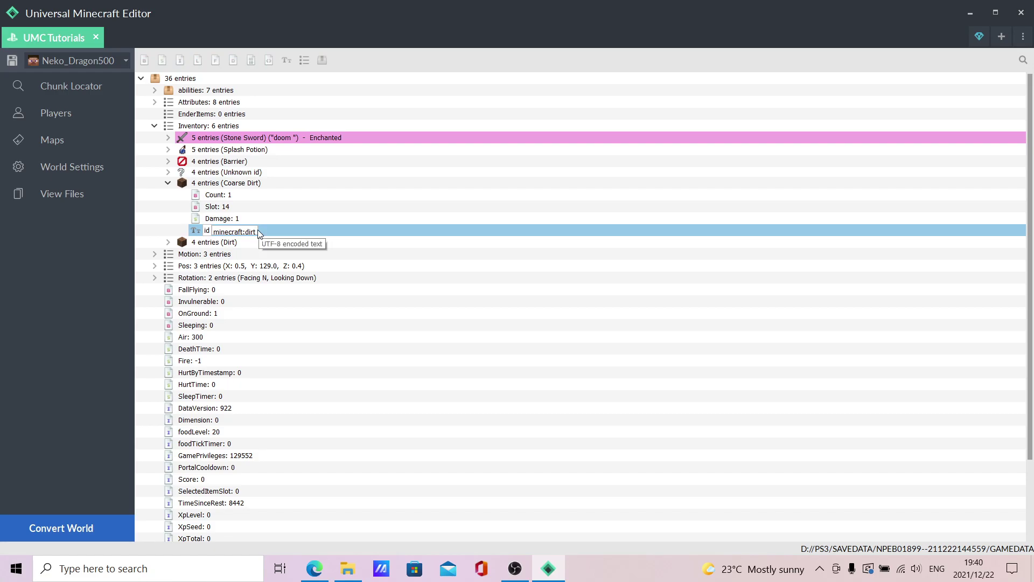
pyautogui.press('BackSpace')
pyautogui.press('BackSpace')
pyautogui.write('repeating_command_block')
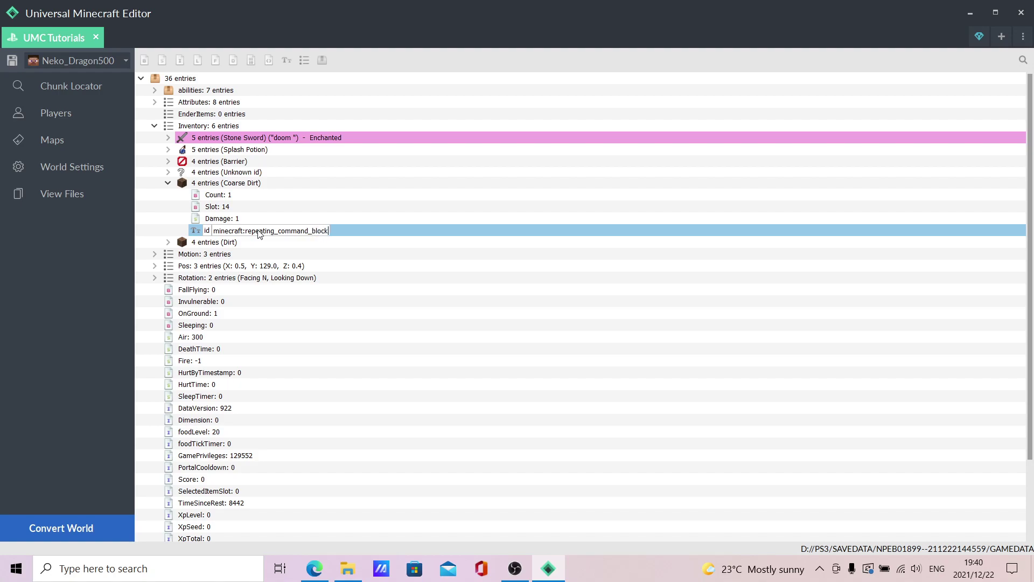
pyautogui.press('Return')
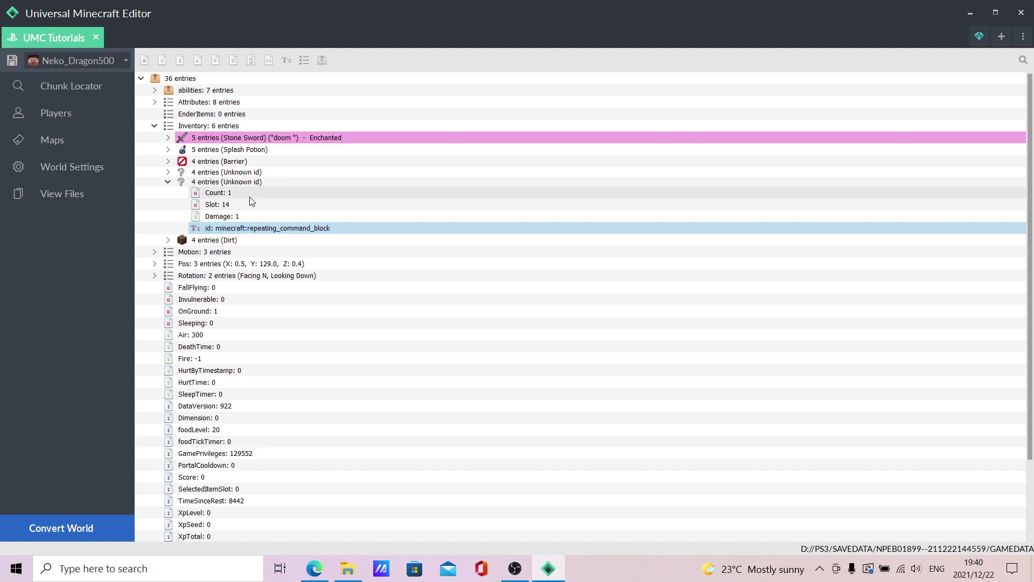
# Set the repeating command block's Damage to 0 and collapse the command block entries.
pyautogui.click(241, 216)
pyautogui.click(241, 216)
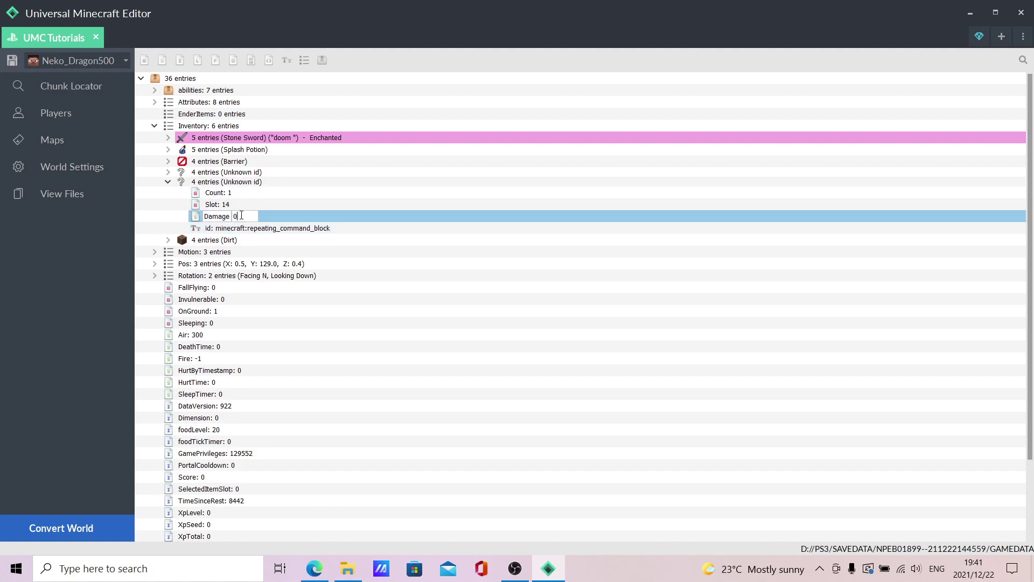
pyautogui.write('0')
pyautogui.press('Return')
pyautogui.click(167, 173)
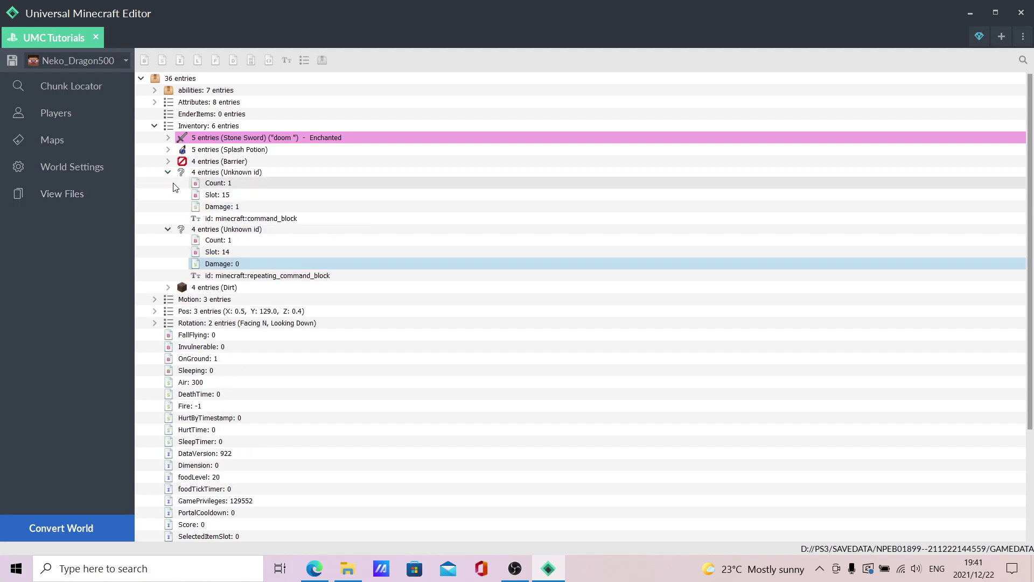
pyautogui.click(168, 172)
pyautogui.click(168, 181)
# Set the id of the Dirt item in slot 13 to minecraft:chain_command_block and collapse its entry.
pyautogui.click(168, 192)
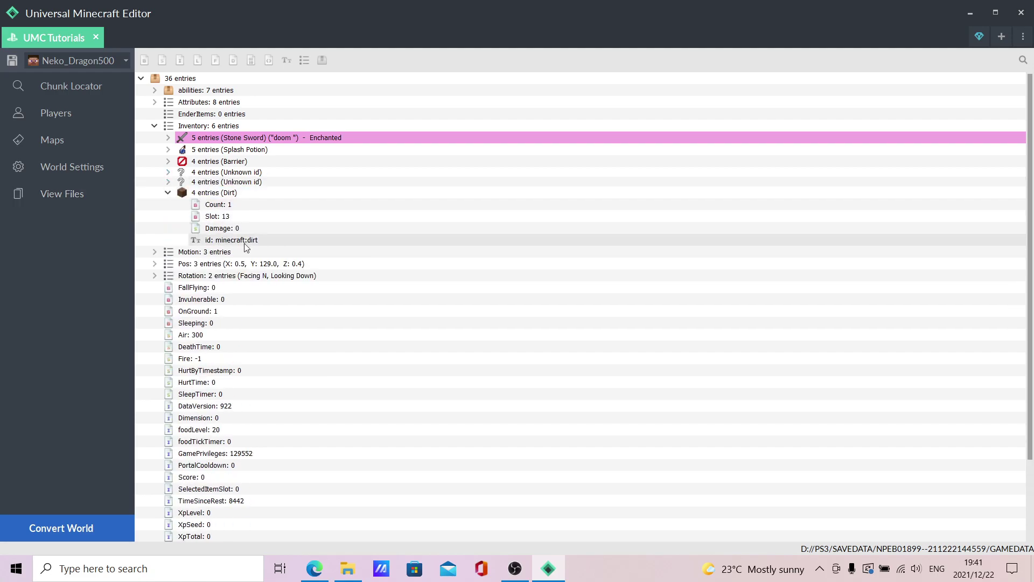
pyautogui.click(259, 239)
pyautogui.click(259, 238)
pyautogui.click(259, 240)
pyautogui.press('BackSpace')
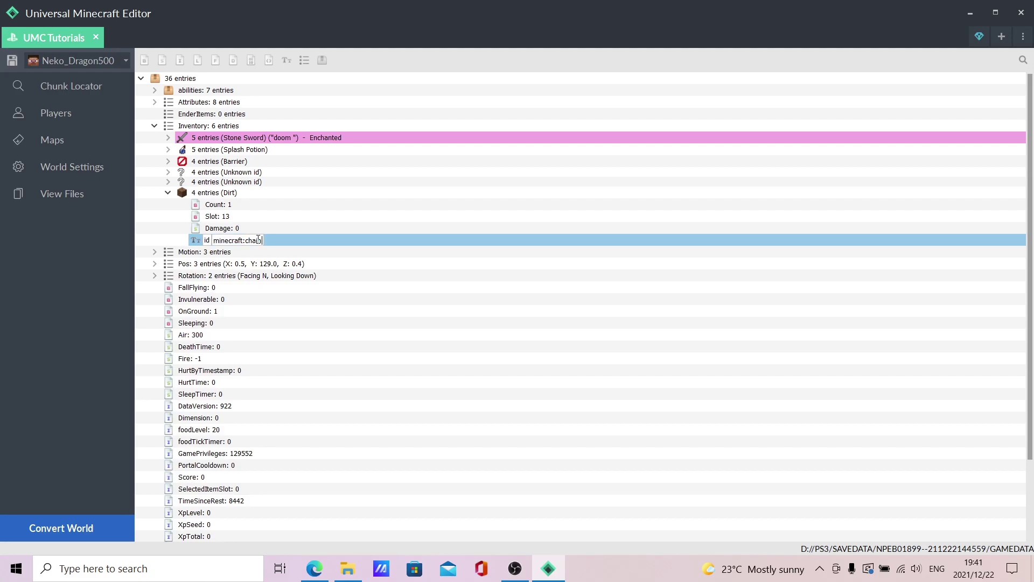
pyautogui.write('chain_command_block')
pyautogui.press('Return')
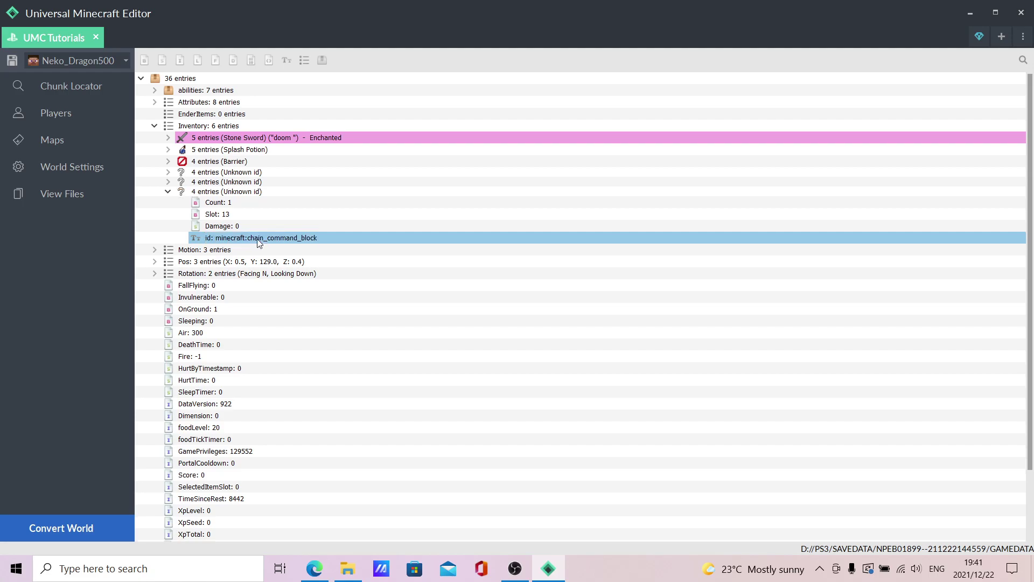
pyautogui.click(168, 192)
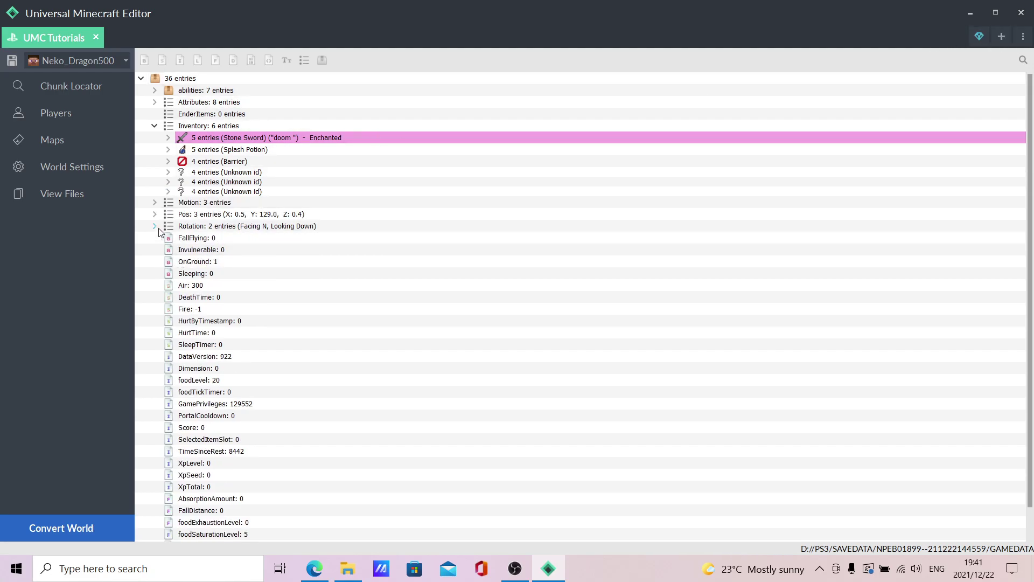
# Review the tags of the chain and repeating command block items and collapse both entries.
pyautogui.click(168, 191)
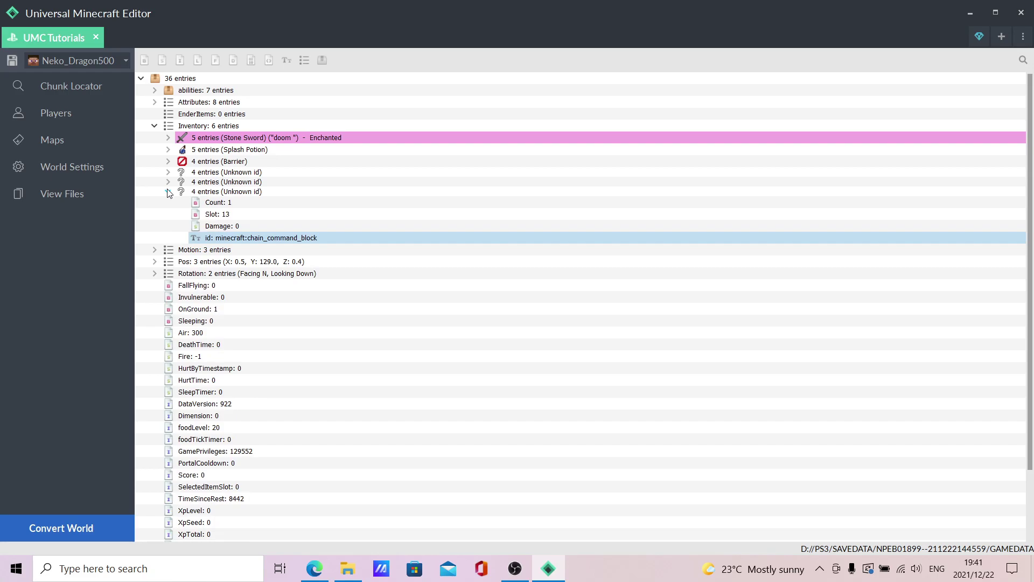
pyautogui.click(170, 182)
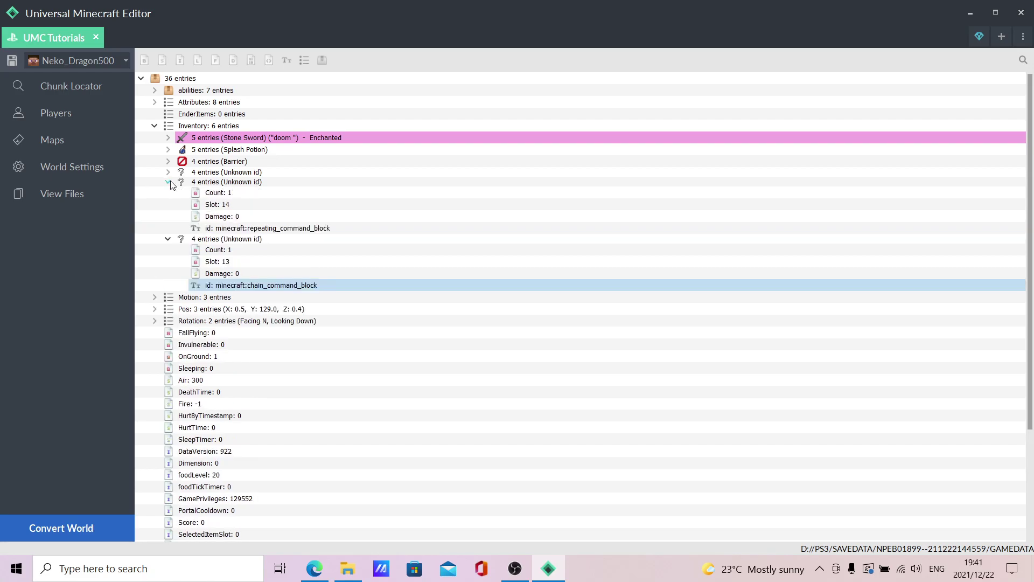
pyautogui.click(169, 183)
pyautogui.click(168, 193)
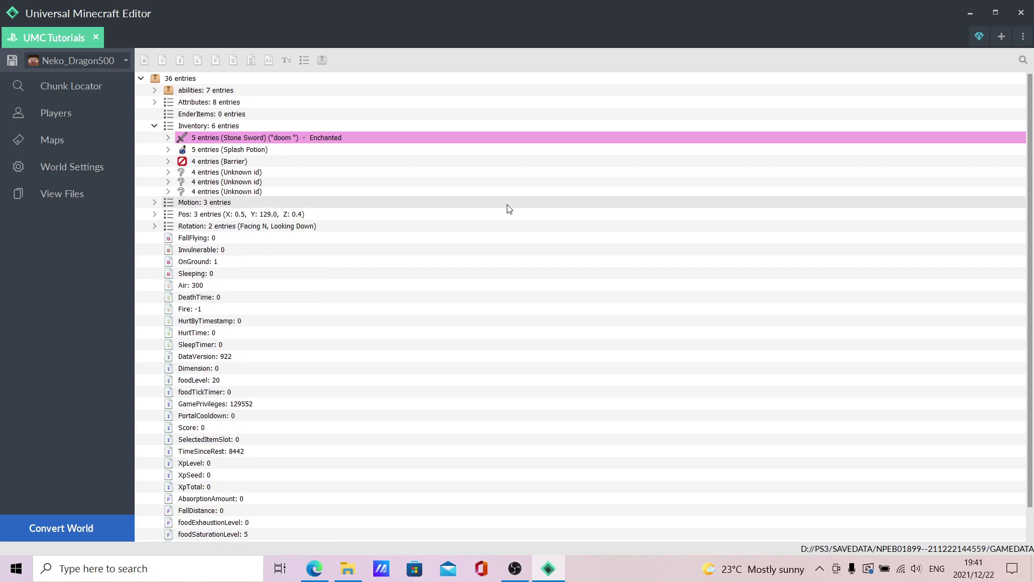
pyautogui.click(1001, 37)
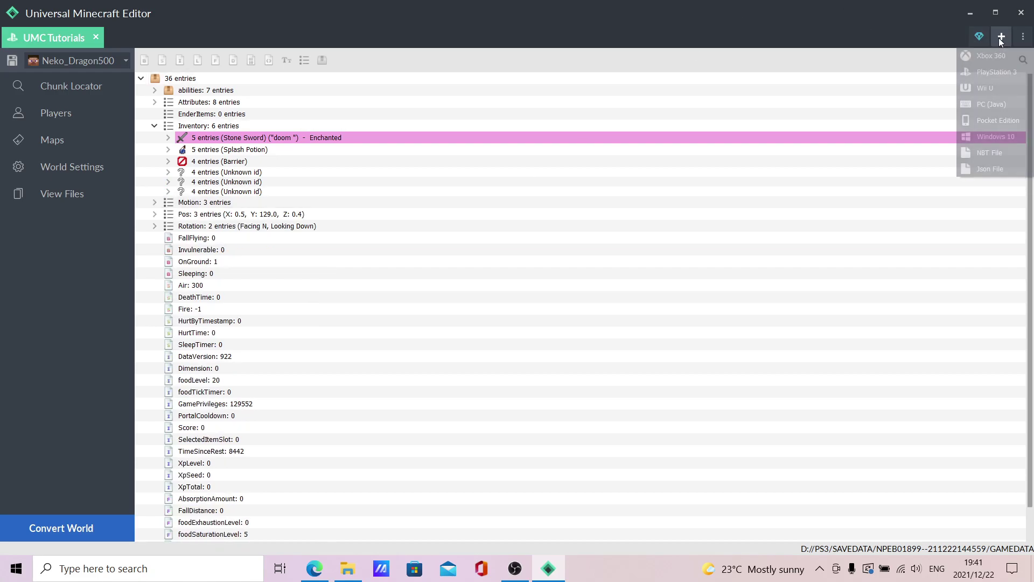
pyautogui.click(995, 71)
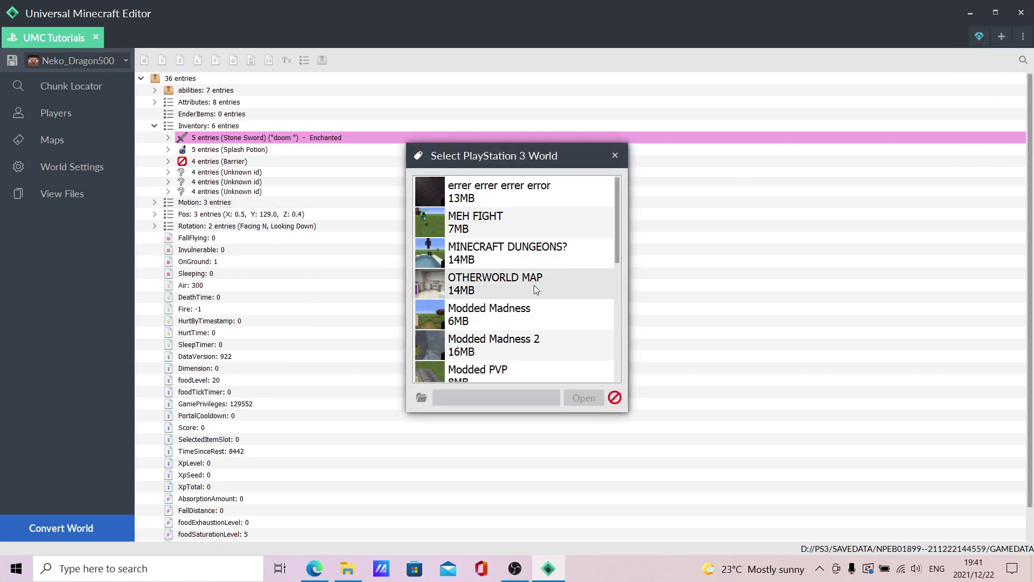
pyautogui.doubleClick(539, 346)
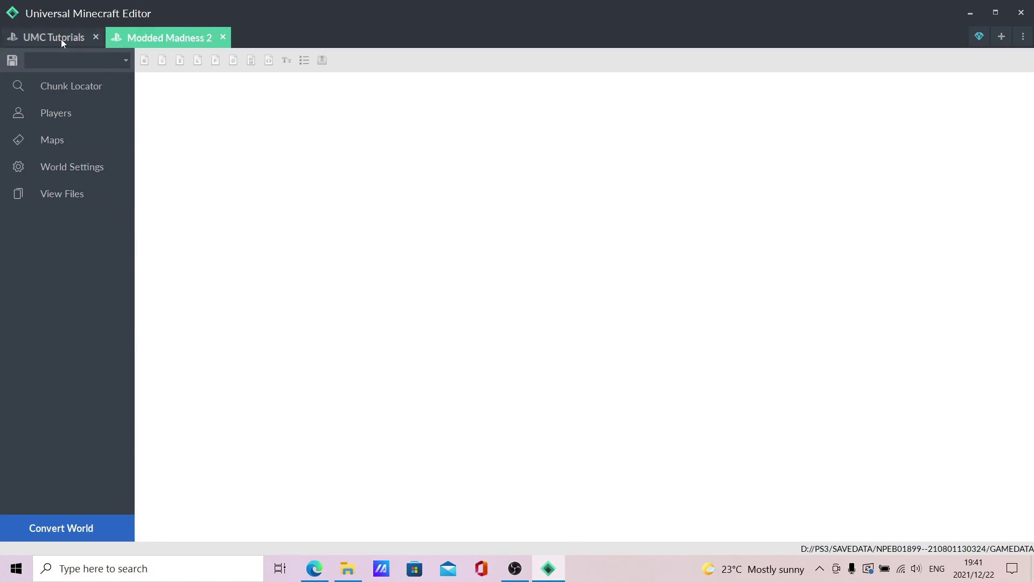
pyautogui.click(60, 38)
pyautogui.click(221, 37)
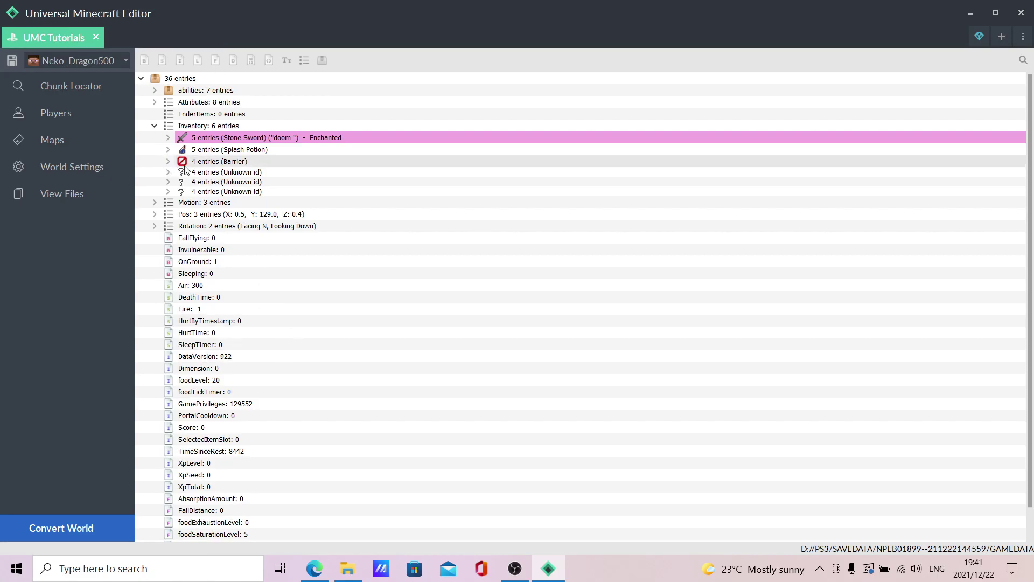
# Highlight the three unknown-id inventory items and check the ids of the chain and repeating command blocks.
pyautogui.moveTo(271, 173); pyautogui.dragTo(291, 190)
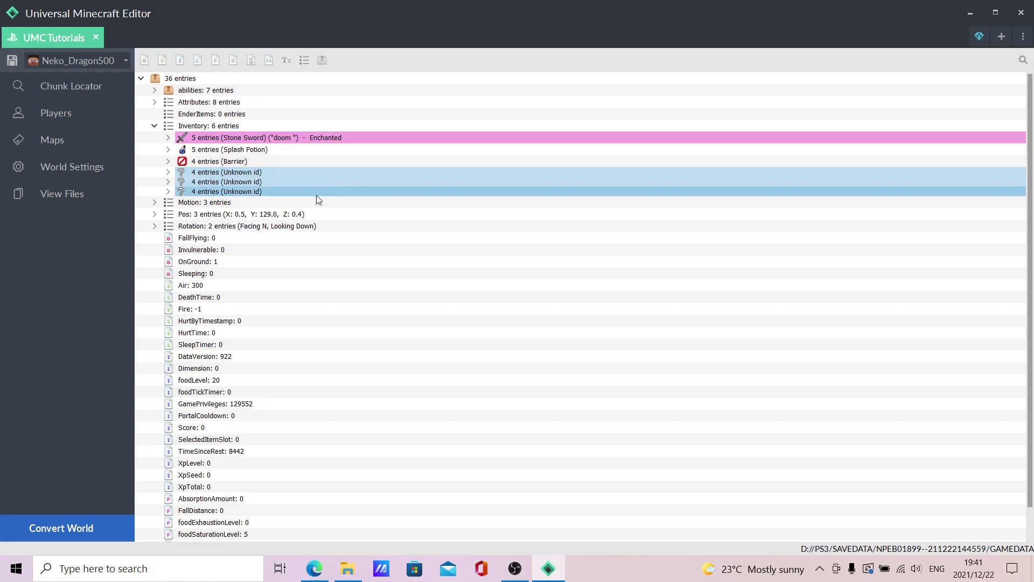
pyautogui.keyDown('shift'); pyautogui.click(302, 202); pyautogui.keyUp('shift')
pyautogui.click(167, 191)
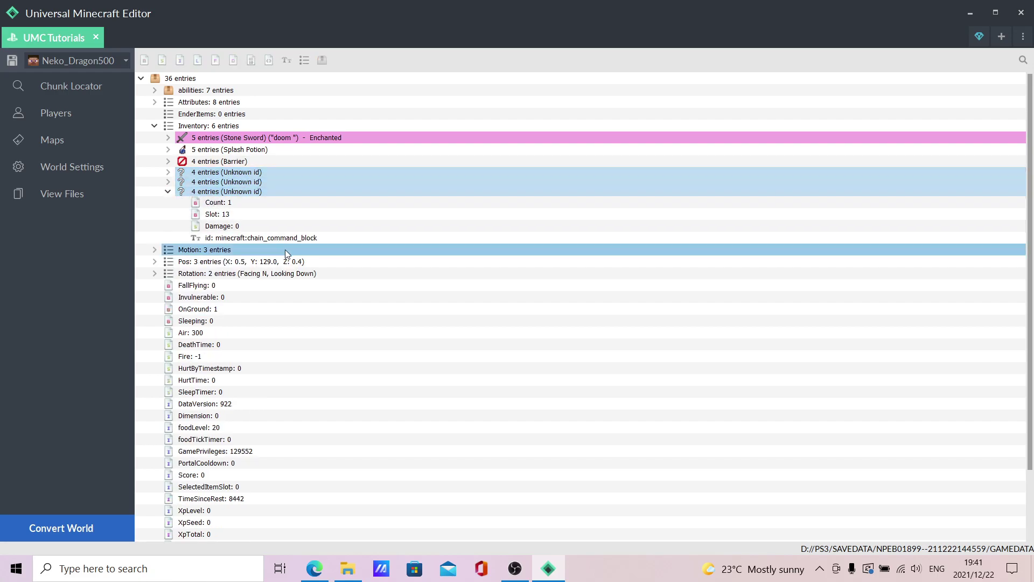
pyautogui.click(168, 181)
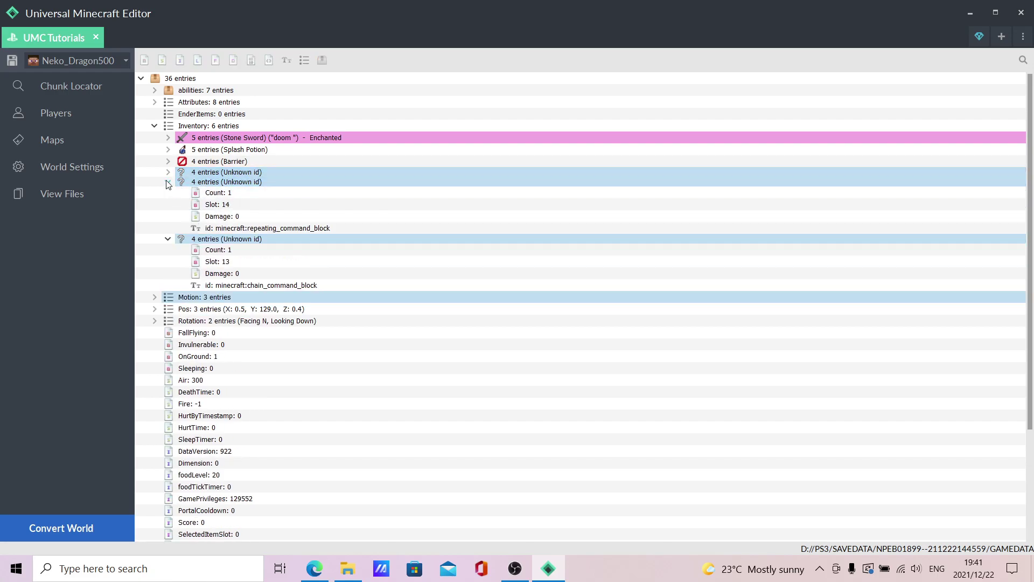
pyautogui.click(268, 231)
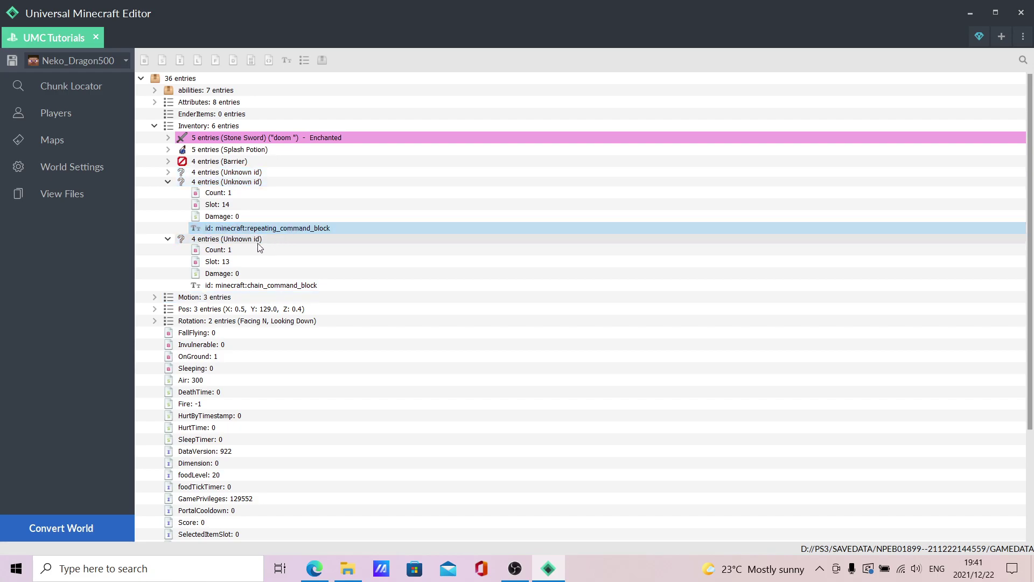
pyautogui.click(168, 182)
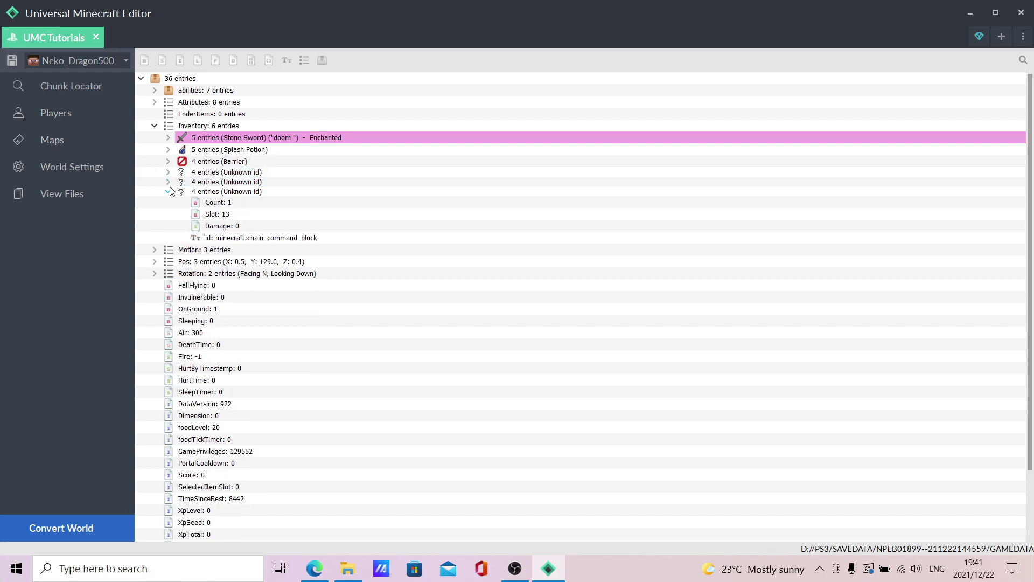
# Collapse the Inventory list and search for piston as the item for the ender chest's first slot.
pyautogui.click(168, 191)
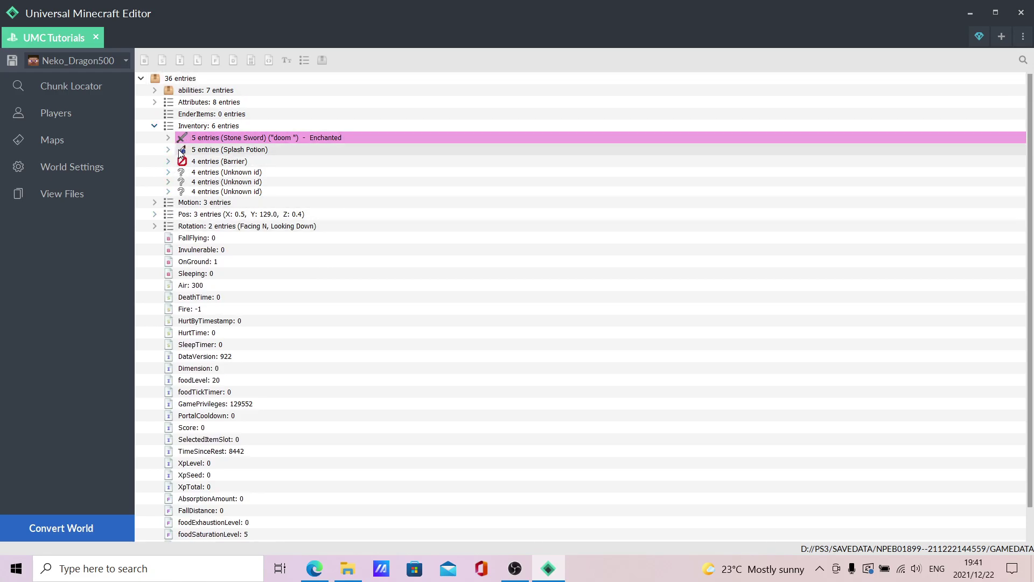
pyautogui.click(154, 127)
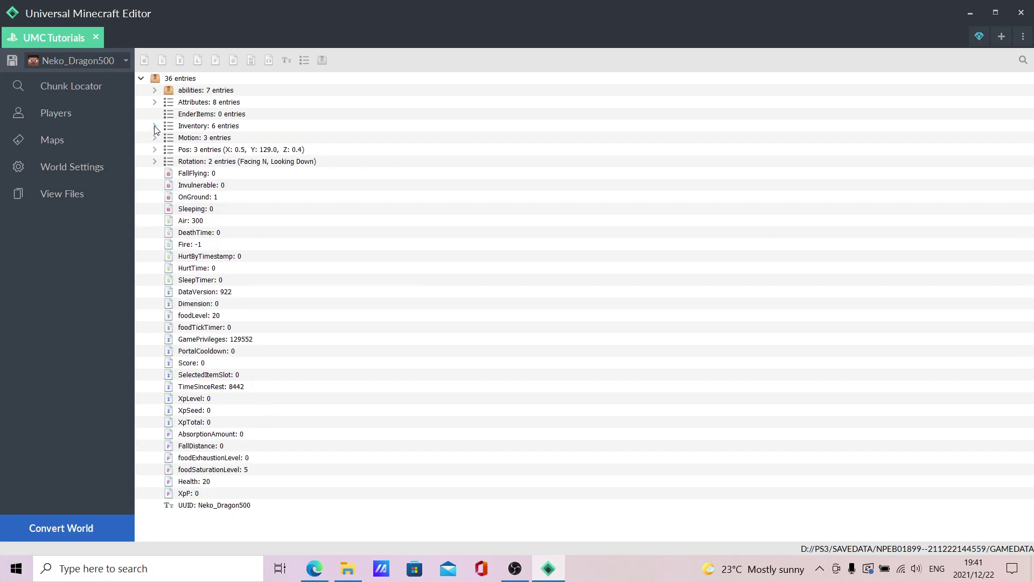
pyautogui.rightClick(211, 115)
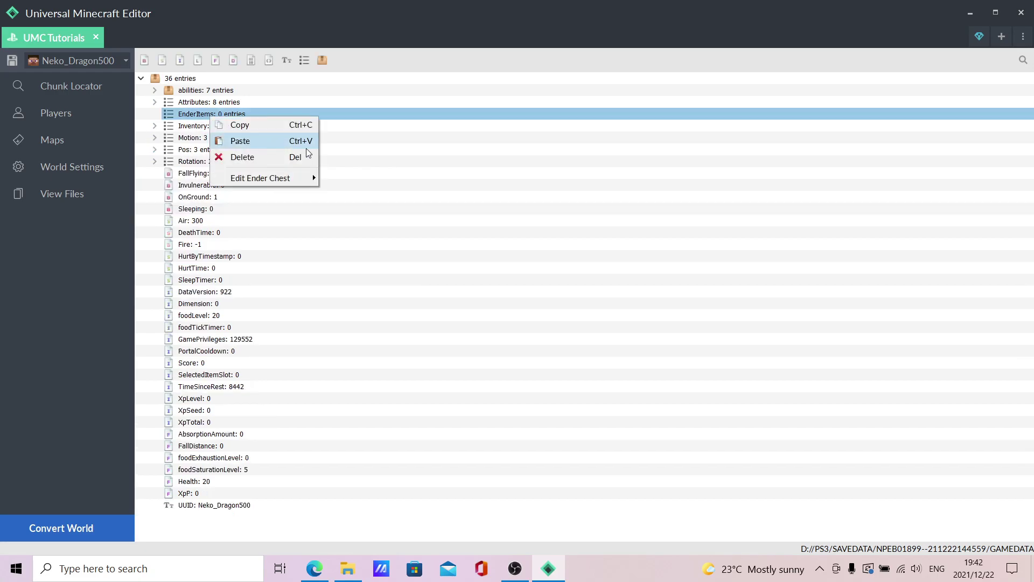
pyautogui.click(323, 173)
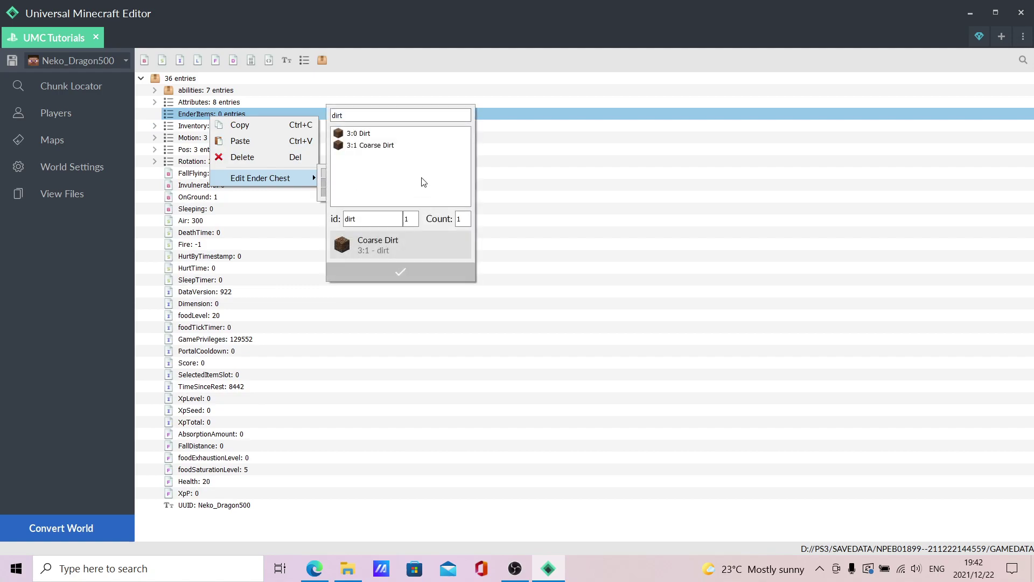
pyautogui.press('BackSpace')
pyautogui.press('BackSpace')
pyautogui.press('BackSpace')
pyautogui.press('BackSpace')
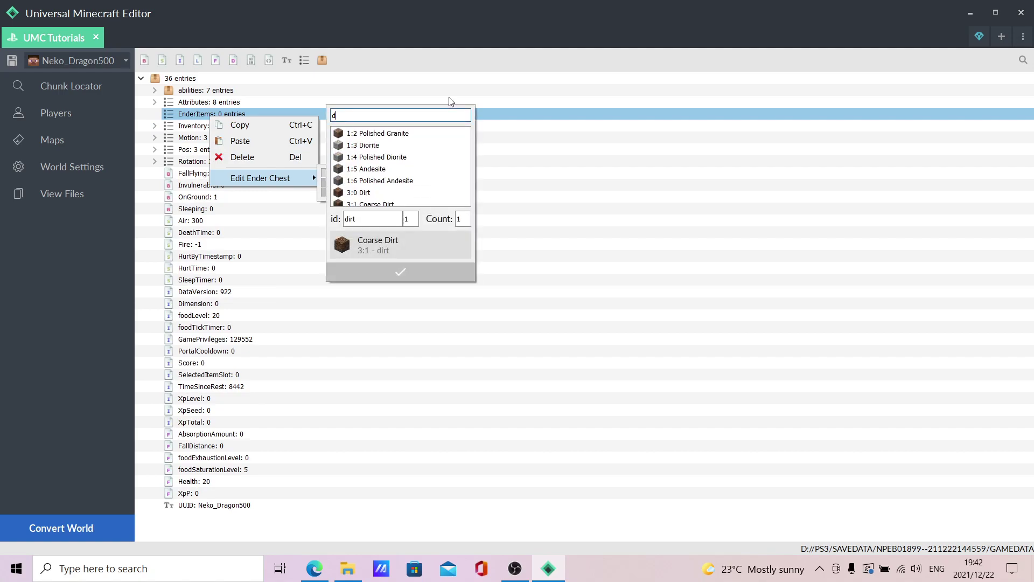
pyautogui.scroll(-3, 443, 185)
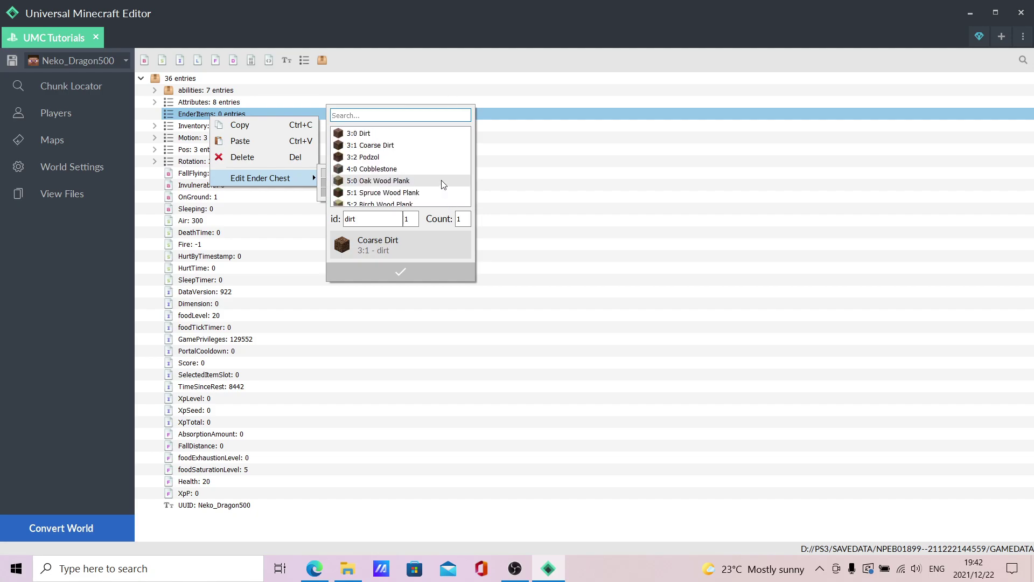
pyautogui.write('piston')
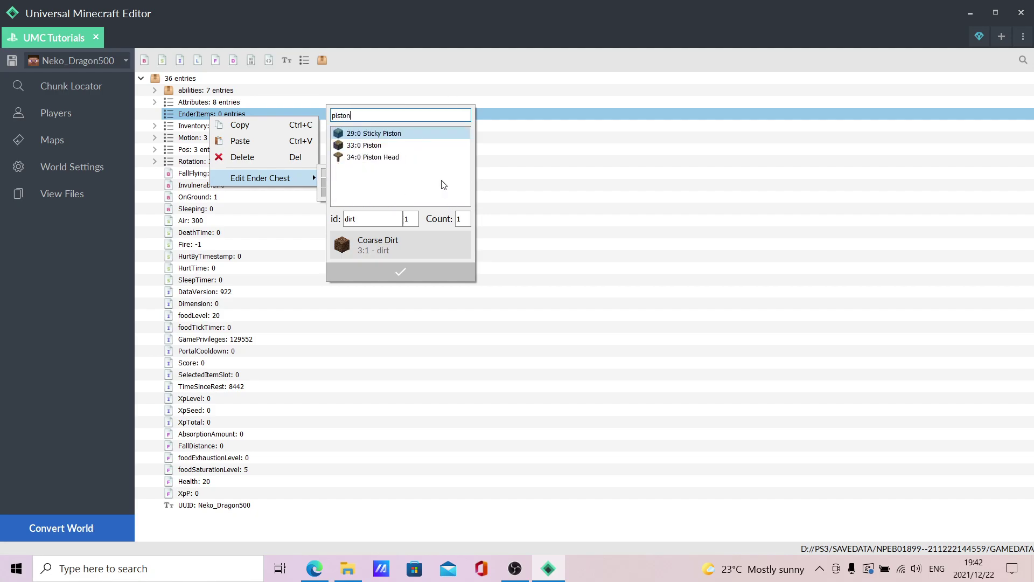
# Place one Piston Head in the first slot of the ender chest.
pyautogui.click(426, 156)
pyautogui.click(432, 288)
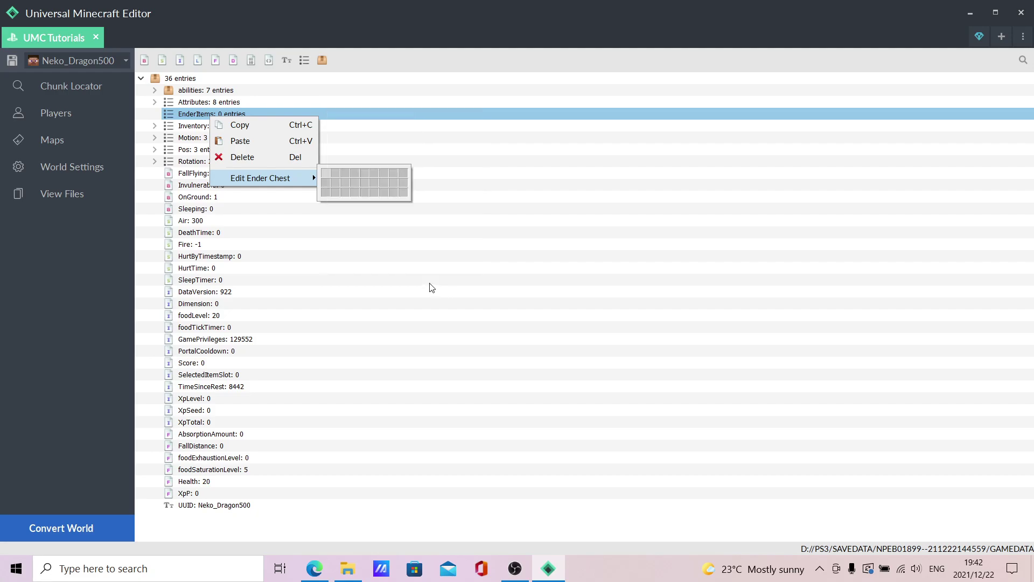
pyautogui.click(328, 176)
pyautogui.press('Up')
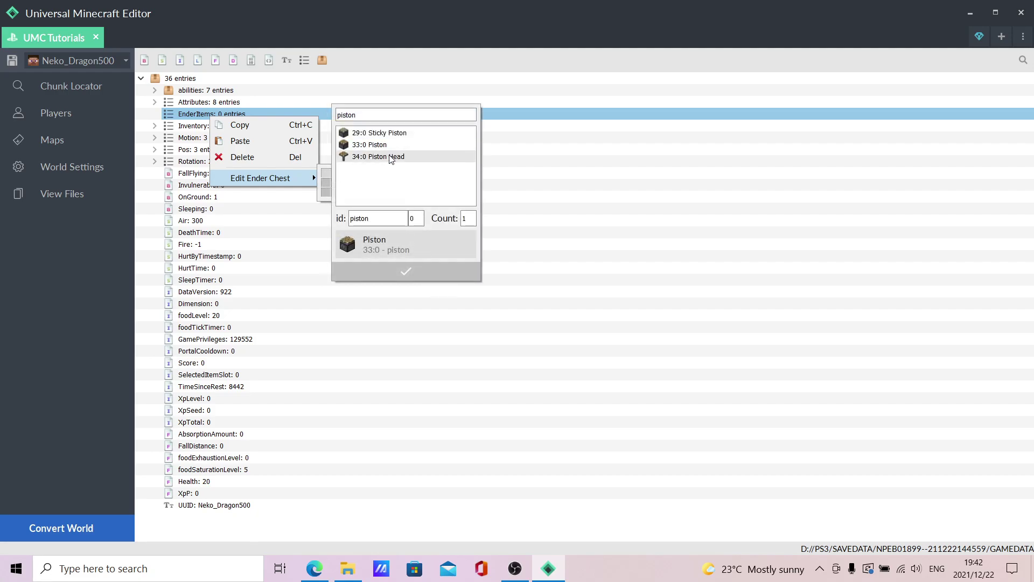
pyautogui.press('Down')
pyautogui.click(395, 269)
# Search for fire and add one Fire item to the second slot of the ender chest.
pyautogui.click(347, 172)
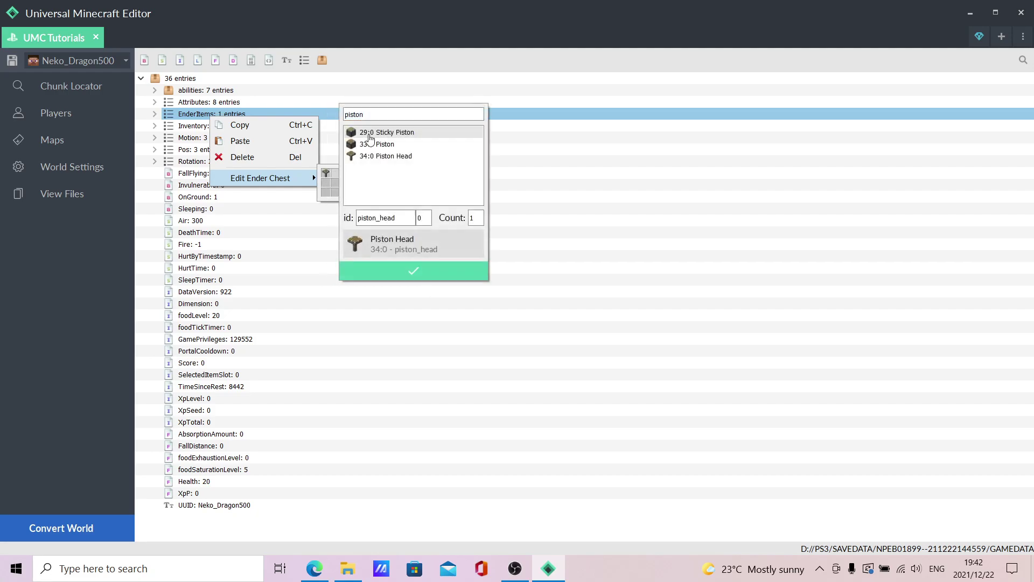
pyautogui.press('BackSpace')
pyautogui.press('BackSpace')
pyautogui.press('BackSpace')
pyautogui.press('BackSpace')
pyautogui.press('BackSpace')
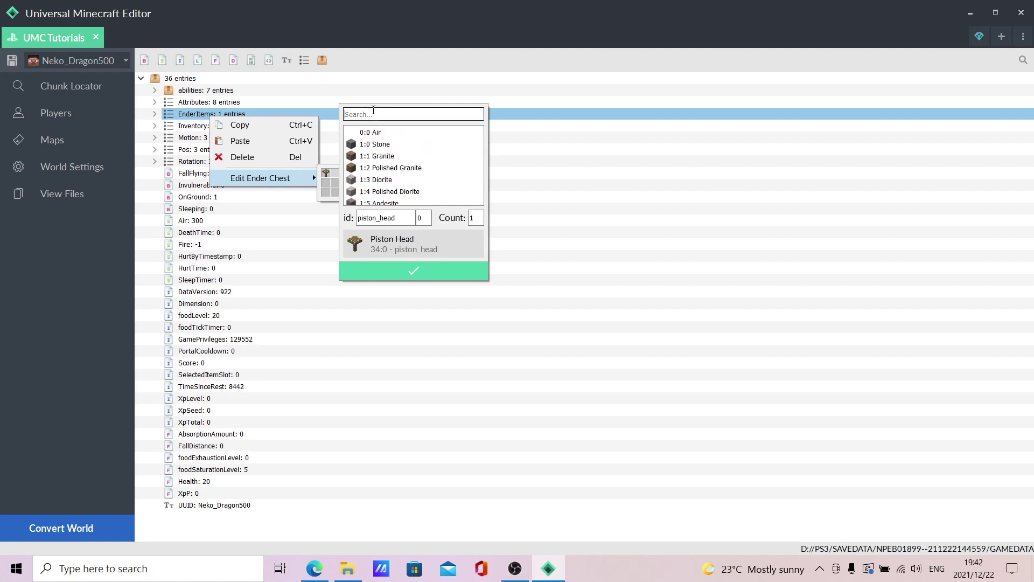
pyautogui.write('fire')
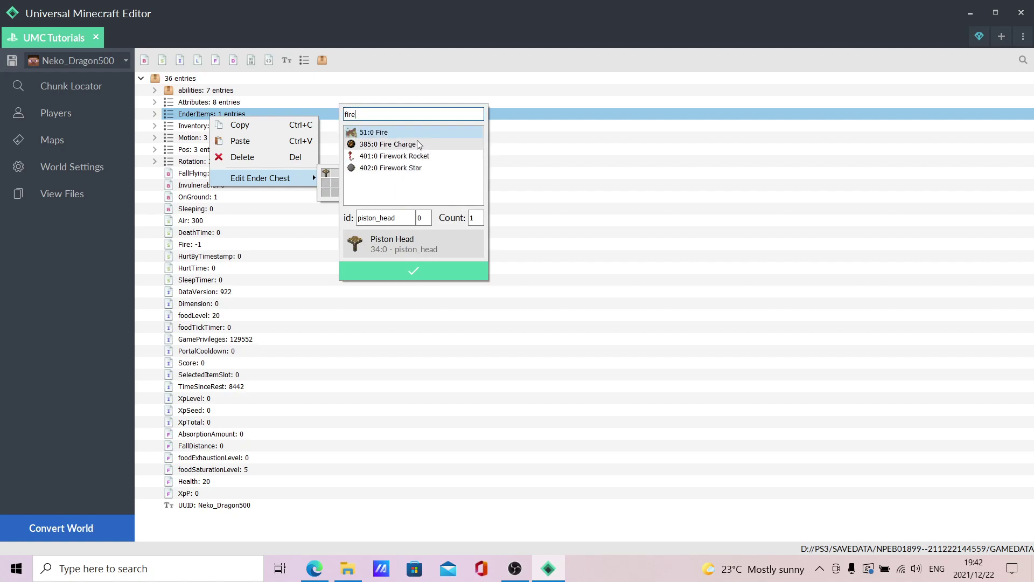
pyautogui.click(373, 132)
pyautogui.click(402, 270)
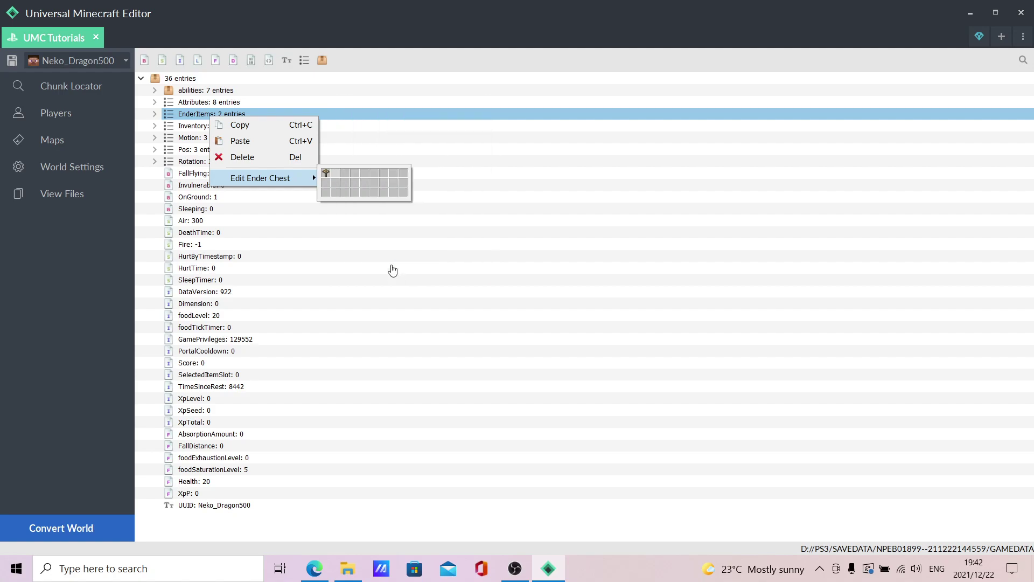
# Search for end and add one End Gateway to the fourth slot of the ender chest.
pyautogui.click(355, 171)
pyautogui.press('BackSpace')
pyautogui.press('BackSpace')
pyautogui.press('BackSpace')
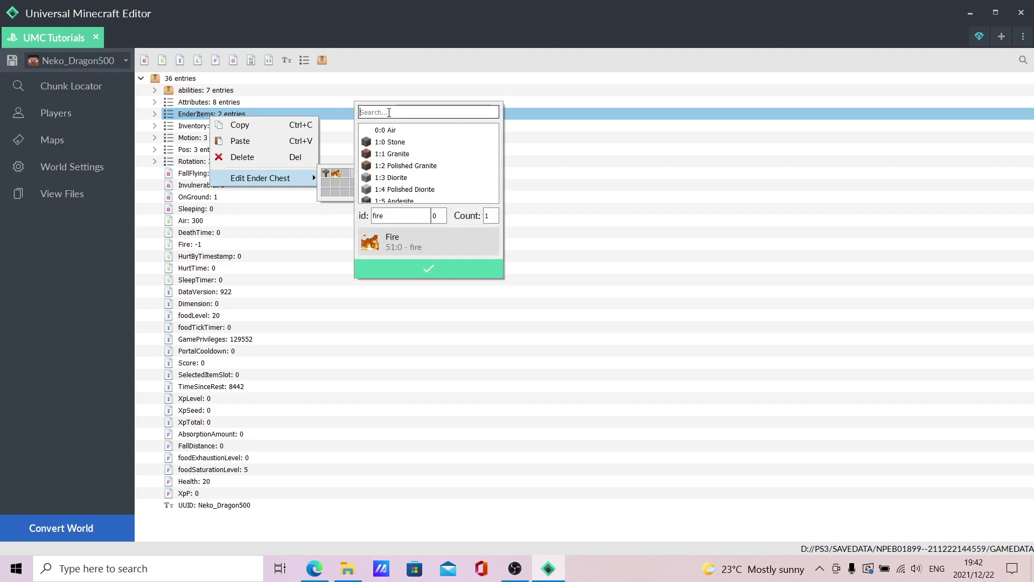
pyautogui.write('end')
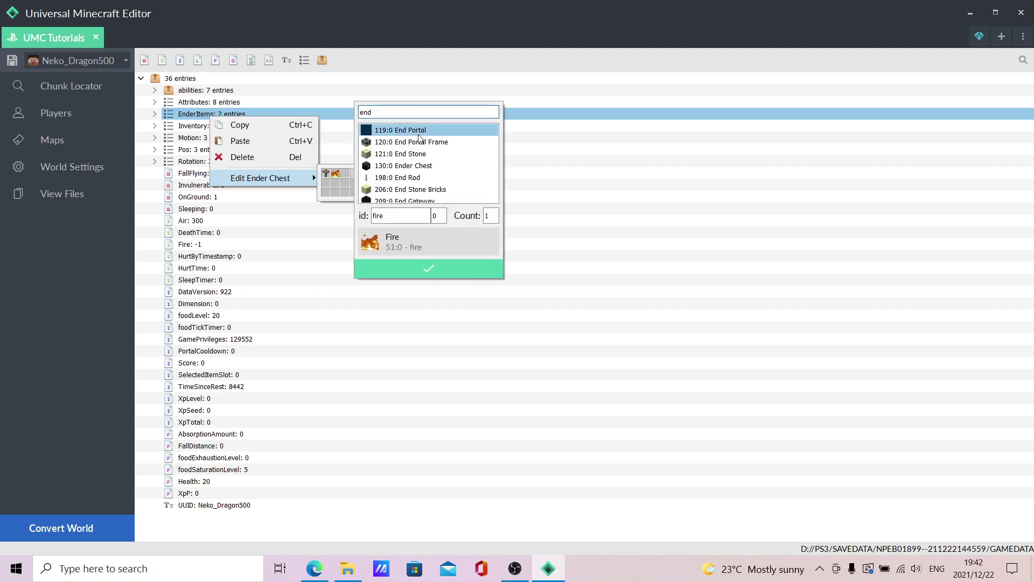
pyautogui.click(418, 201)
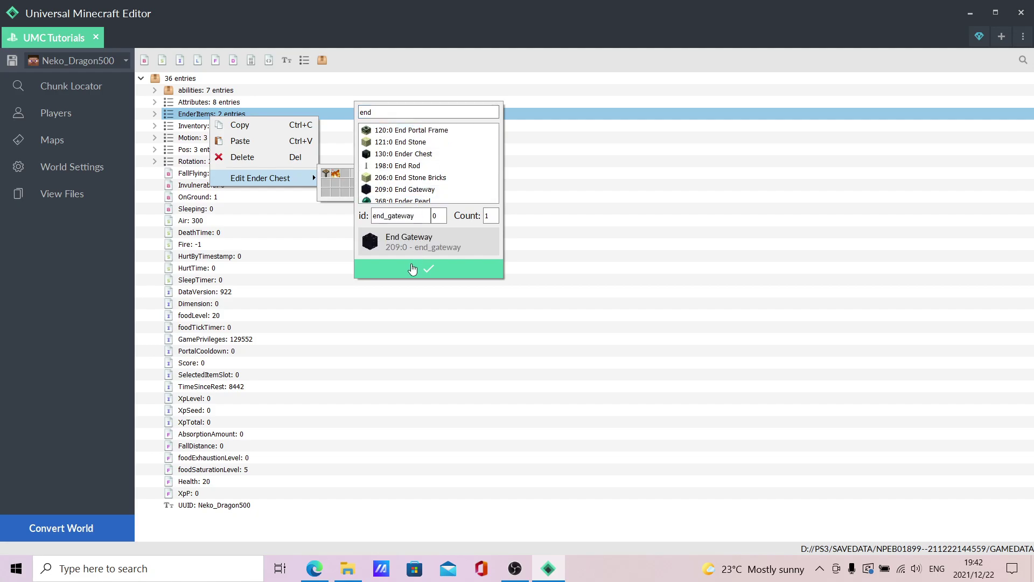
pyautogui.click(410, 269)
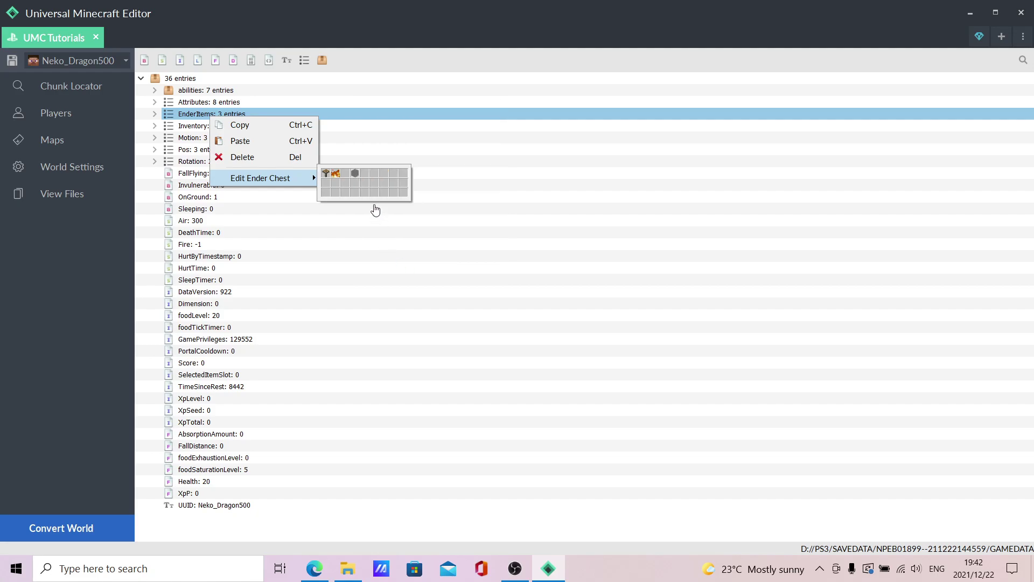
# Add one End Portal to the ender chest's third slot, between the Fire and End Gateway items.
pyautogui.click(343, 184)
pyautogui.click(421, 140)
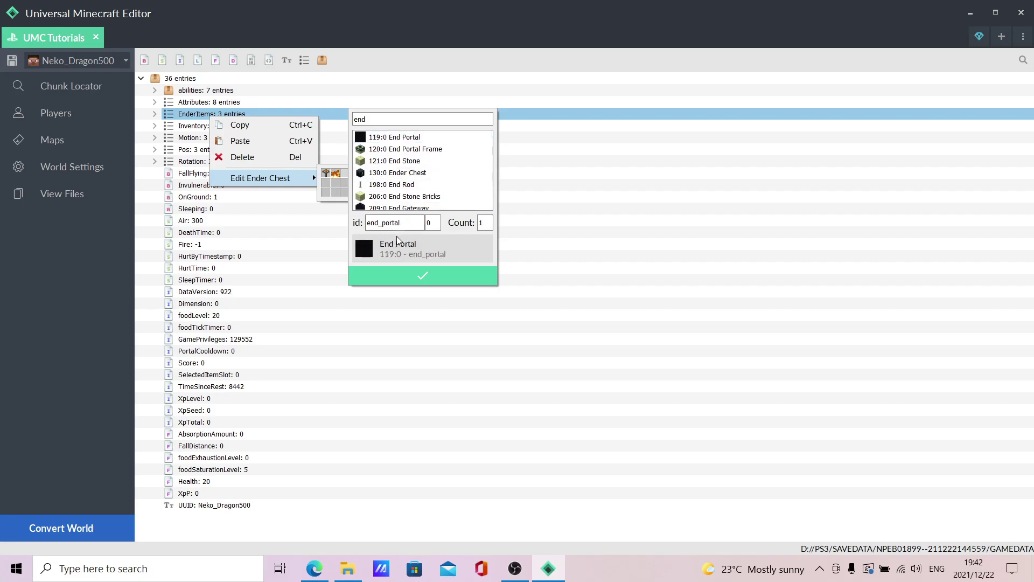
pyautogui.click(403, 276)
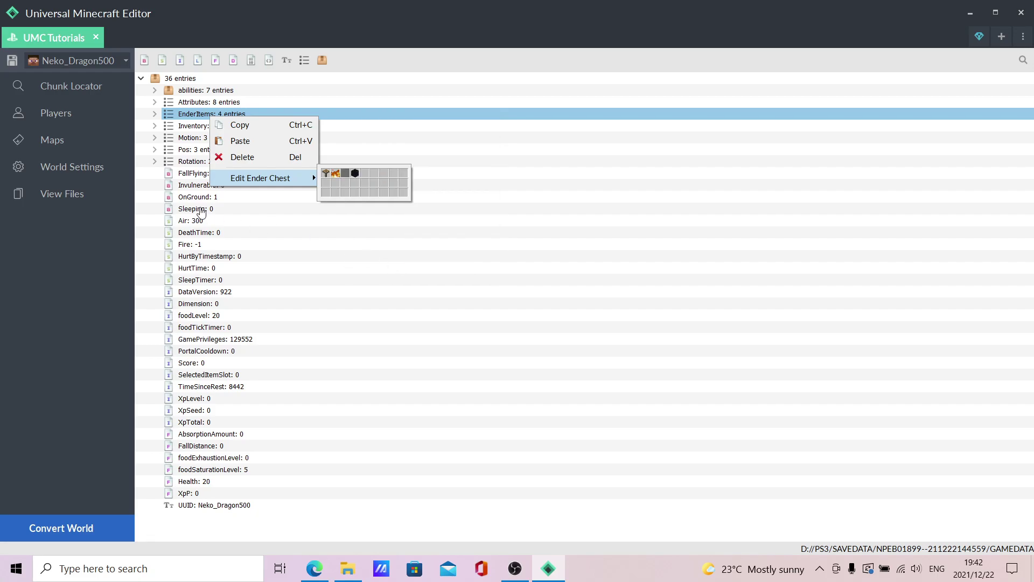
# Expand EnderItems and delete the Fire, End Gateway and End Portal items together.
pyautogui.click(158, 118)
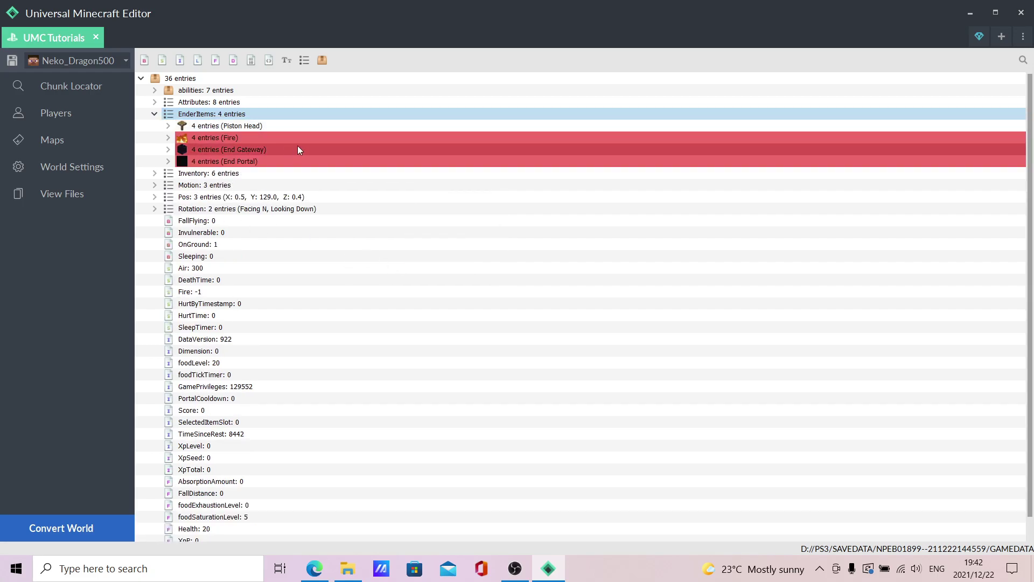
pyautogui.click(345, 172)
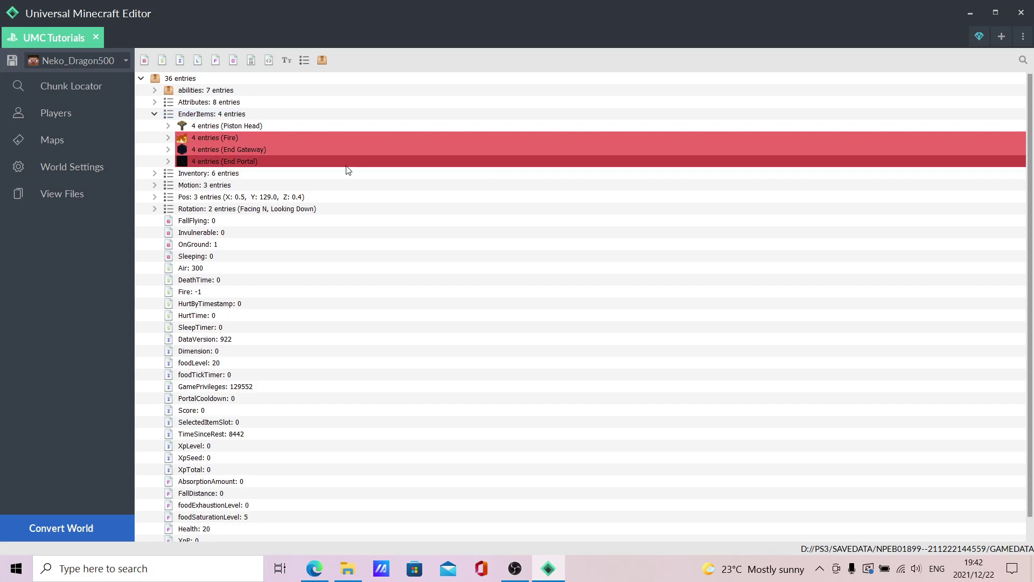
pyautogui.click(318, 149)
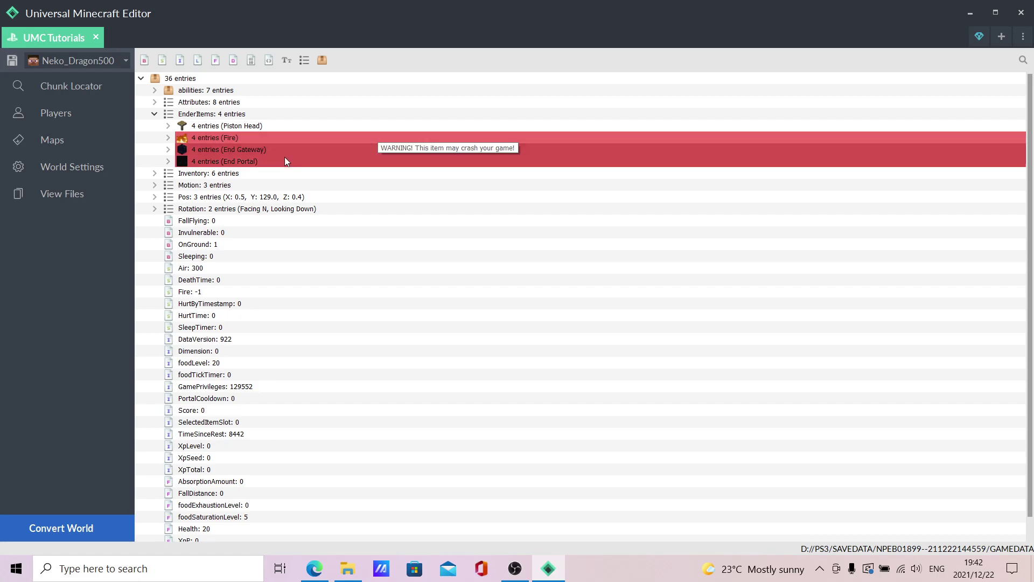
pyautogui.click(165, 139)
pyautogui.click(166, 139)
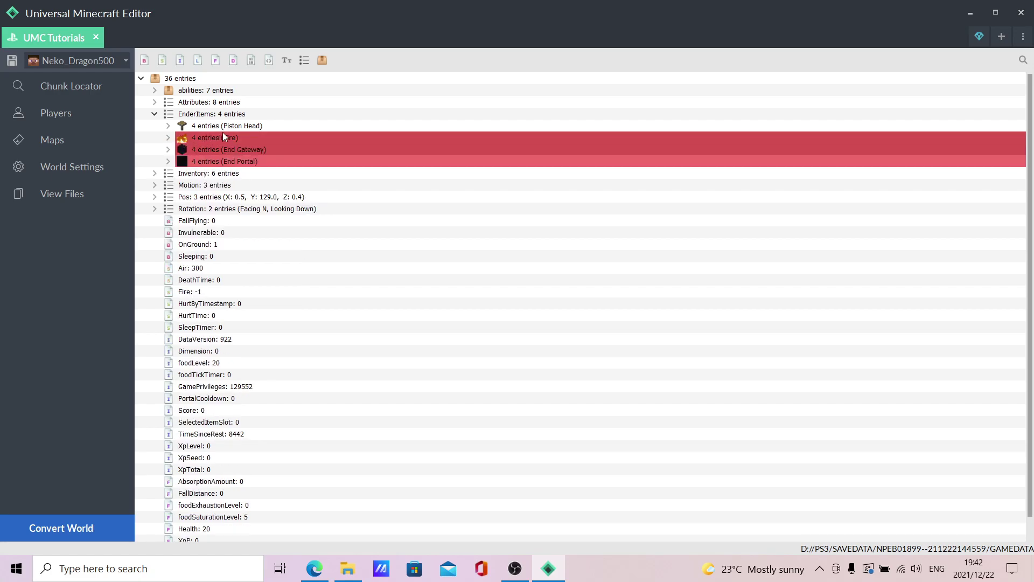
pyautogui.click(269, 164)
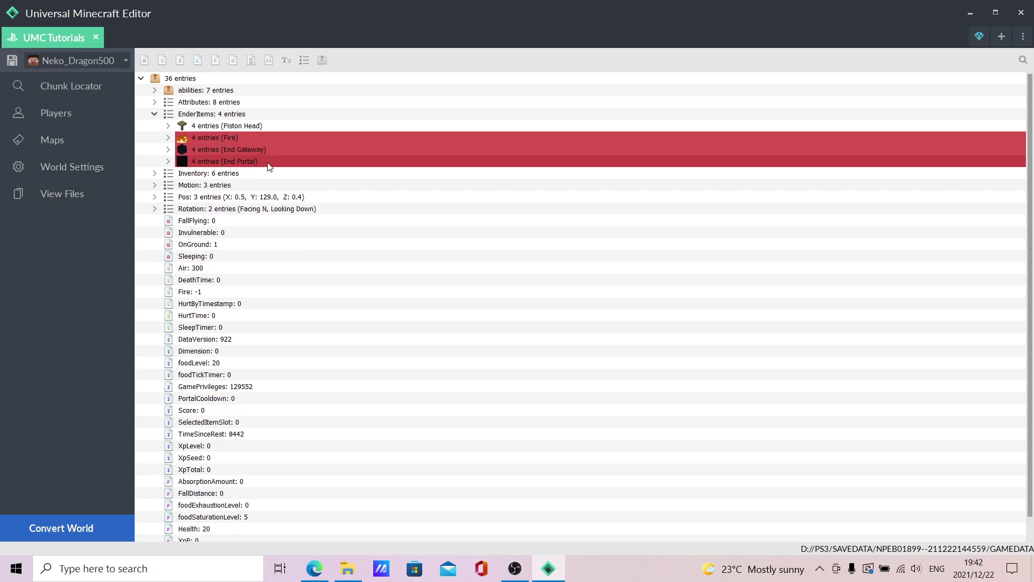
pyautogui.press('Delete')
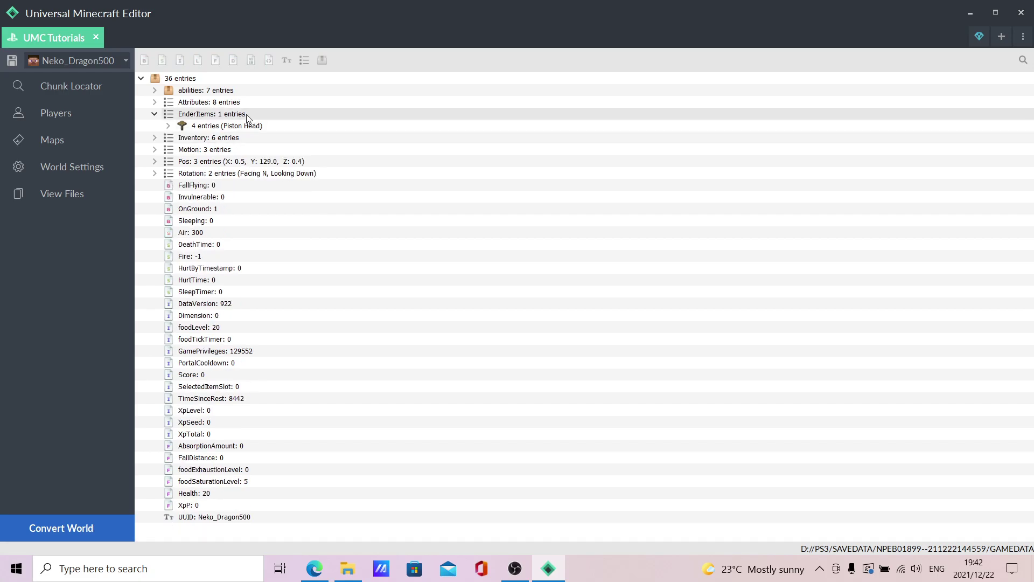
# Search for chest and add one Chest to the second slot of the ender chest.
pyautogui.rightClick(247, 114)
pyautogui.moveTo(299, 160)
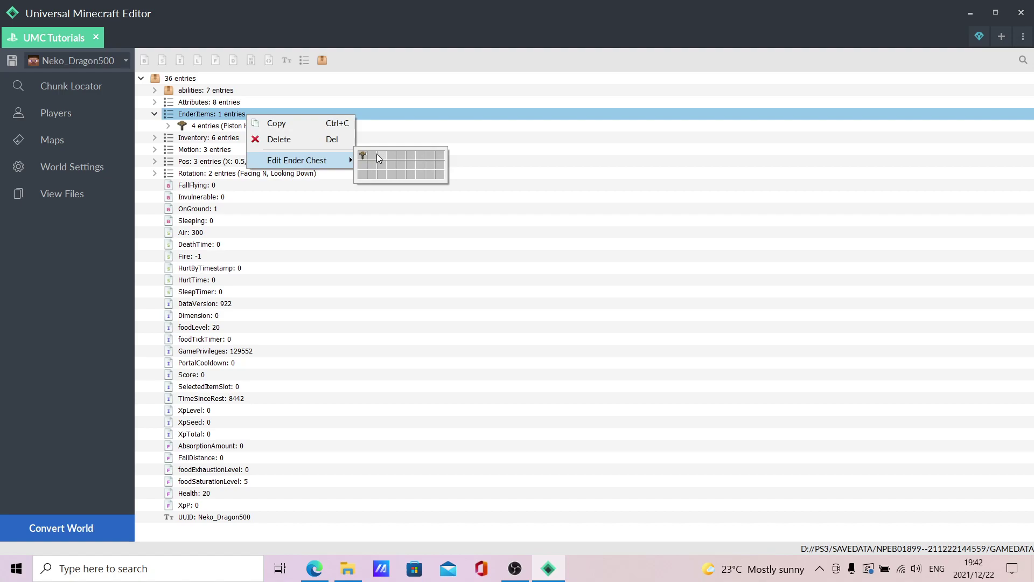
pyautogui.click(372, 156)
pyautogui.doubleClick(415, 95)
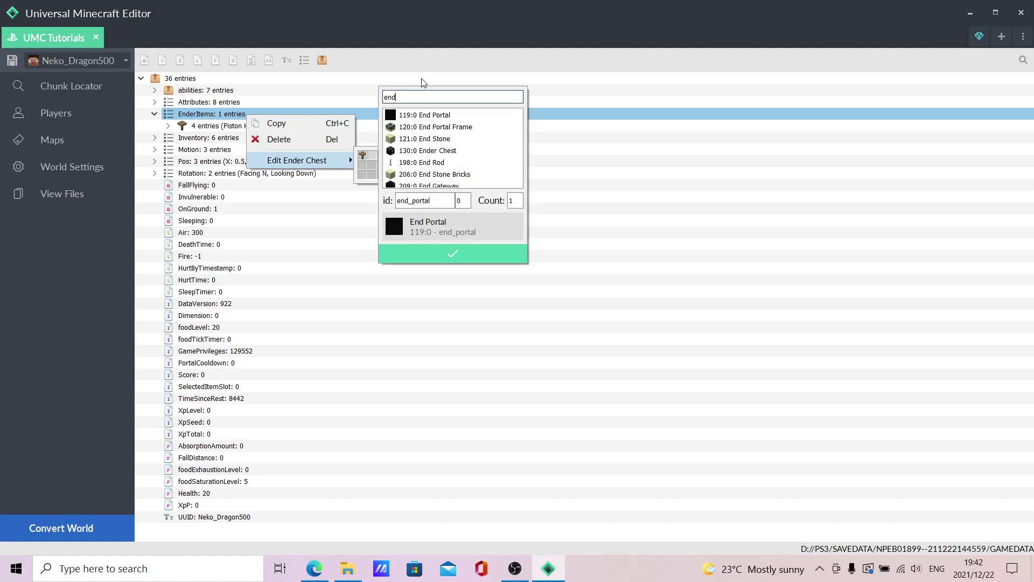
pyautogui.write('d')
pyautogui.press('BackSpace')
pyautogui.write('chest')
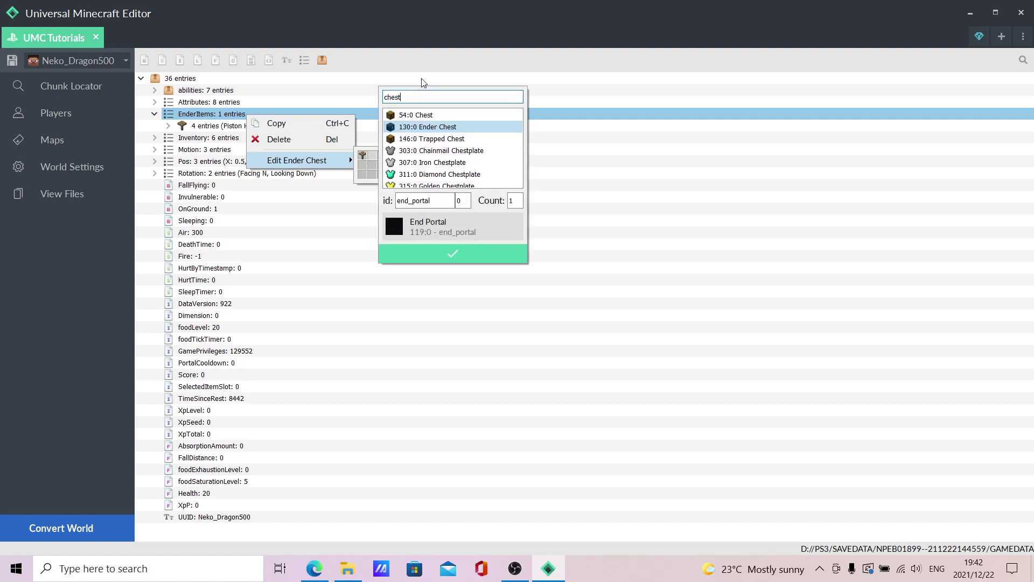
pyautogui.click(438, 115)
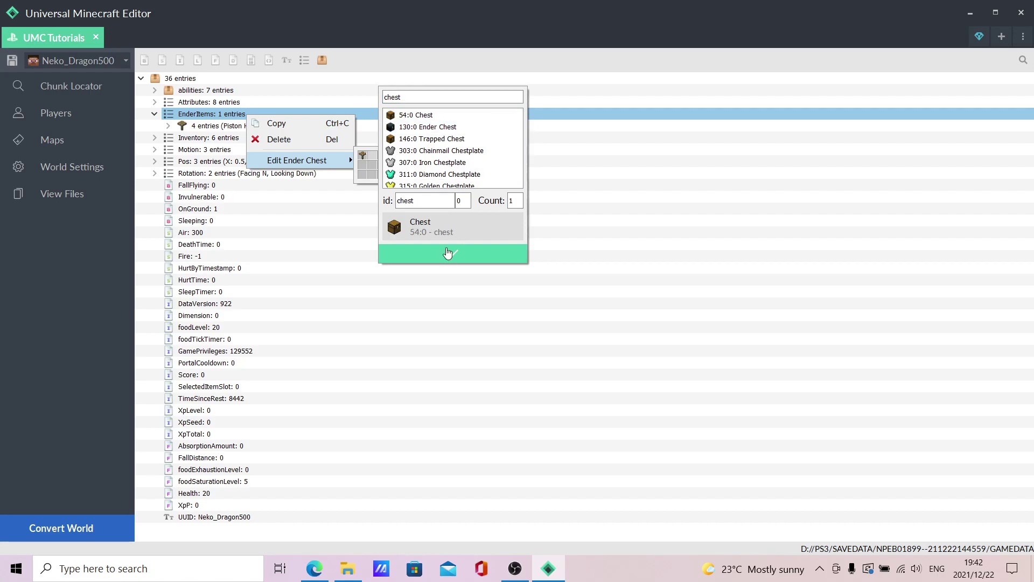
pyautogui.click(452, 254)
# Edit the contents of the Chest item in EnderItems and put one Iron Chestplate in its first slot.
pyautogui.click(167, 138)
pyautogui.click(168, 138)
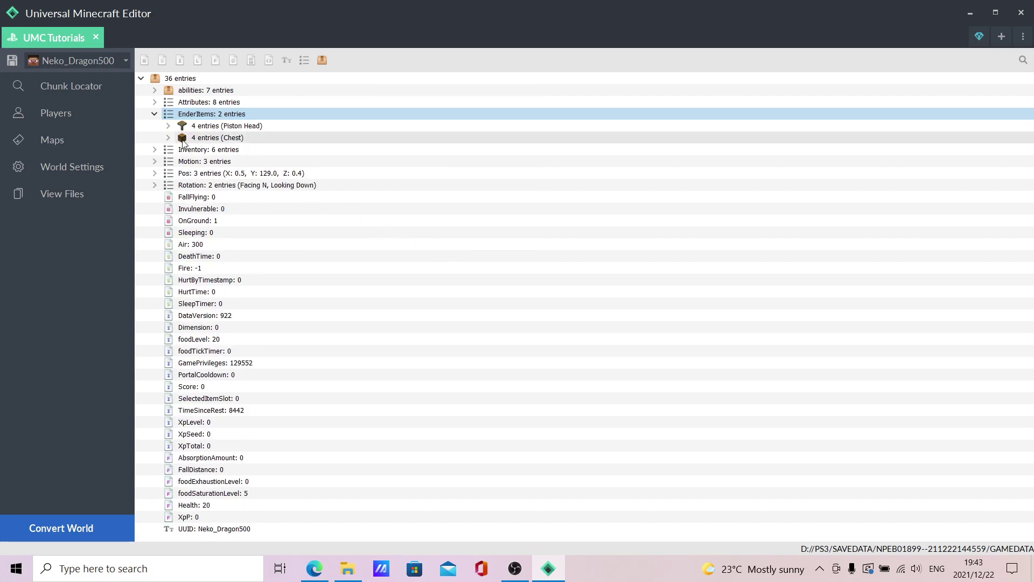
pyautogui.rightClick(181, 138)
pyautogui.moveTo(282, 225)
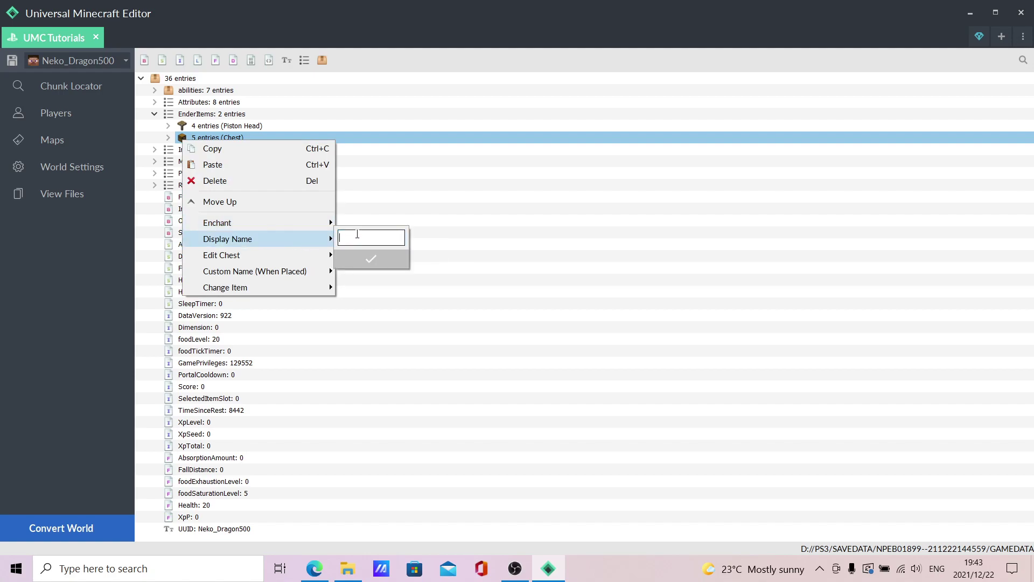
pyautogui.moveTo(294, 272)
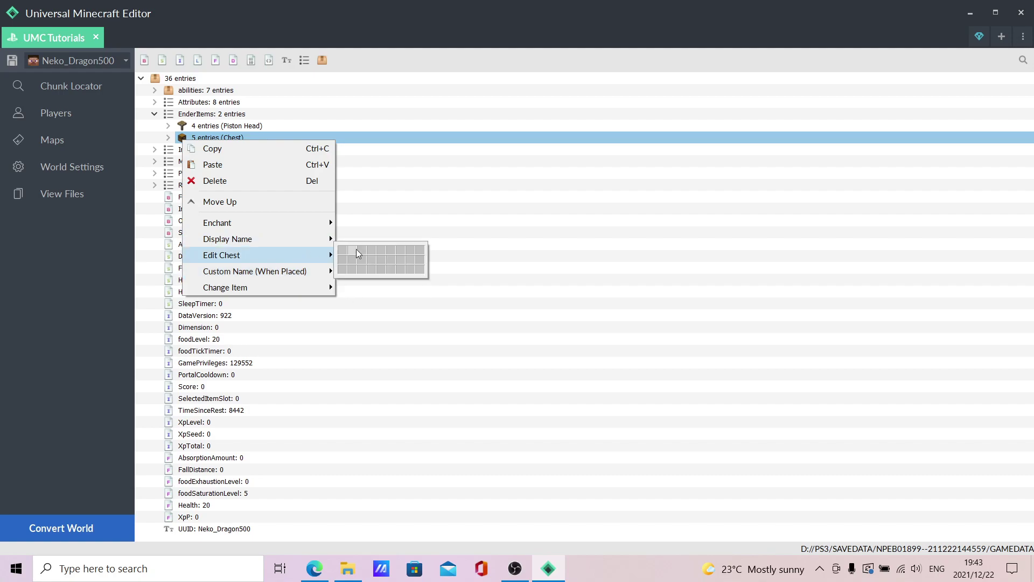
pyautogui.click(344, 259)
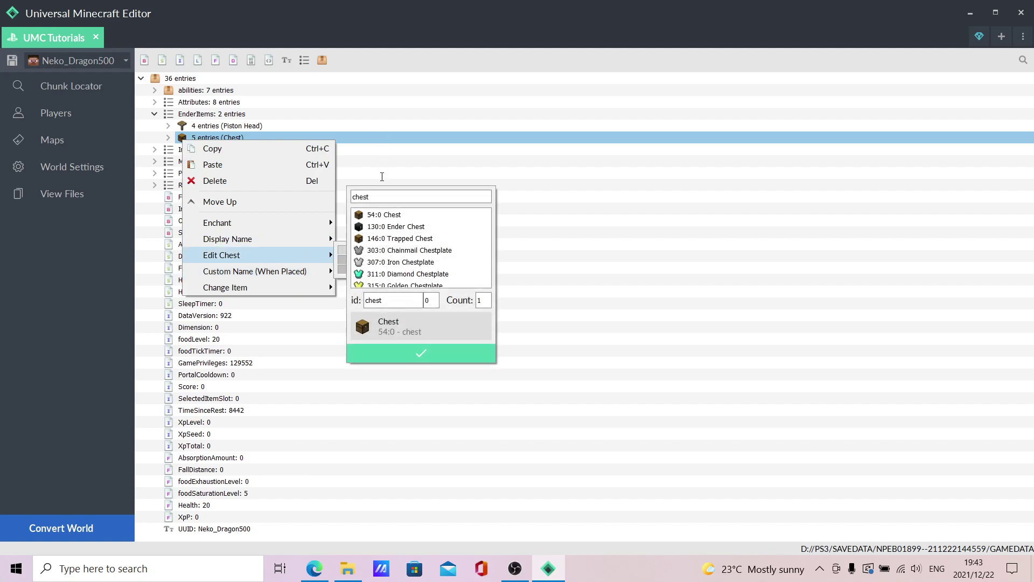
pyautogui.click(401, 262)
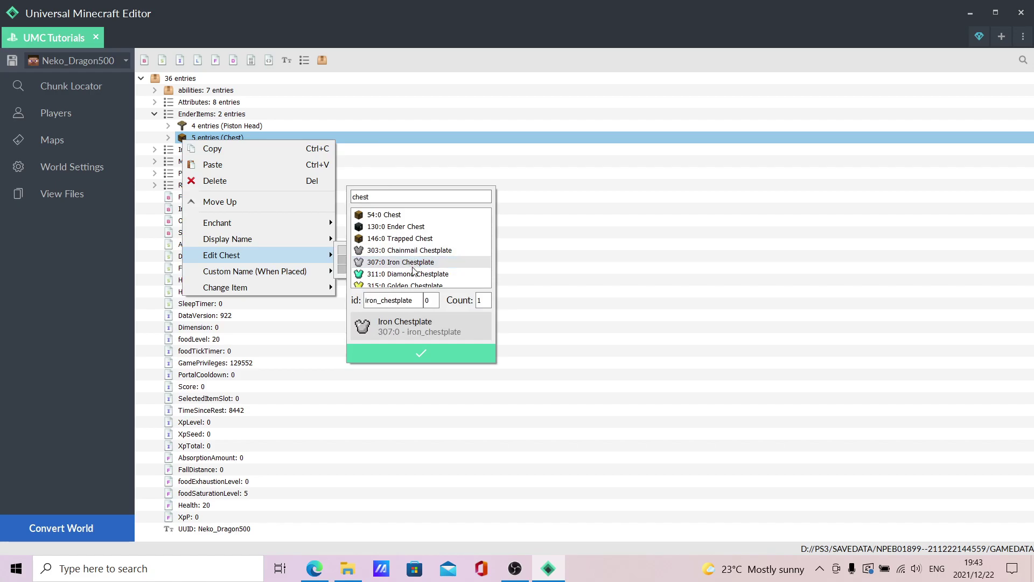
pyautogui.click(433, 352)
# Search for sword and put one Iron Sword in an empty slot of the Chest item's contents.
pyautogui.click(357, 258)
pyautogui.click(398, 195)
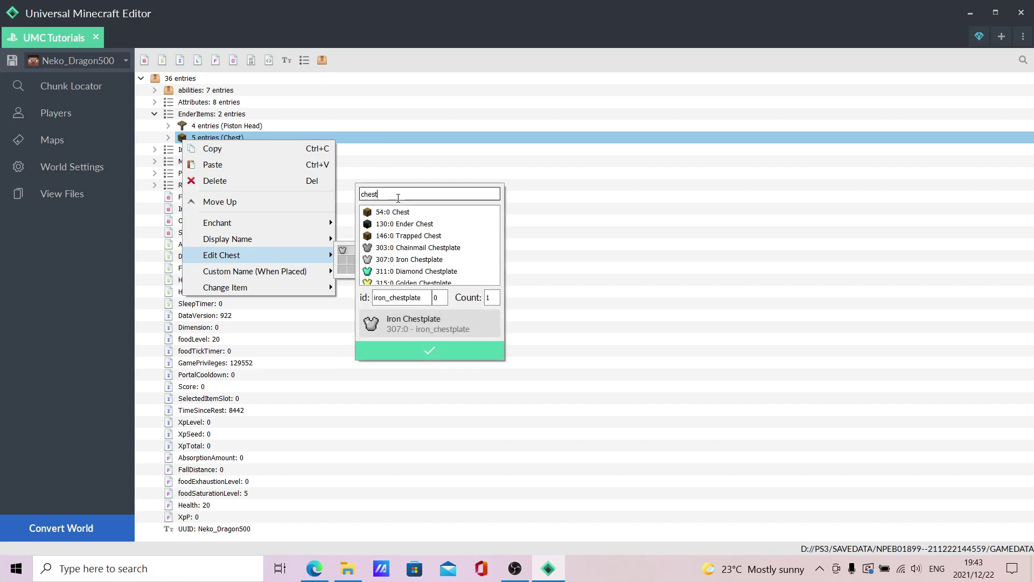
pyautogui.press('BackSpace')
pyautogui.press('BackSpace')
pyautogui.press('BackSpace')
pyautogui.press('BackSpace')
pyautogui.press('BackSpace')
pyautogui.write('swor')
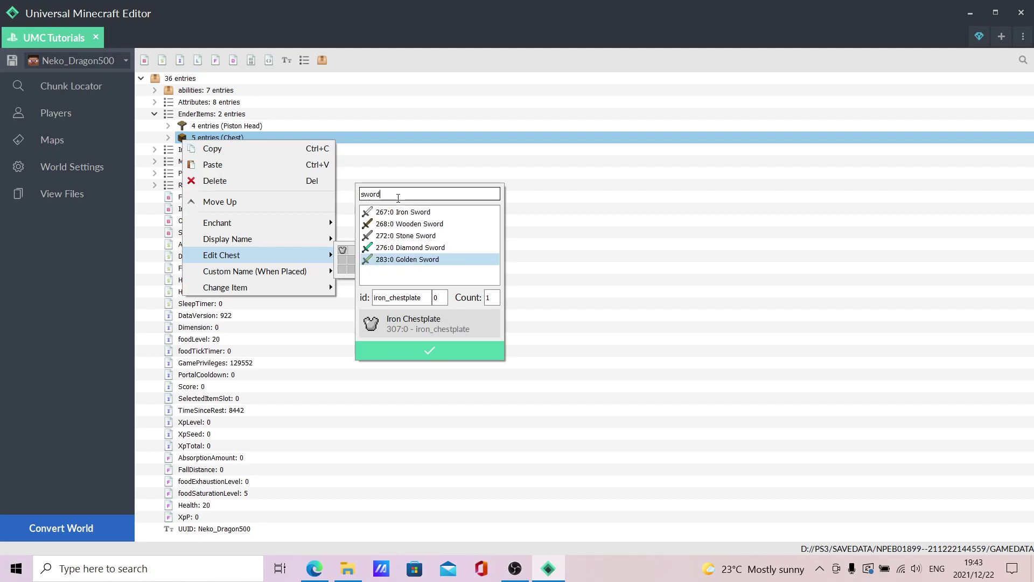
pyautogui.write('d')
pyautogui.click(403, 212)
pyautogui.click(430, 350)
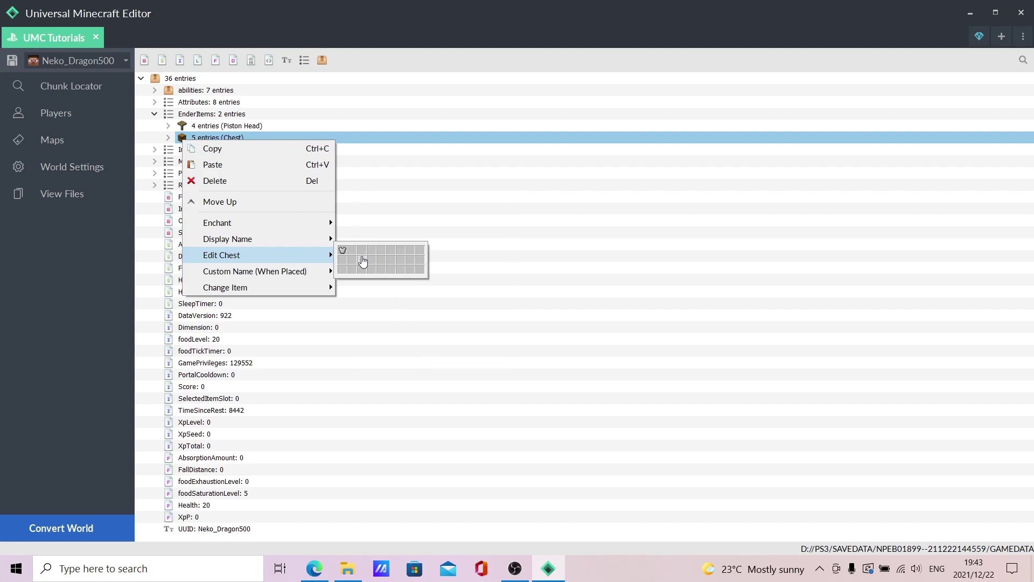
# Look through the Chest item's options and the player's abilities, Attributes and Inventory entries.
pyautogui.moveTo(294, 294)
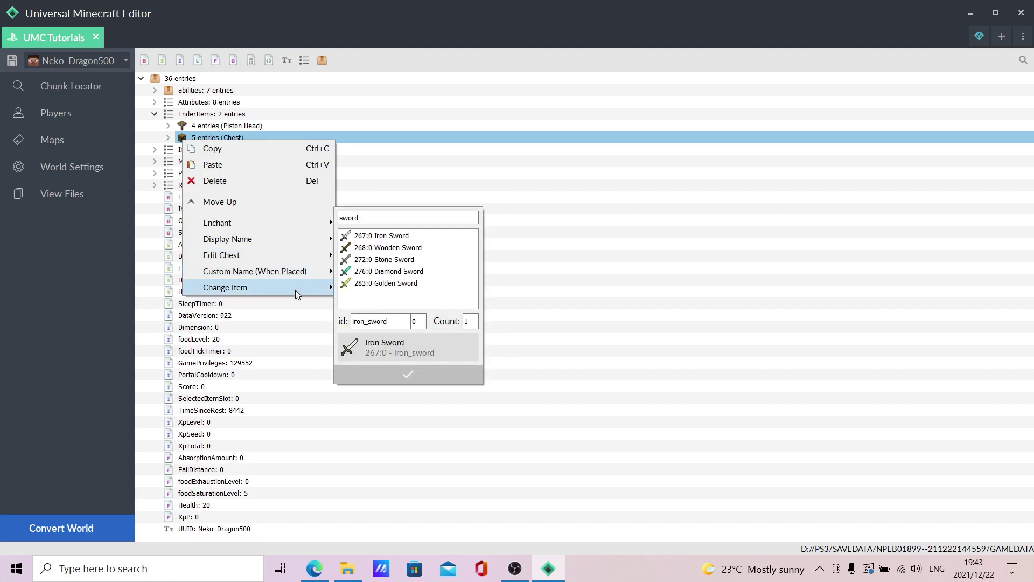
pyautogui.click(168, 137)
pyautogui.click(169, 138)
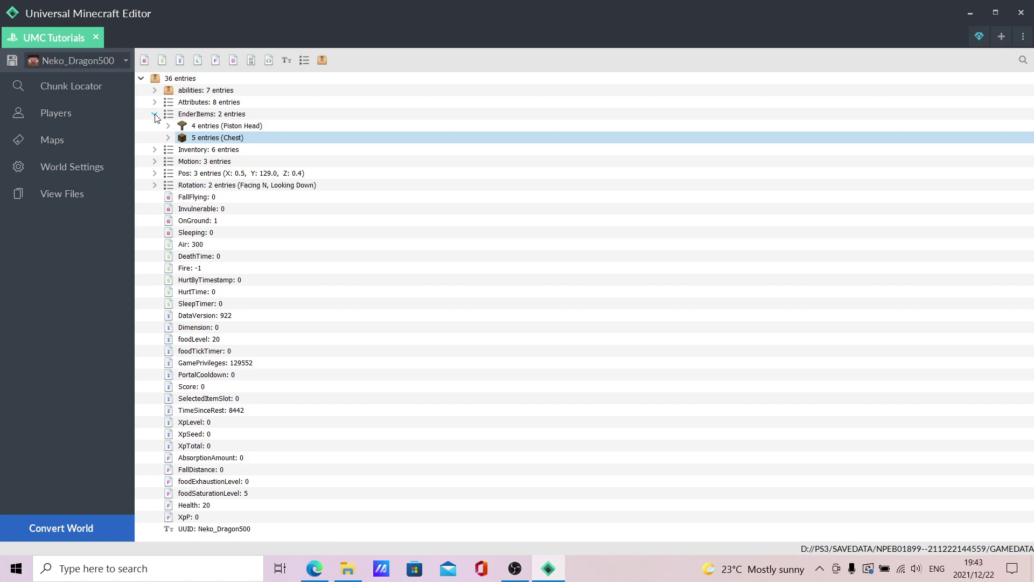
pyautogui.click(154, 114)
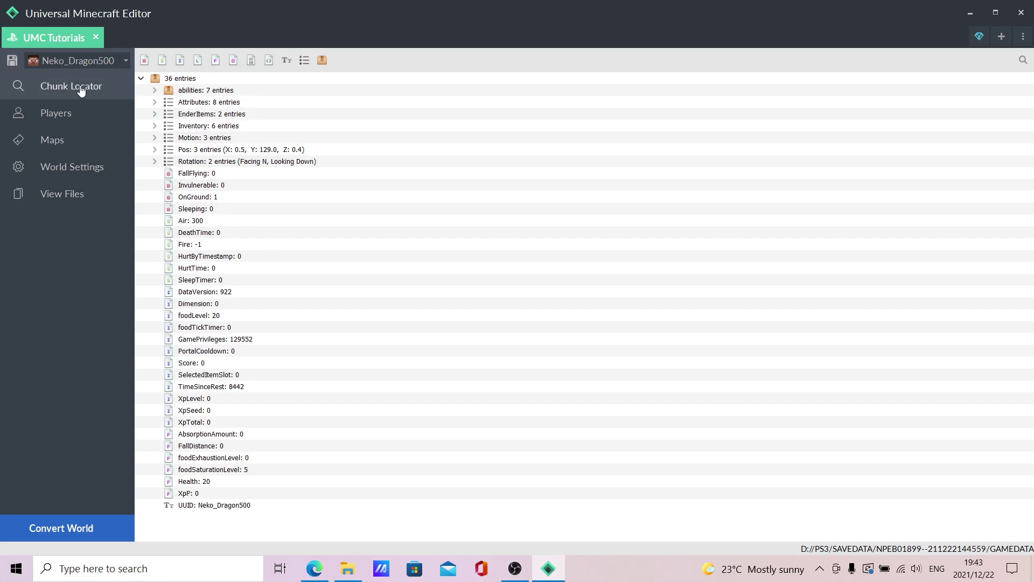
pyautogui.click(154, 91)
pyautogui.click(155, 90)
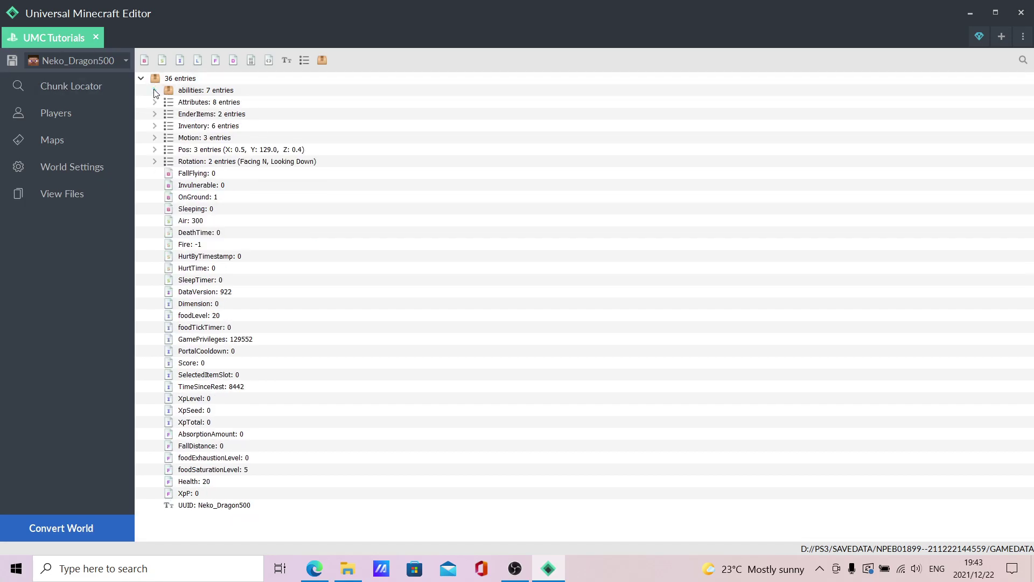
pyautogui.click(154, 102)
pyautogui.click(154, 102)
pyautogui.click(155, 126)
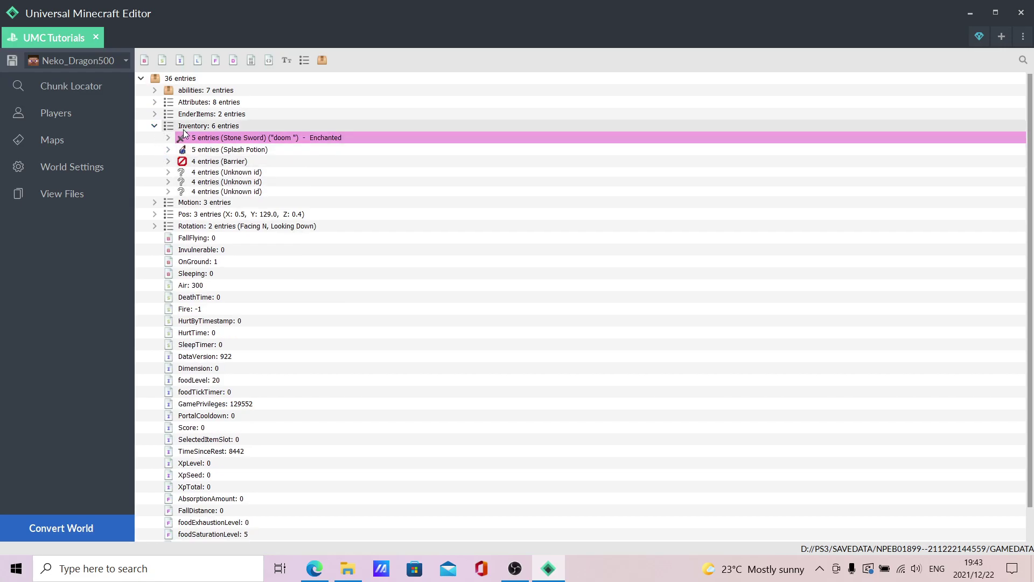
pyautogui.click(155, 125)
# Delete the Piston Head and Chest from EnderItems and the Splash Potion from Inventory.
pyautogui.click(155, 114)
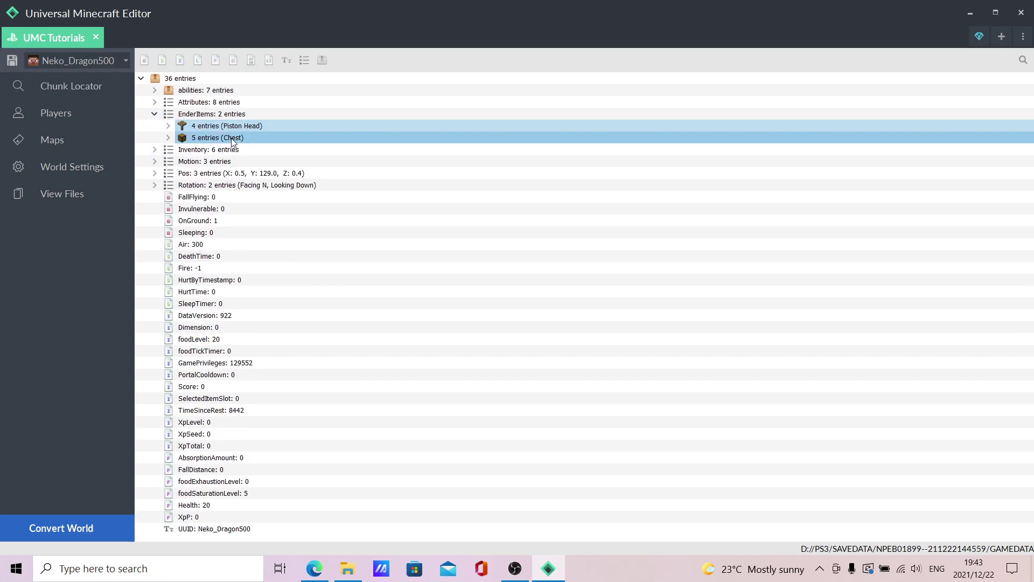
pyautogui.press('Delete')
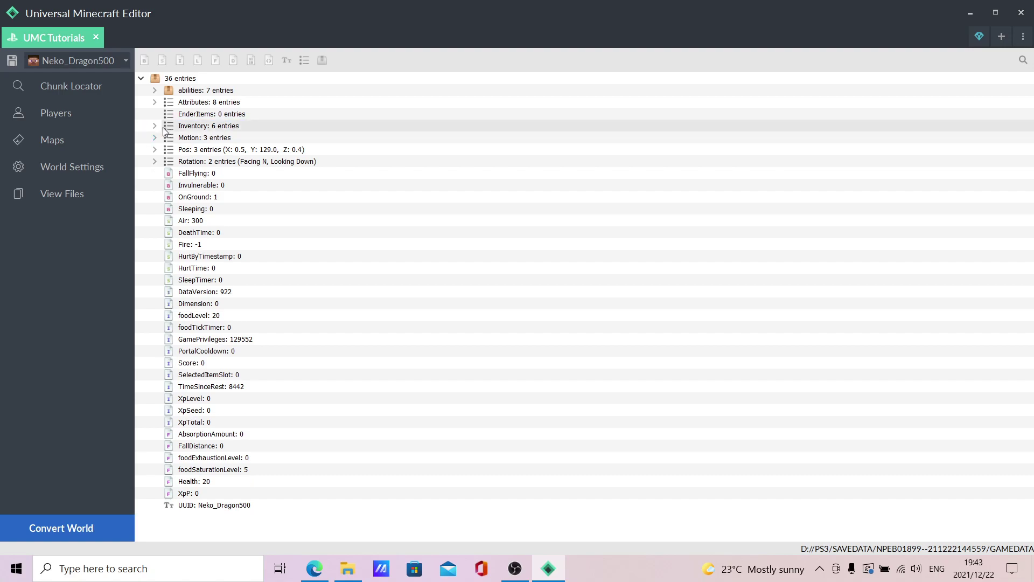
pyautogui.click(157, 126)
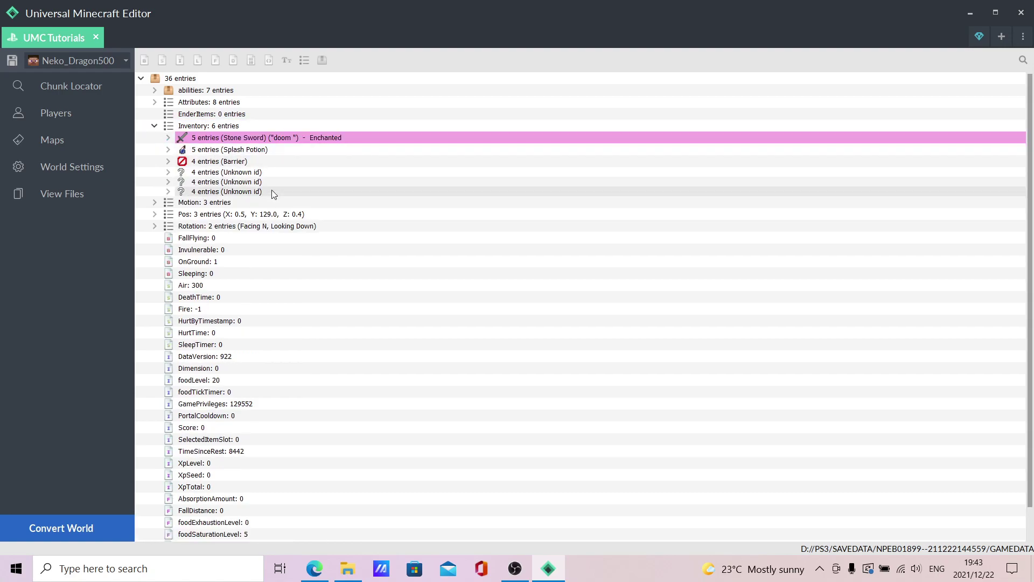
pyautogui.click(210, 150)
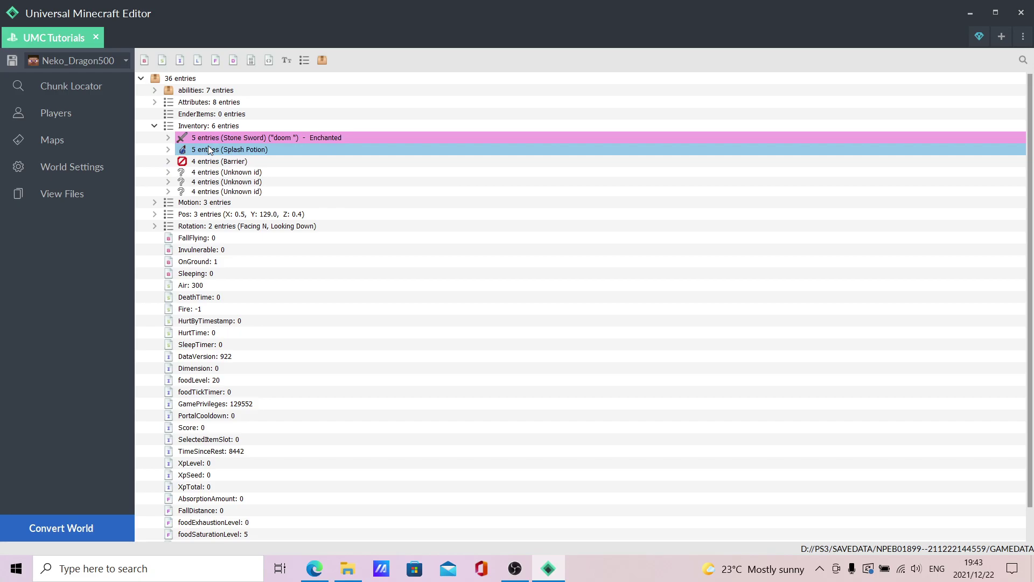
pyautogui.press('Delete')
# Inspect the display and enchantment tags of the Stone Sword in Inventory, and collapse the entries.
pyautogui.click(168, 138)
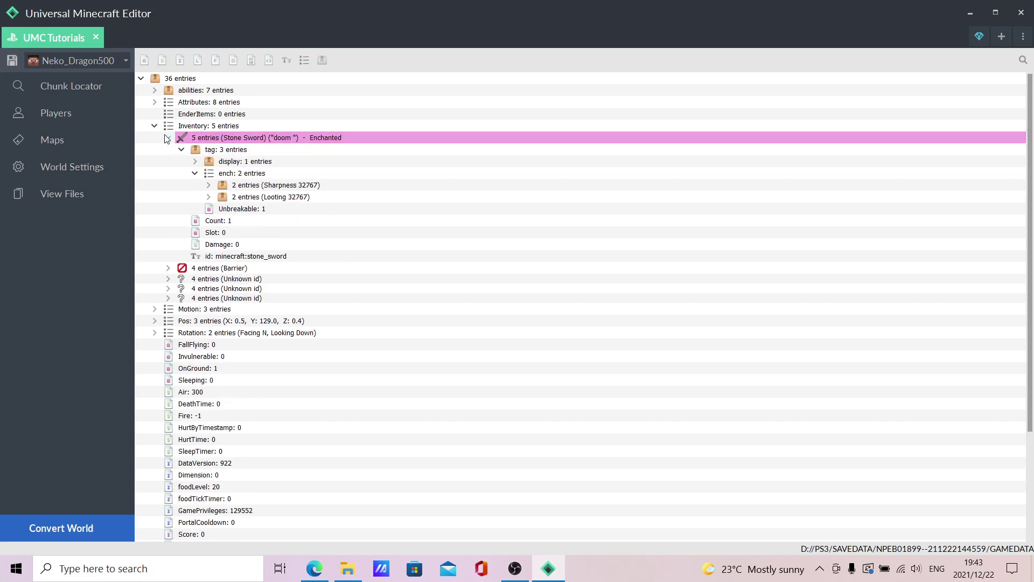
pyautogui.click(196, 161)
pyautogui.click(195, 162)
pyautogui.click(196, 174)
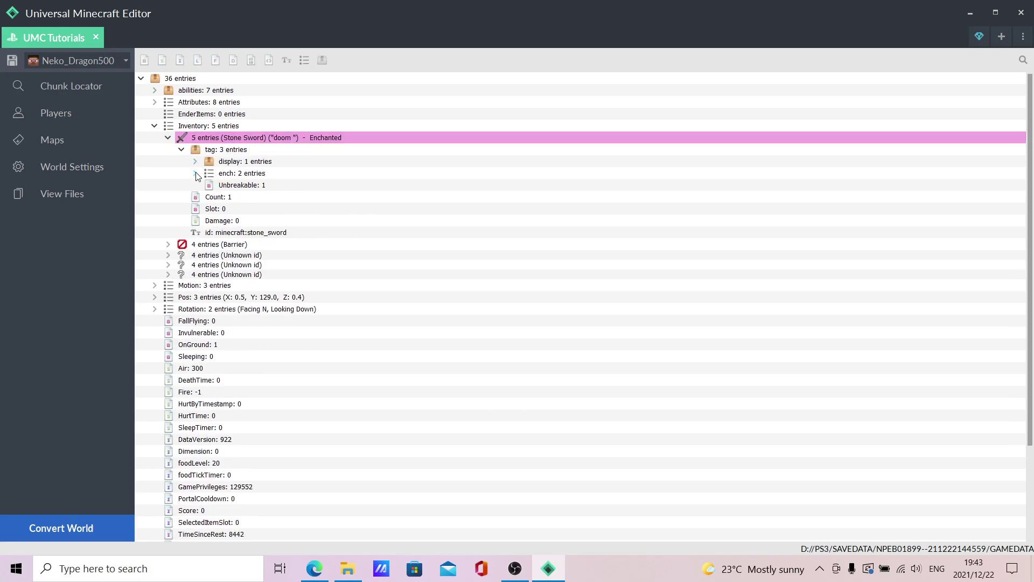
pyautogui.click(181, 149)
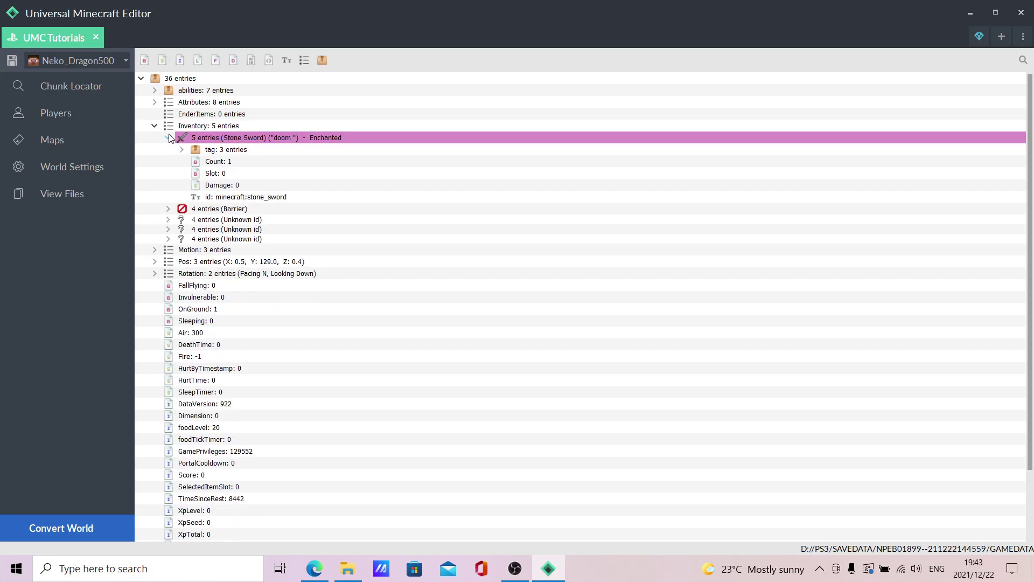
pyautogui.click(169, 138)
pyautogui.click(152, 125)
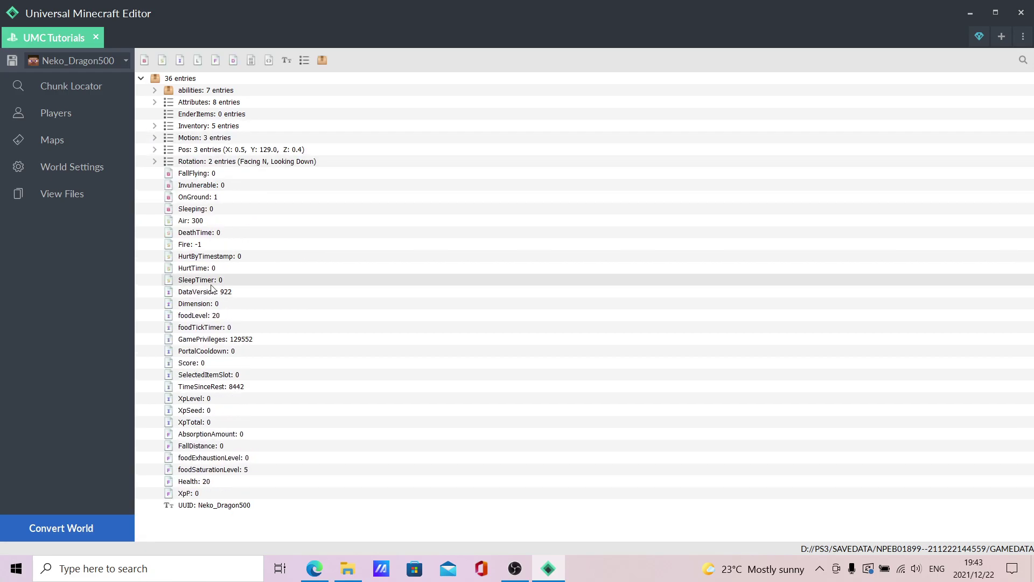
# Expand the Stone Sword's enchantments in the player's Inventory and delete the Looting entry.
pyautogui.click(67, 112)
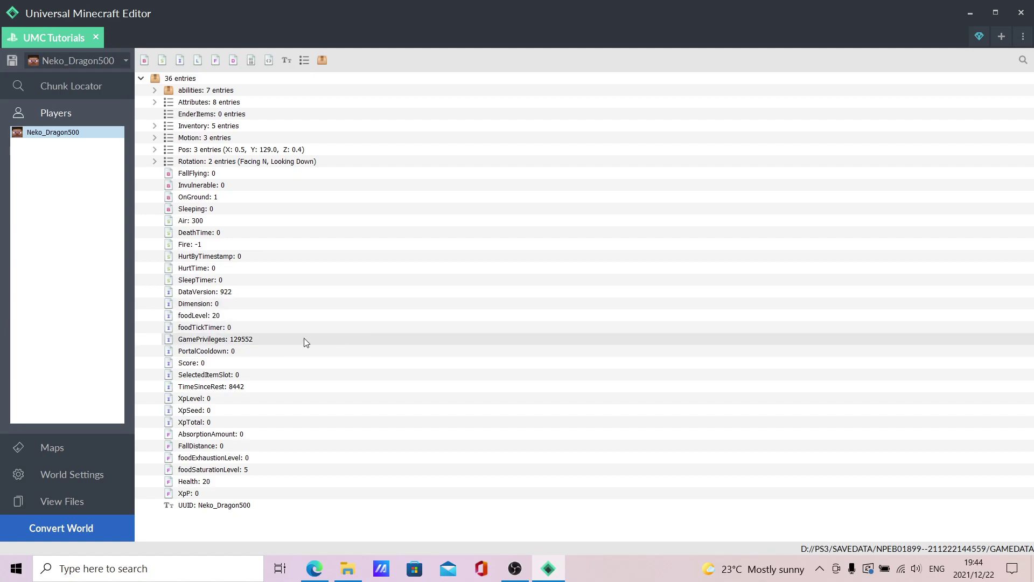
pyautogui.click(154, 126)
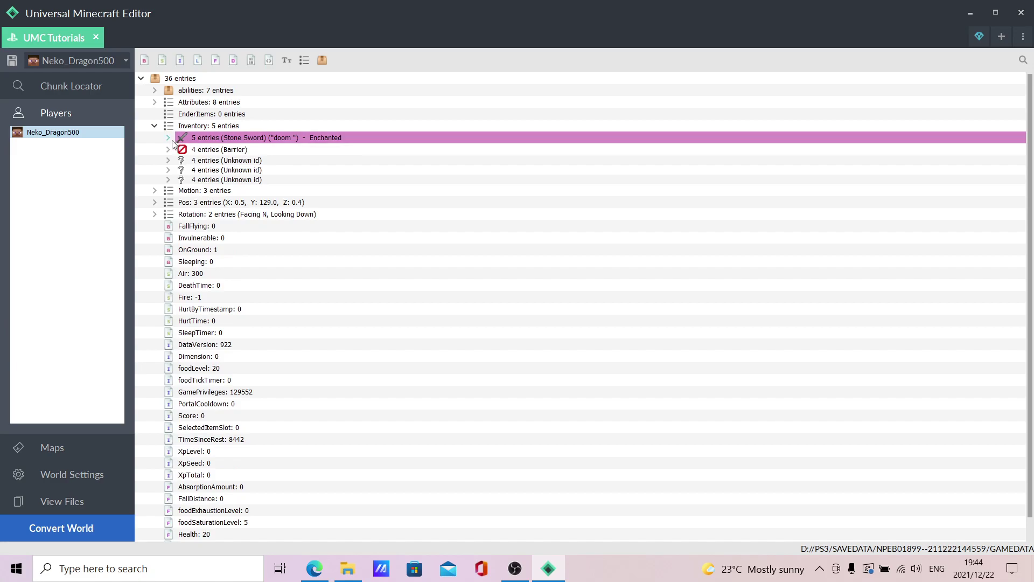
pyautogui.click(168, 139)
pyautogui.click(182, 149)
pyautogui.click(194, 161)
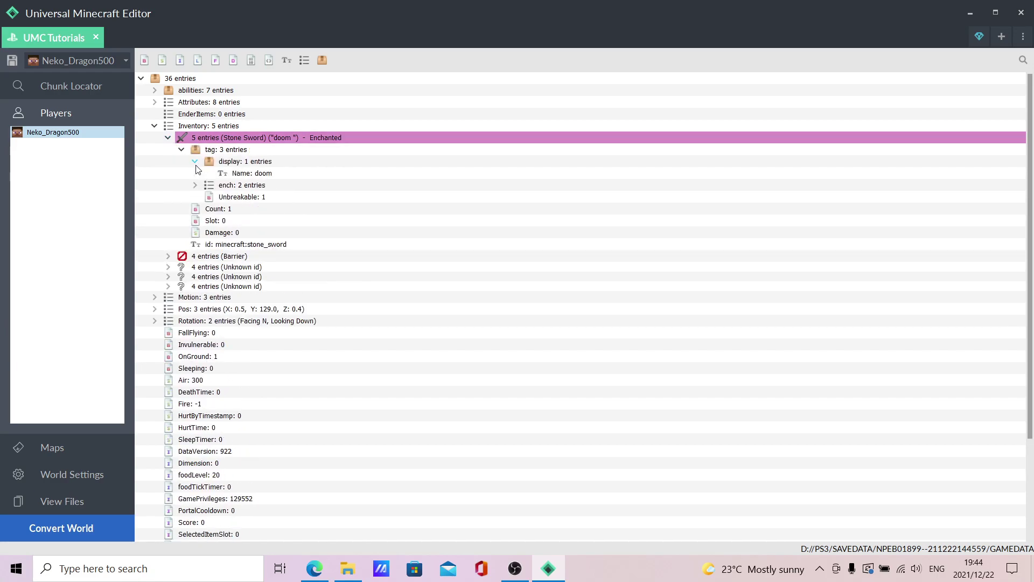
pyautogui.click(194, 161)
pyautogui.click(194, 173)
pyautogui.click(208, 184)
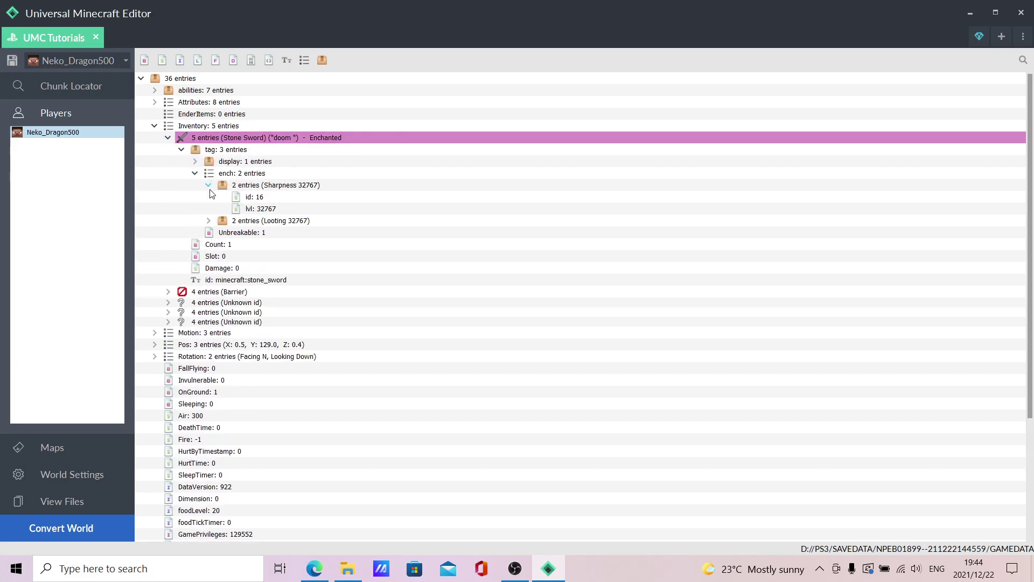
pyautogui.click(245, 221)
pyautogui.press('Delete')
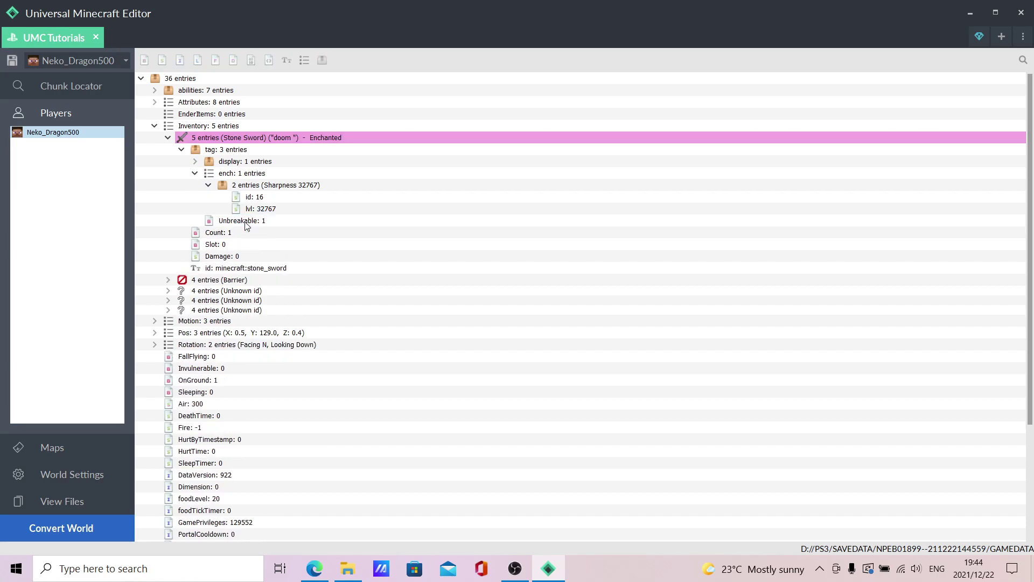
# Check the level entry of the sword's Sharpness enchantment and collapse the Inventory.
pyautogui.click(271, 210)
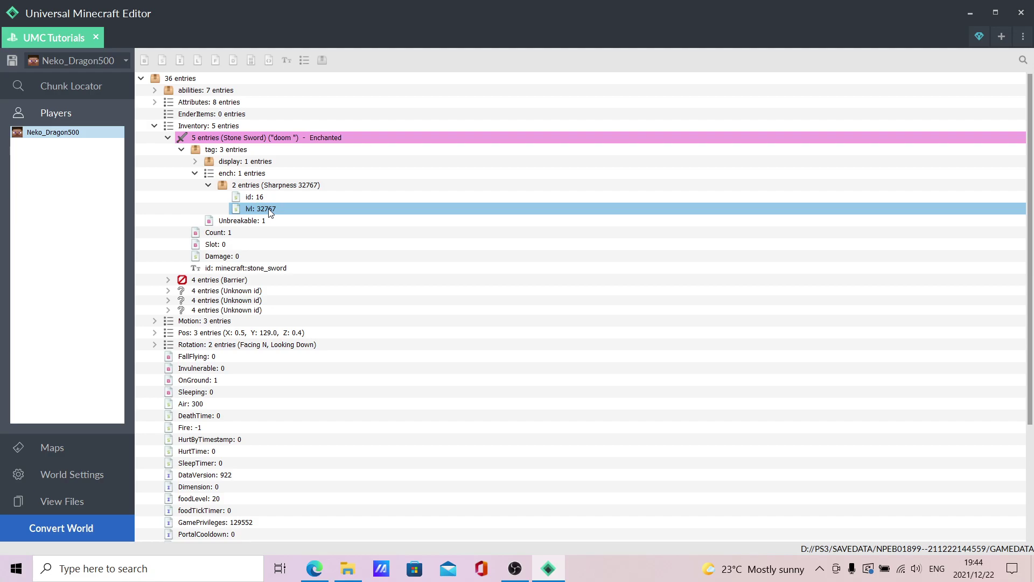
pyautogui.click(167, 139)
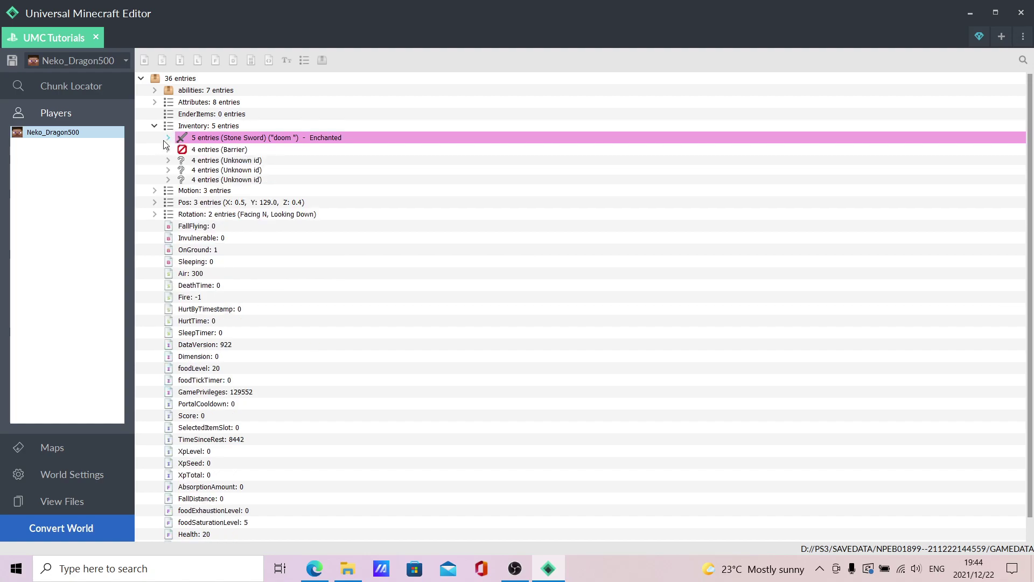
pyautogui.click(155, 126)
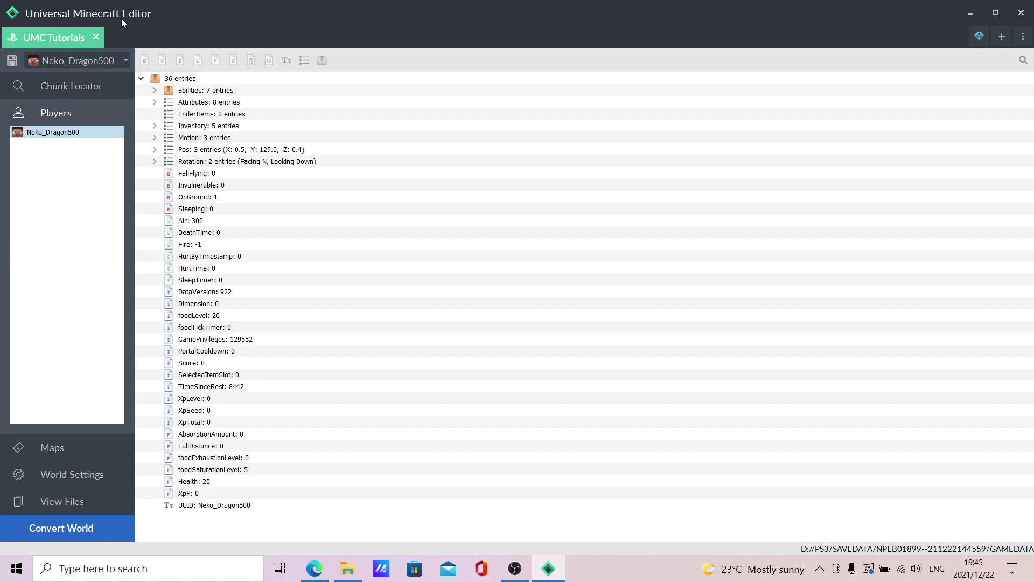
# Open the world settings data and collapse The End and DimensionData entries to view the remaining settings.
pyautogui.click(66, 110)
pyautogui.click(66, 109)
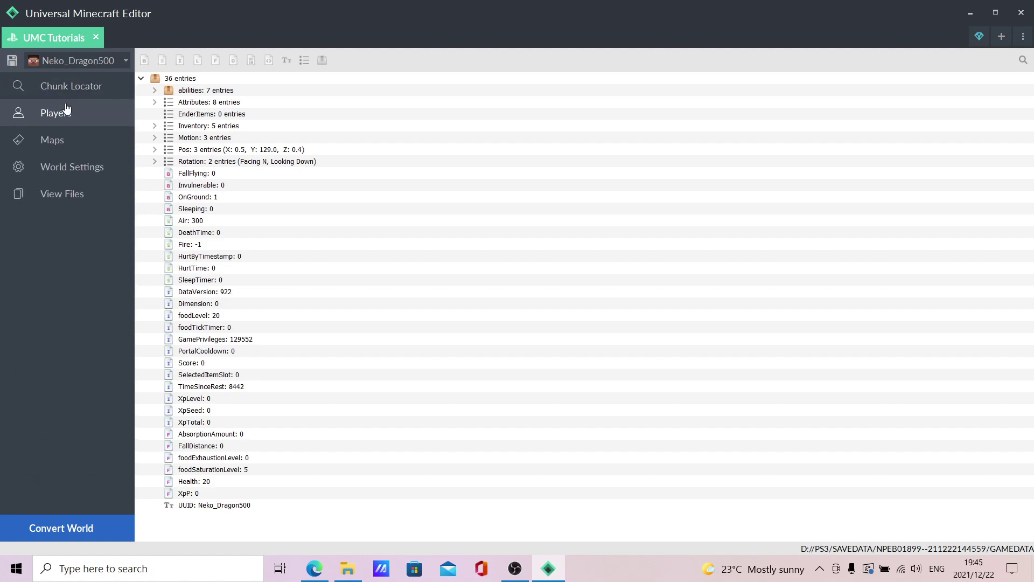
pyautogui.click(65, 168)
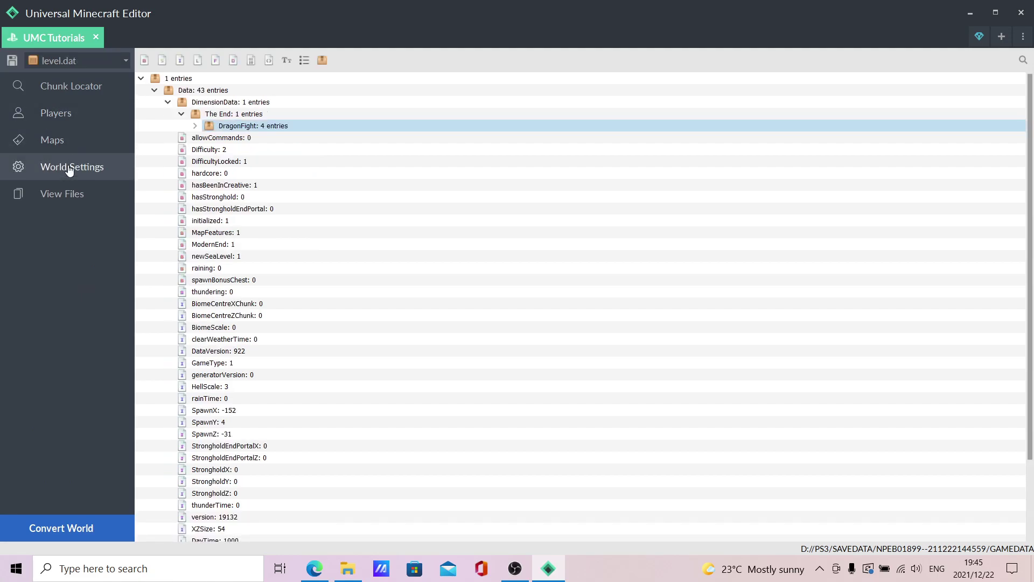
pyautogui.click(178, 113)
pyautogui.click(181, 114)
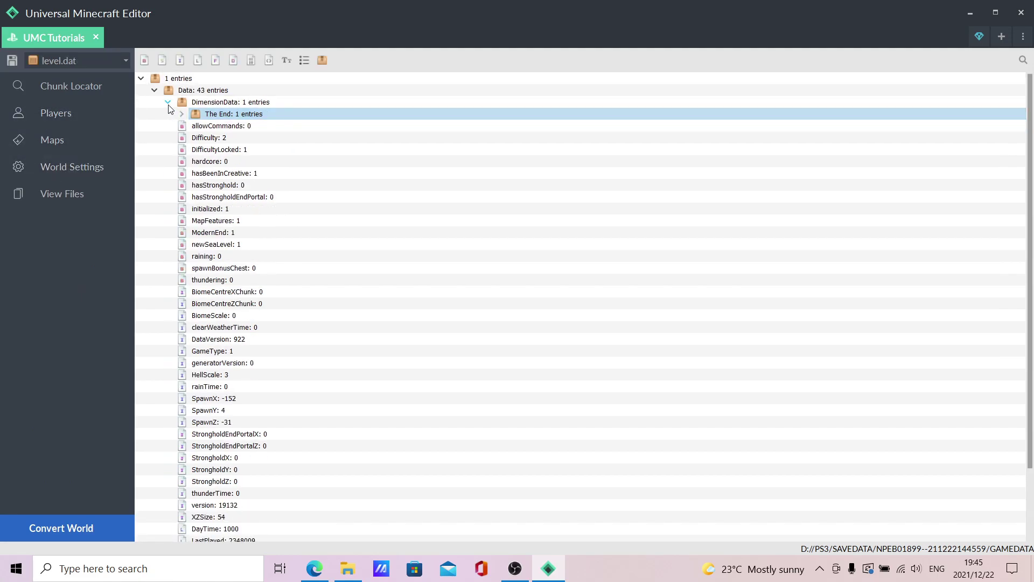
pyautogui.click(167, 102)
# Reopen the player's data, save the edited world and close the UMC Tutorials world.
pyautogui.click(55, 112)
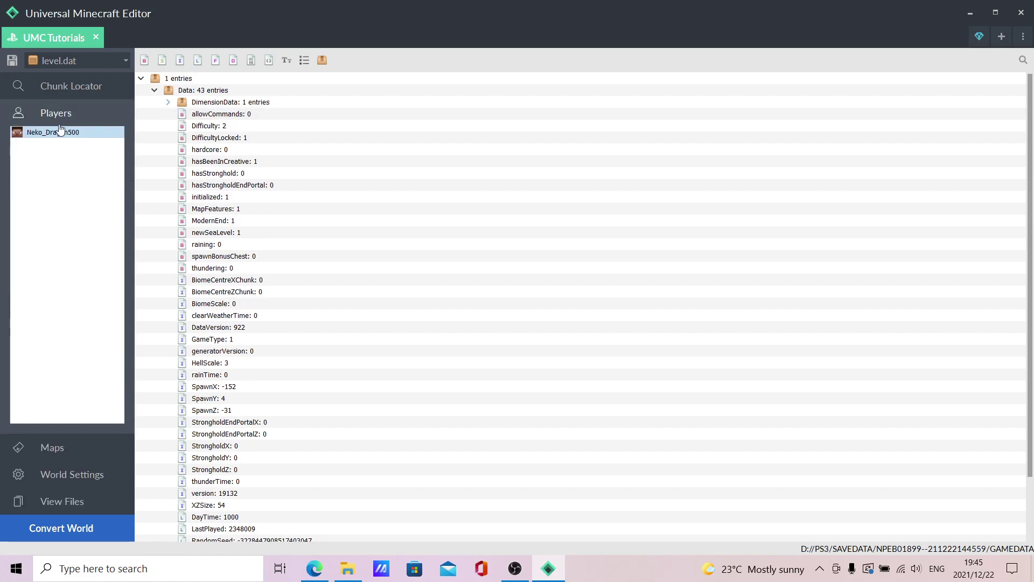
pyautogui.click(84, 132)
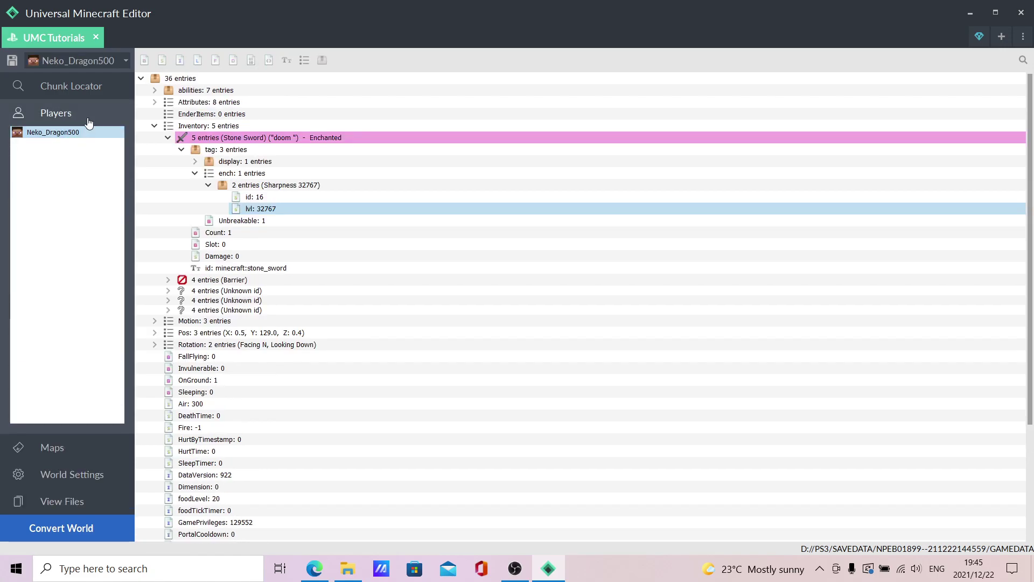
pyautogui.click(155, 126)
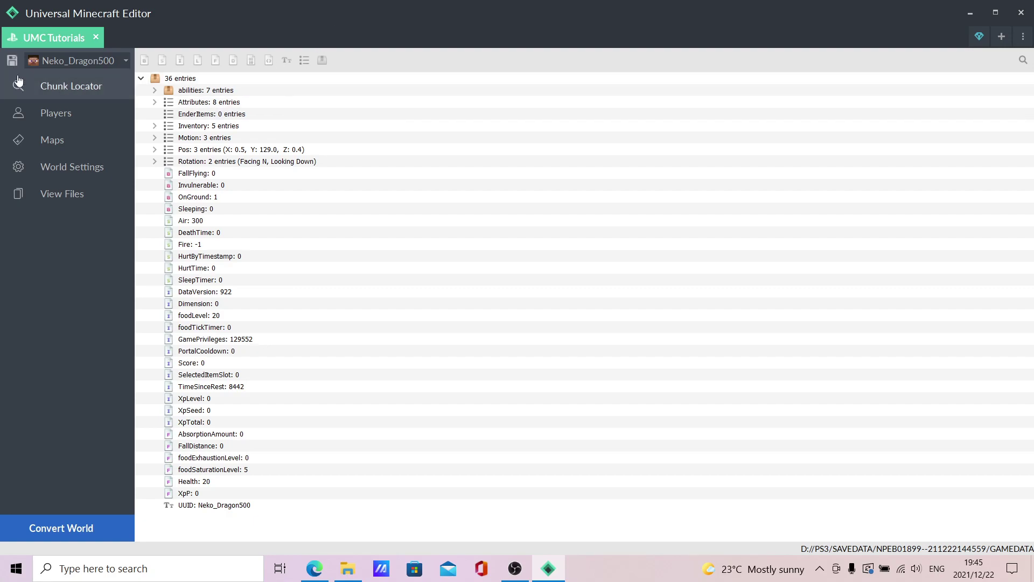
pyautogui.click(12, 60)
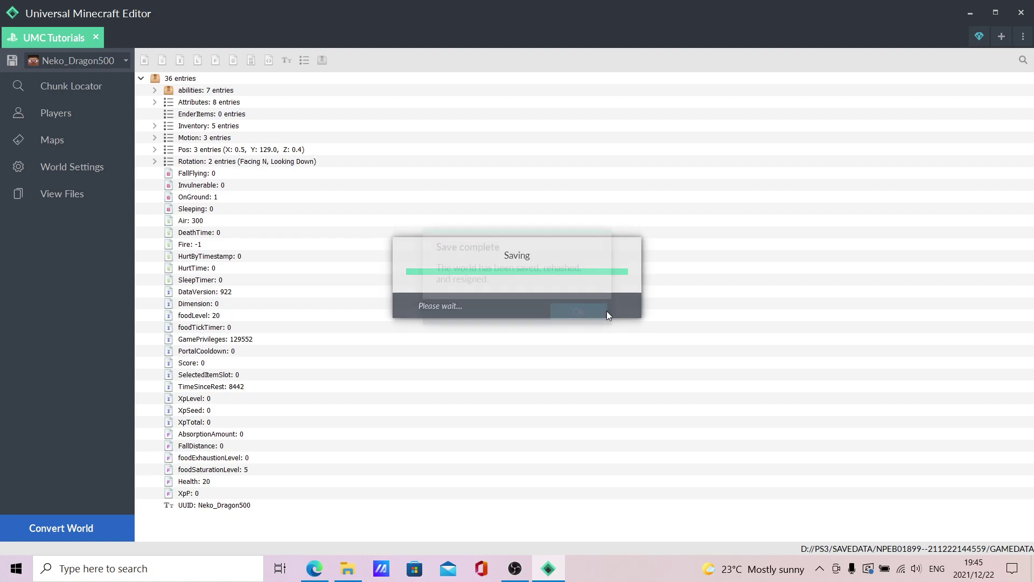
pyautogui.click(602, 309)
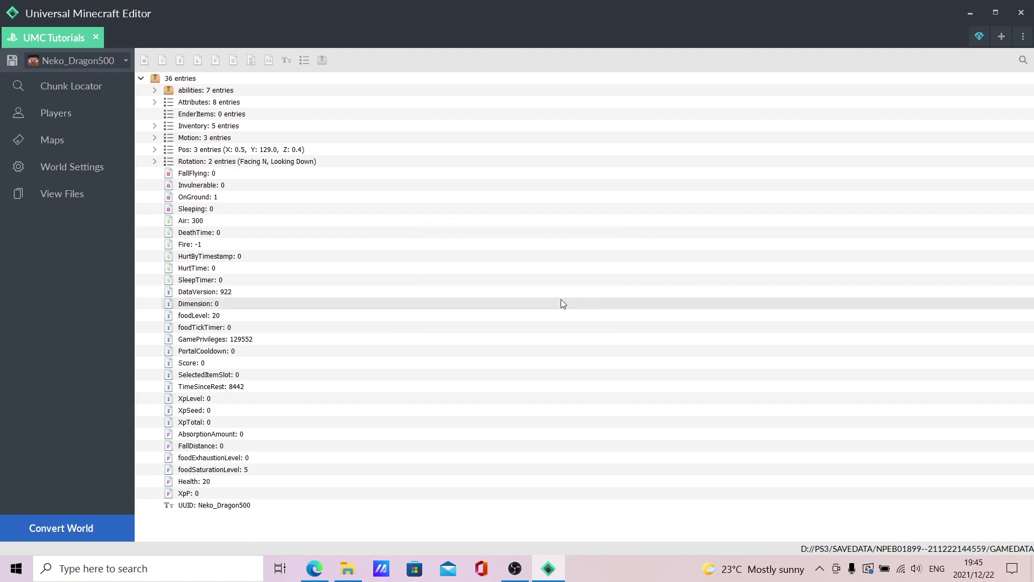
pyautogui.click(97, 37)
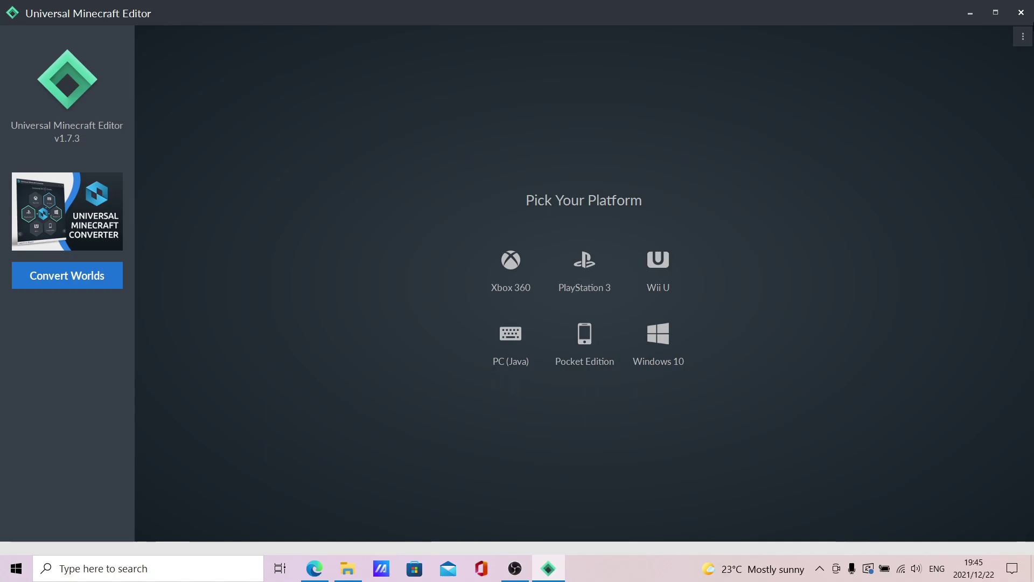
pyautogui.click(1024, 36)
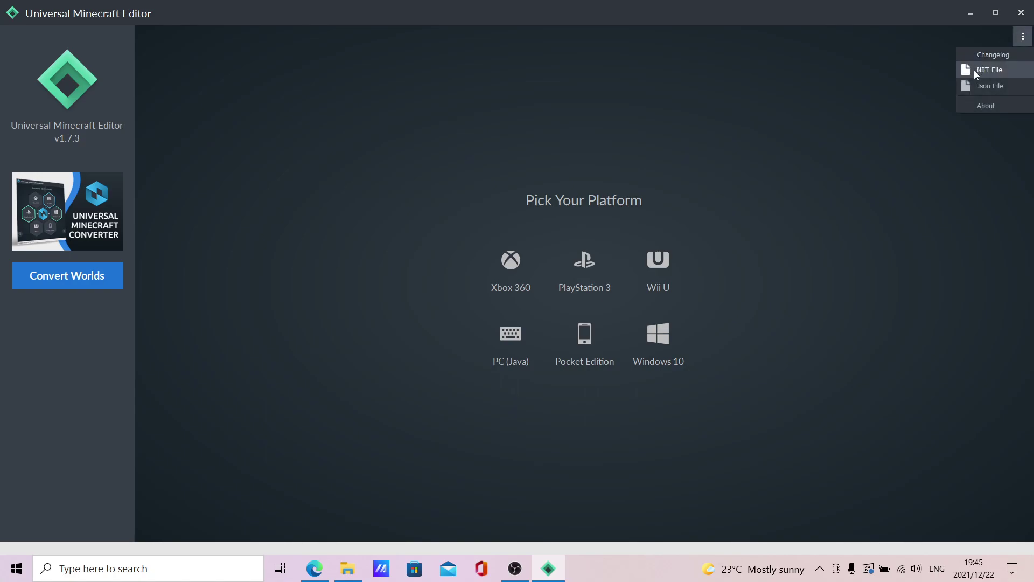
pyautogui.click(933, 135)
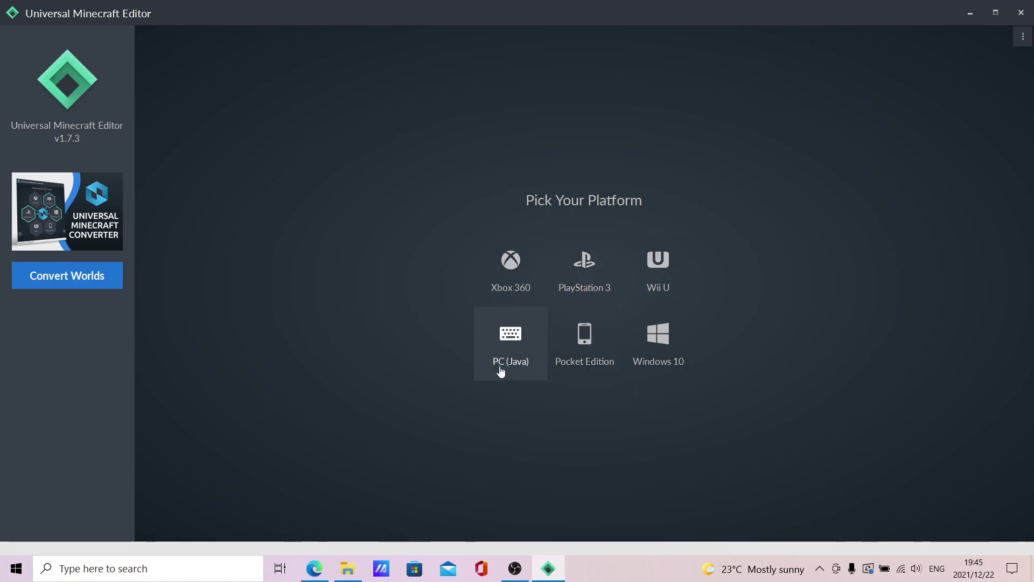
pyautogui.press('XF86AudioLowerVolume')
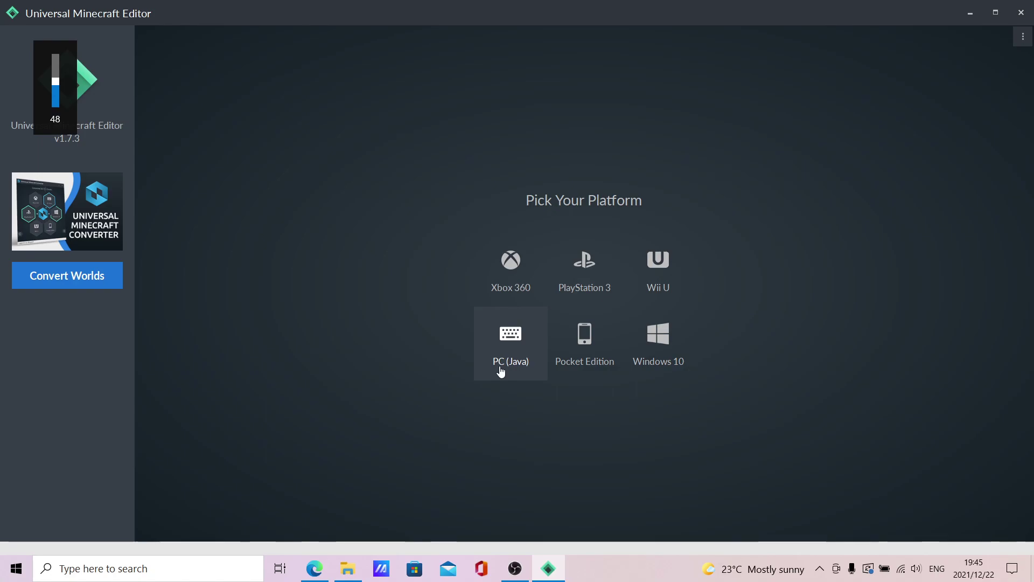